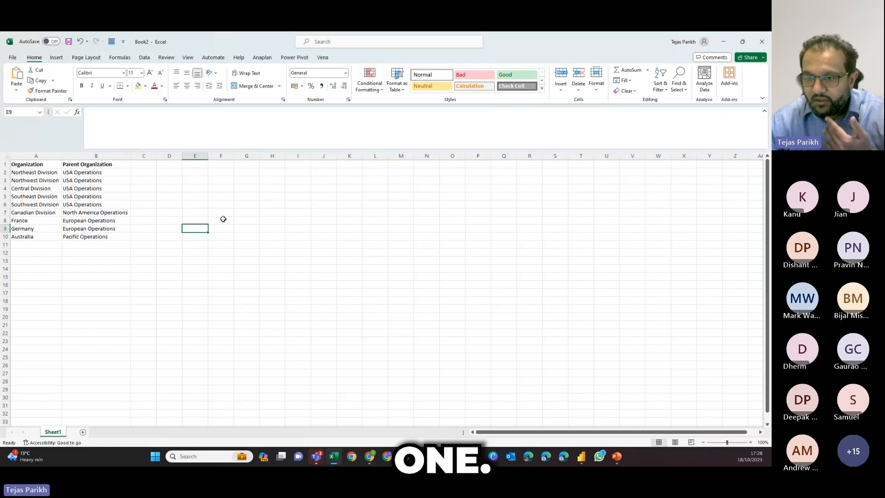
Create a PivotTable from the Power BI dataset Finance Data in the ABCL-Reports workspace
{"action": "left_click", "coordinate": [56, 57]}
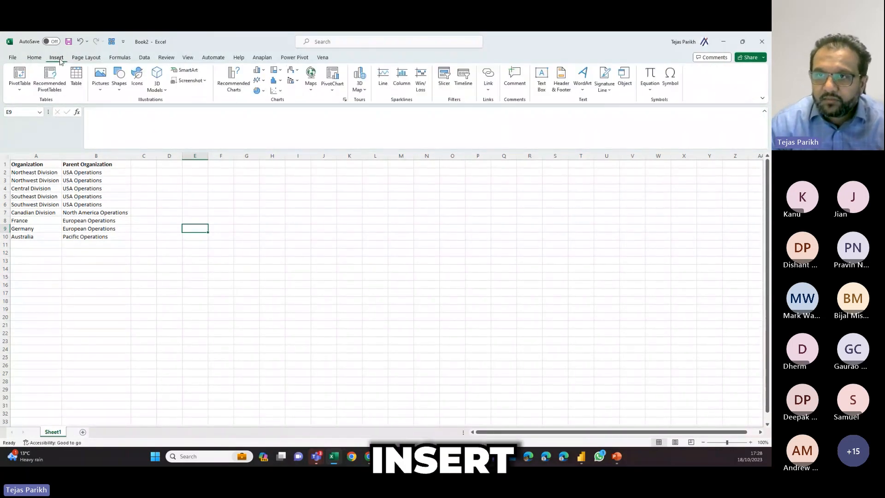
{"action": "left_click", "coordinate": [19, 89]}
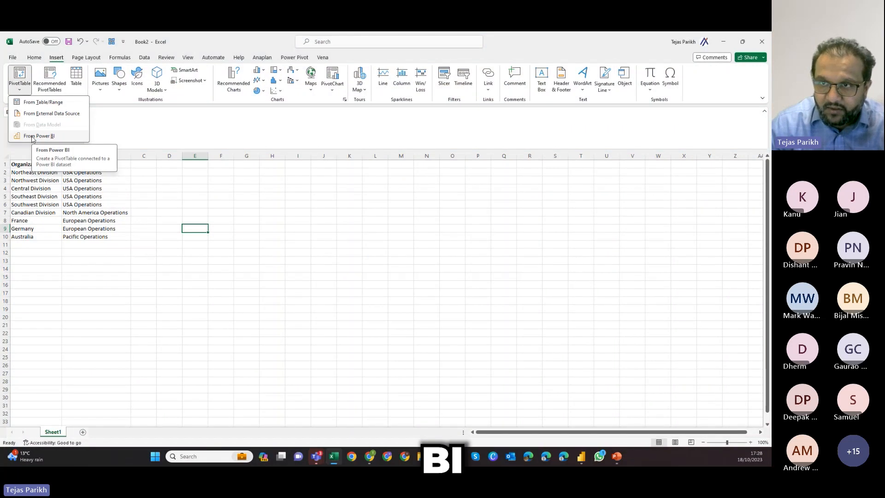
{"action": "left_click", "coordinate": [32, 137]}
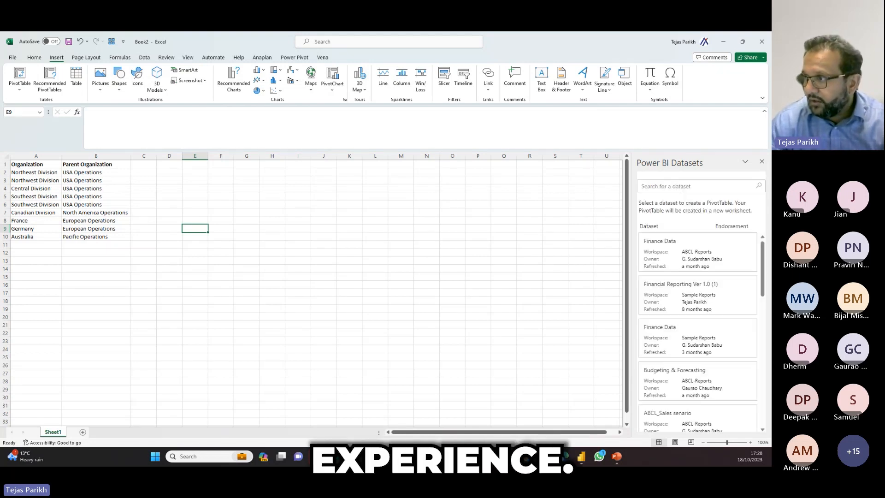
{"action": "left_click", "coordinate": [661, 247]}
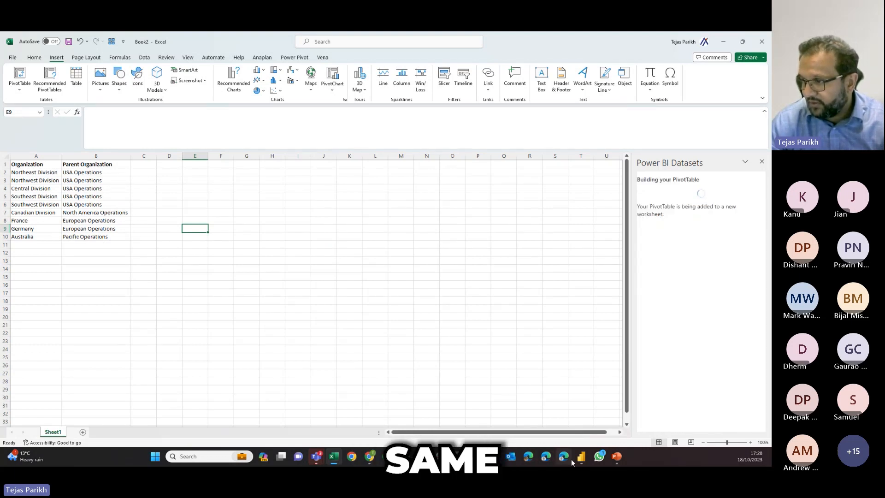
{"action": "left_click", "coordinate": [582, 461]}
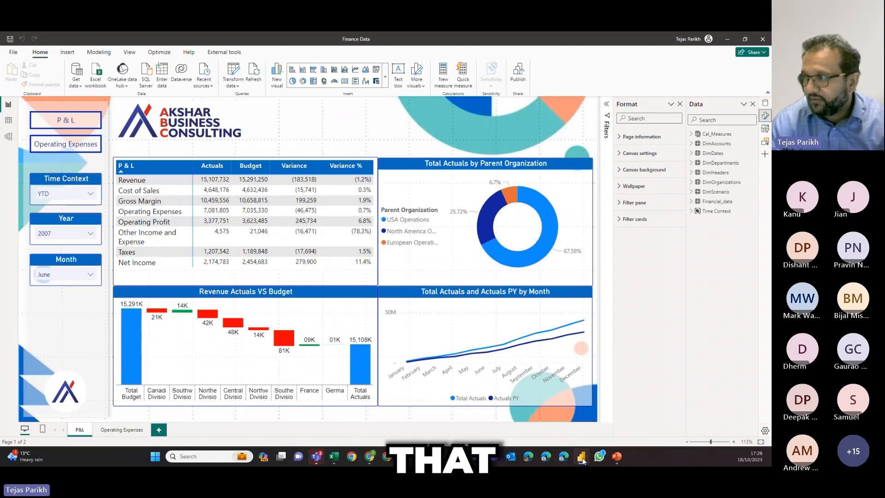
{"action": "left_click", "coordinate": [582, 461]}
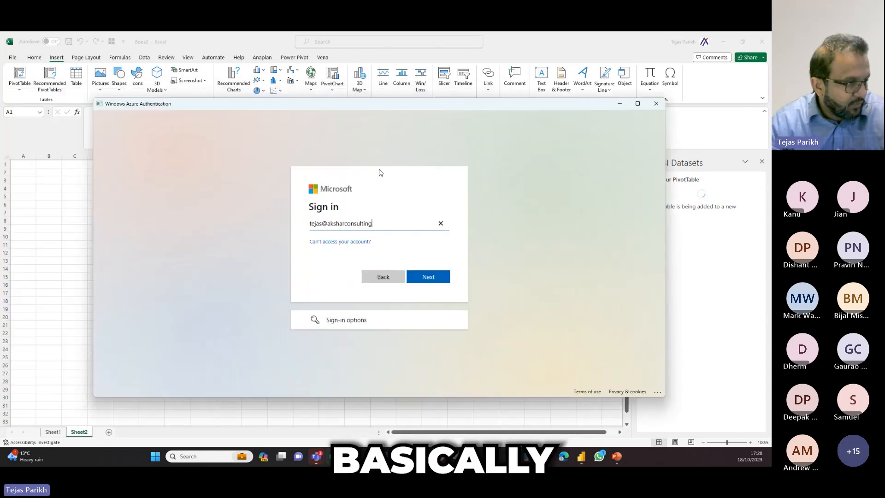
Complete the account e-mail address in the Microsoft sign-in, continue to the password prompt and move the open windows out of view
{"action": "type", "text": ".co."}
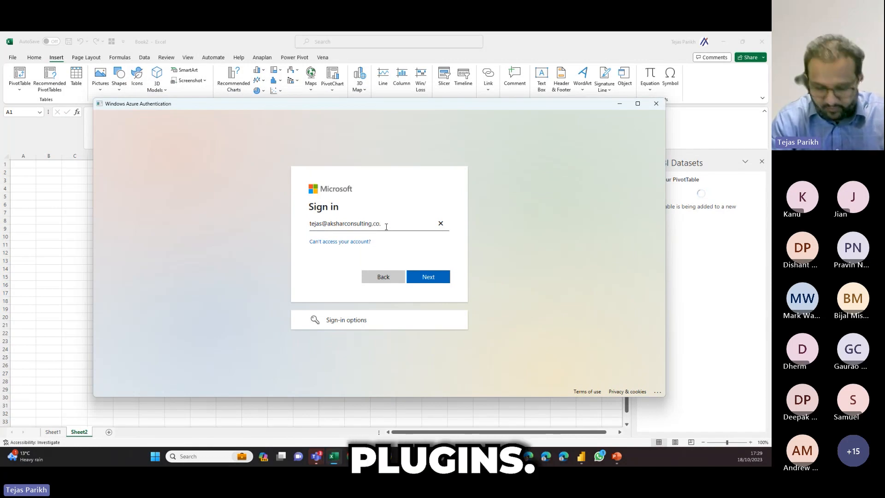
{"action": "type", "text": "uk"}
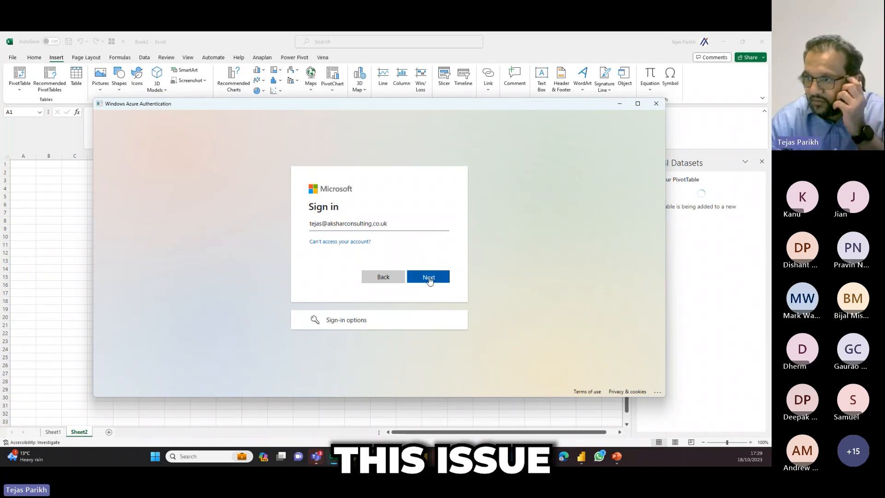
{"action": "left_click", "coordinate": [428, 278]}
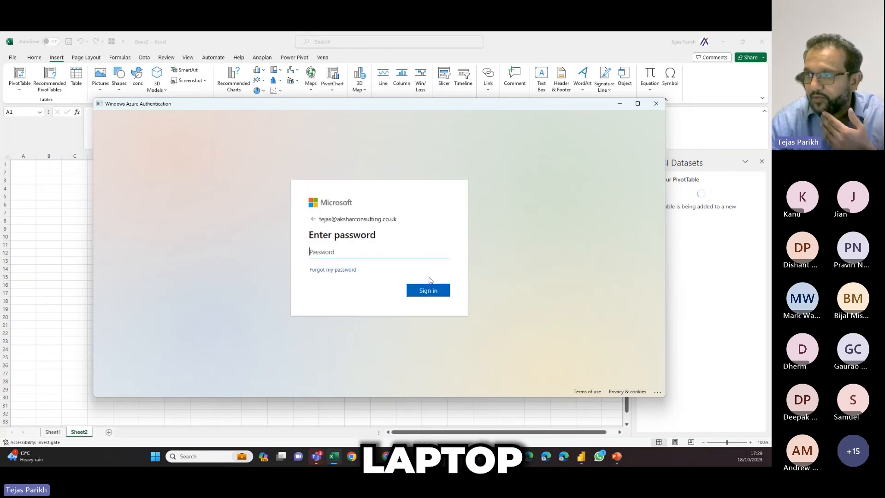
{"action": "left_click_drag", "start_coordinate": [381, 104], "coordinate": [0, 96]}
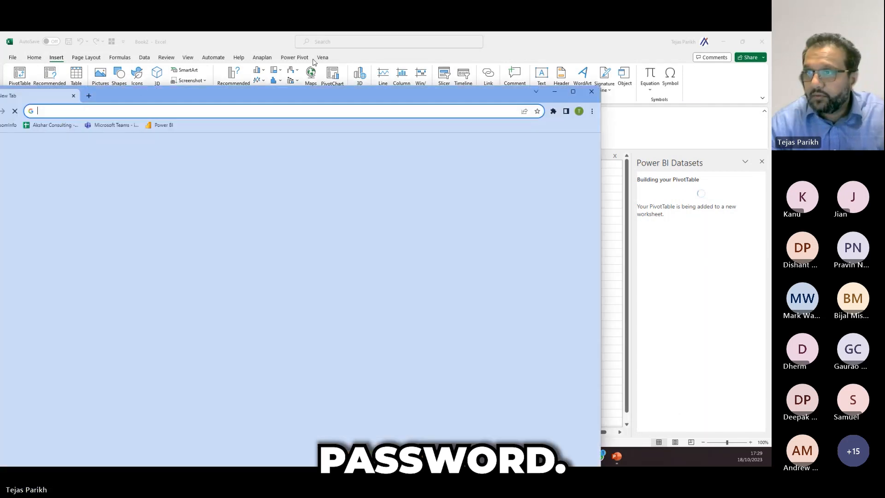
{"action": "left_click_drag", "start_coordinate": [290, 99], "coordinate": [0, 98]}
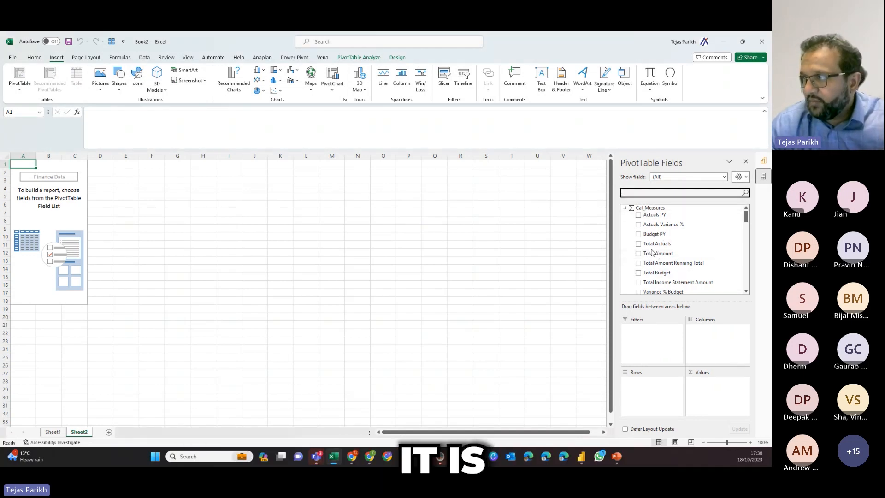
Add the Total Actuals measure to the PivotTable values and the Account field to the rows
{"action": "left_click", "coordinate": [654, 245]}
{"action": "left_click_drag", "start_coordinate": [654, 244], "coordinate": [712, 385]}
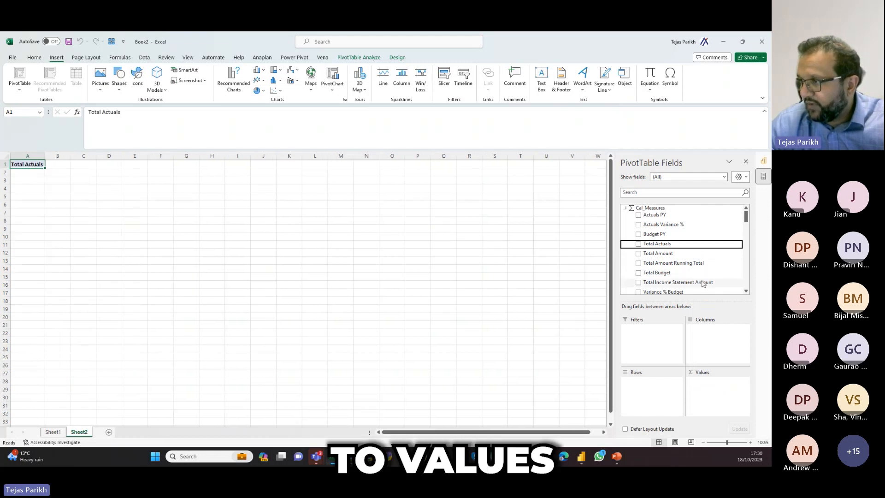
{"action": "scroll", "coordinate": [678, 253], "scroll_direction": "down", "scroll_amount": 5}
{"action": "scroll", "coordinate": [678, 253], "scroll_direction": "up", "scroll_amount": 2}
{"action": "left_click_drag", "start_coordinate": [654, 236], "coordinate": [647, 389]}
Set Month from DimDates as the PivotTable columns and add Organization beneath Account in the rows
{"action": "scroll", "coordinate": [689, 266], "scroll_direction": "down", "scroll_amount": 4}
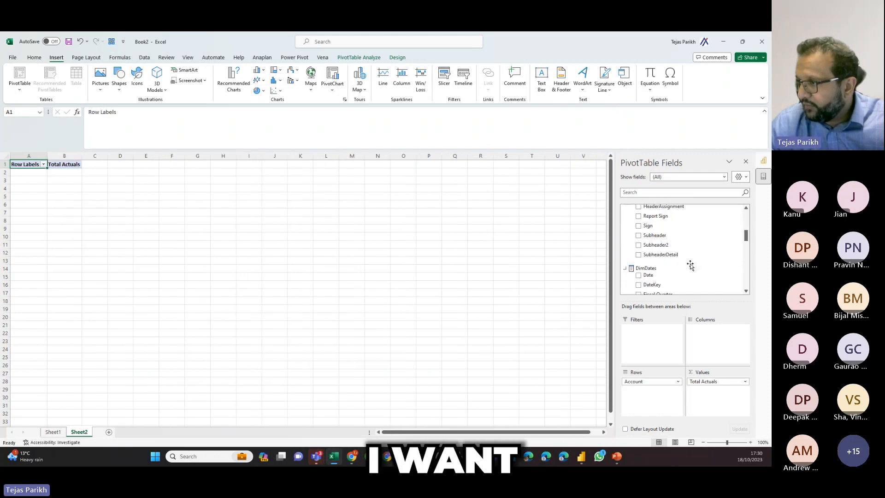
{"action": "left_click_drag", "start_coordinate": [651, 269], "coordinate": [709, 335]}
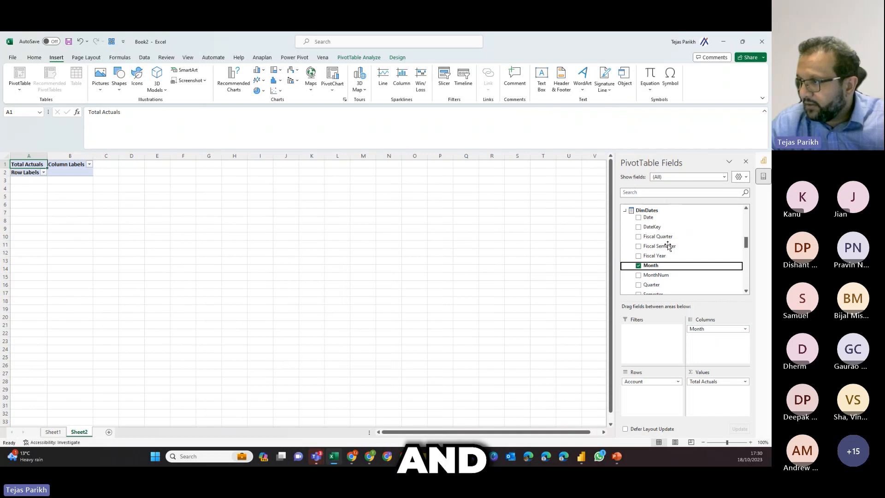
{"action": "scroll", "coordinate": [666, 265], "scroll_direction": "down", "scroll_amount": 3}
{"action": "scroll", "coordinate": [668, 260], "scroll_direction": "down", "scroll_amount": 3}
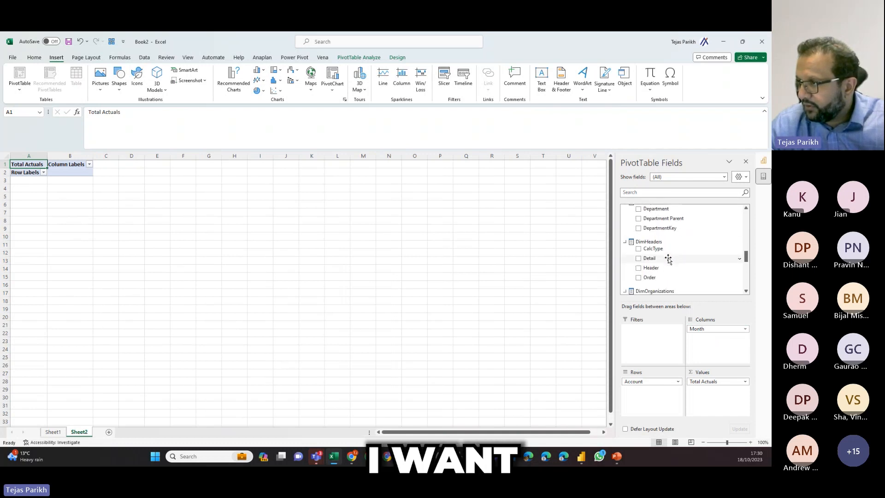
{"action": "left_click_drag", "start_coordinate": [667, 274], "coordinate": [646, 402]}
Add Scenario from DimScenario as a report filter and restrict it to Actual
{"action": "scroll", "coordinate": [677, 277], "scroll_direction": "down", "scroll_amount": 3}
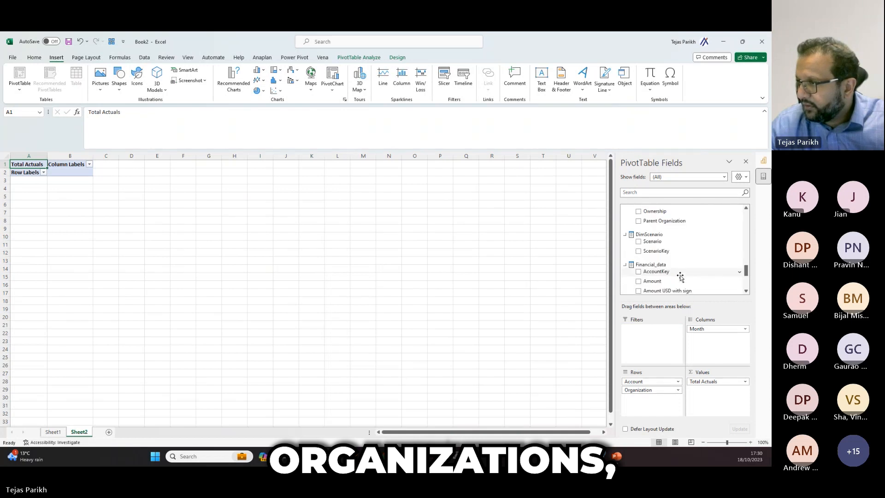
{"action": "left_click_drag", "start_coordinate": [652, 241], "coordinate": [653, 328]}
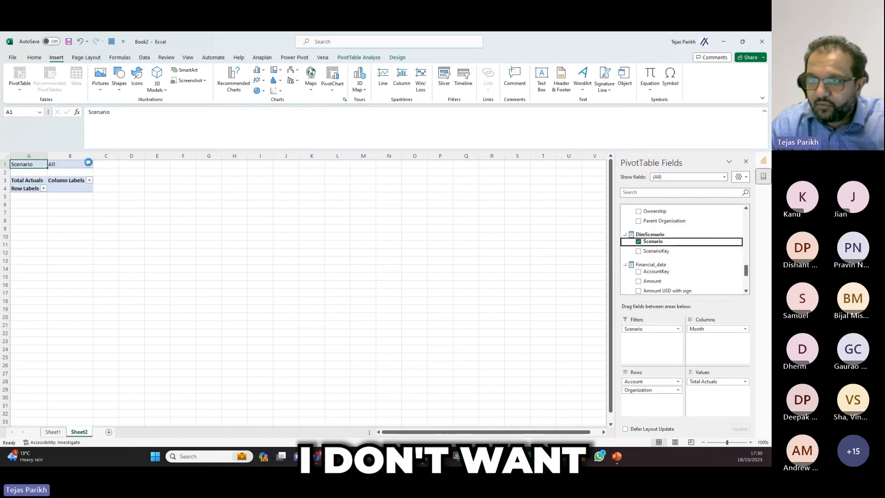
{"action": "left_click", "coordinate": [89, 164]}
{"action": "left_click", "coordinate": [8, 186]}
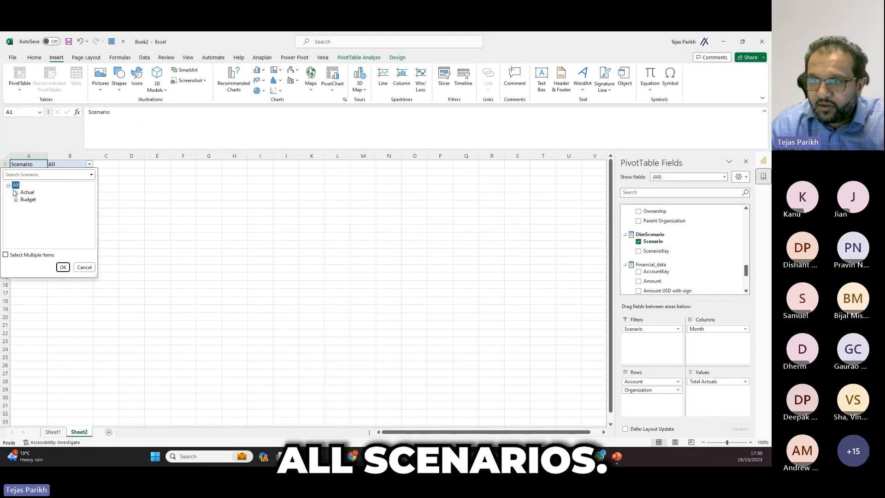
{"action": "left_click", "coordinate": [24, 192]}
{"action": "left_click", "coordinate": [63, 267]}
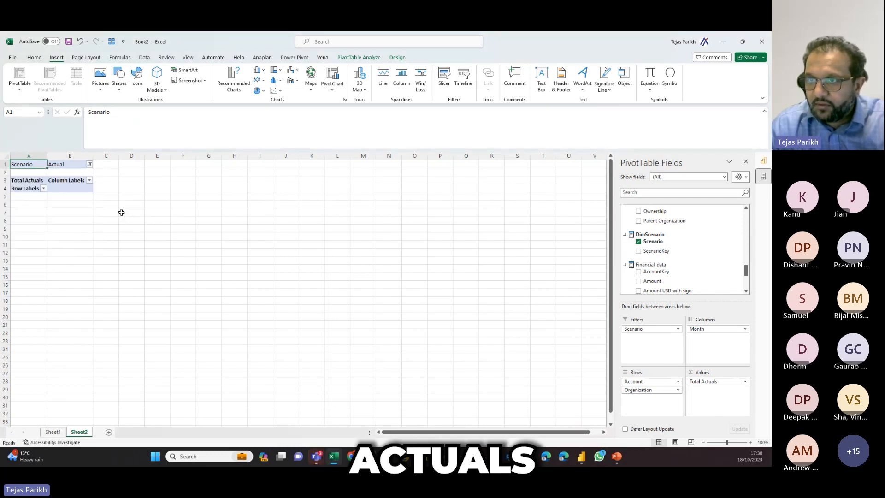
Add the Time Context table's Name field as a report filter and set it to MTD
{"action": "scroll", "coordinate": [663, 258], "scroll_direction": "down", "scroll_amount": 5}
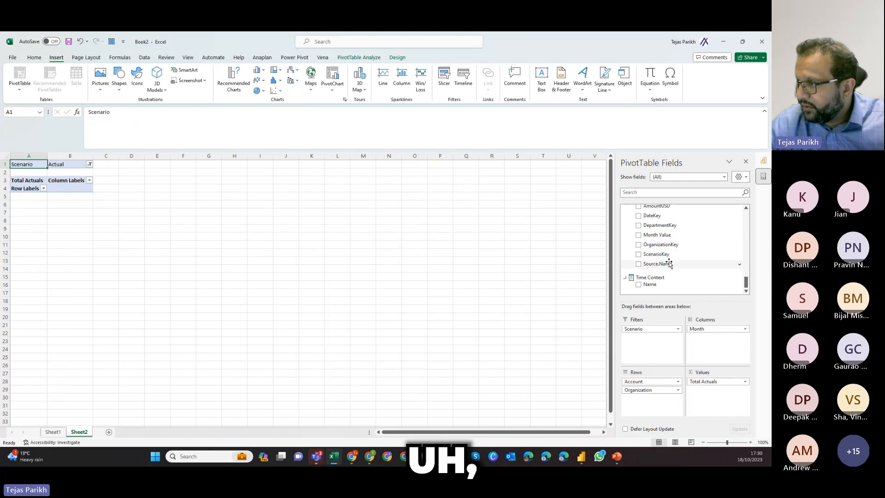
{"action": "left_click_drag", "start_coordinate": [650, 284], "coordinate": [654, 348]}
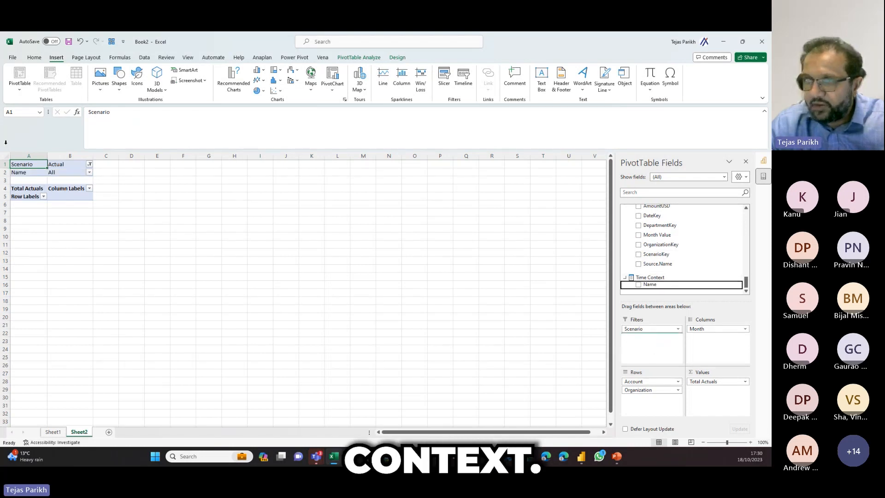
{"action": "left_click", "coordinate": [89, 171]}
{"action": "left_click", "coordinate": [9, 194]}
{"action": "left_click", "coordinate": [24, 201]}
{"action": "left_click", "coordinate": [63, 276]}
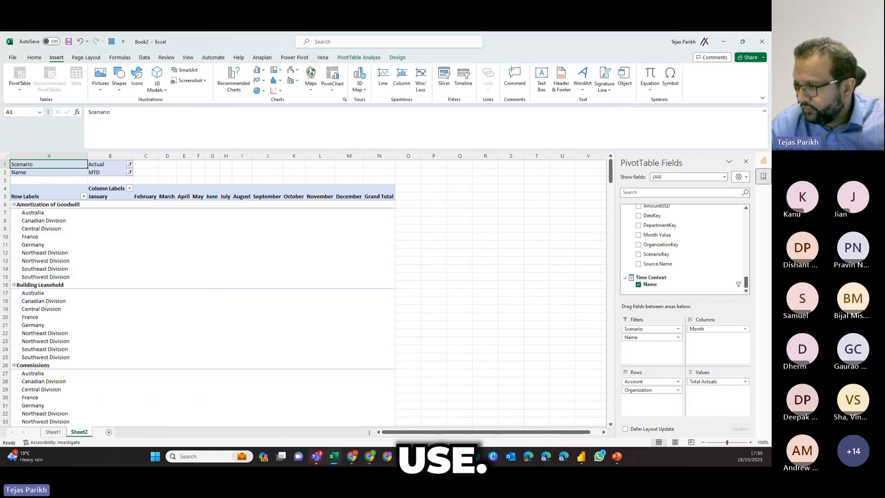
Switch to Power BI Desktop and examine which fields build the P&L matrix's rows and values, then return to the Excel workbook
{"action": "left_click", "coordinate": [578, 459]}
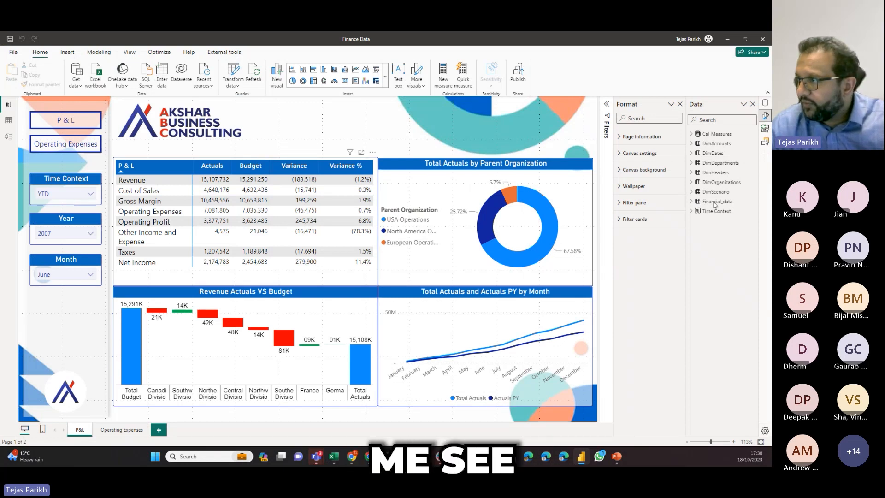
{"action": "left_click", "coordinate": [267, 153]}
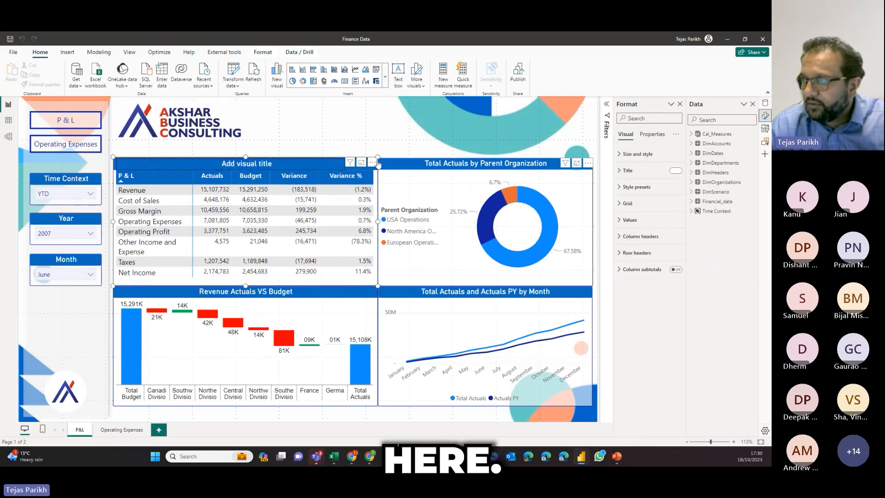
{"action": "left_click", "coordinate": [385, 164]}
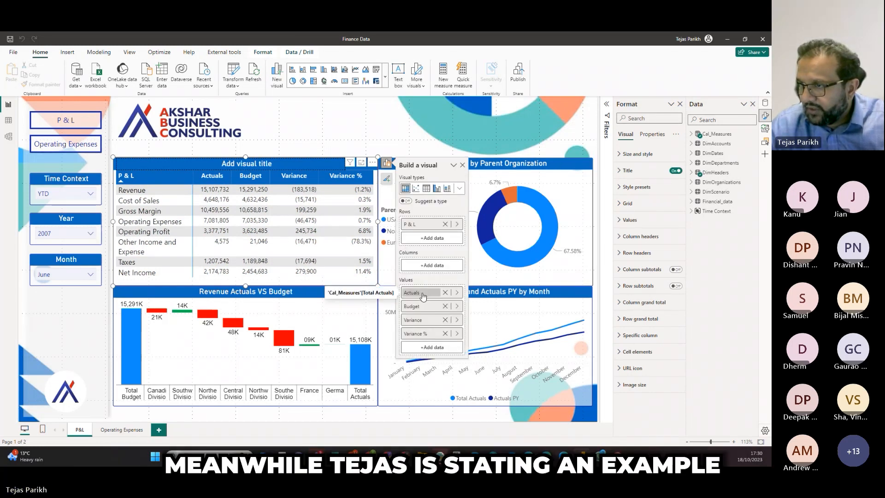
{"action": "left_click", "coordinate": [726, 40]}
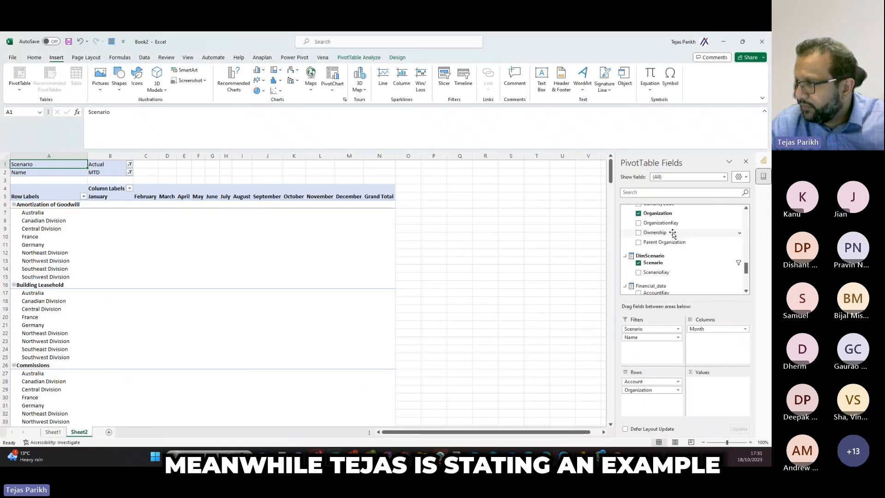
Add Header from DimHeaders to the PivotTable rows and put Total Actuals back in the values
{"action": "scroll", "coordinate": [666, 249], "scroll_direction": "up", "scroll_amount": 5}
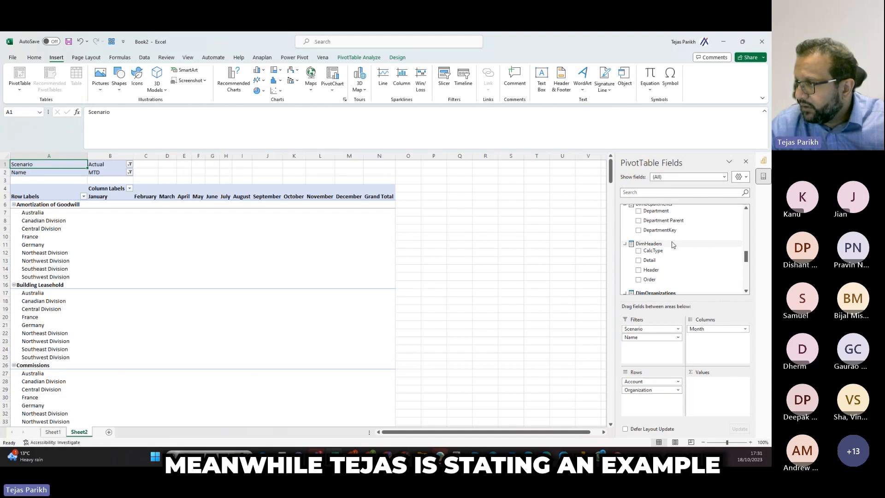
{"action": "left_click_drag", "start_coordinate": [648, 272], "coordinate": [652, 398]}
{"action": "scroll", "coordinate": [666, 244], "scroll_direction": "up", "scroll_amount": 10}
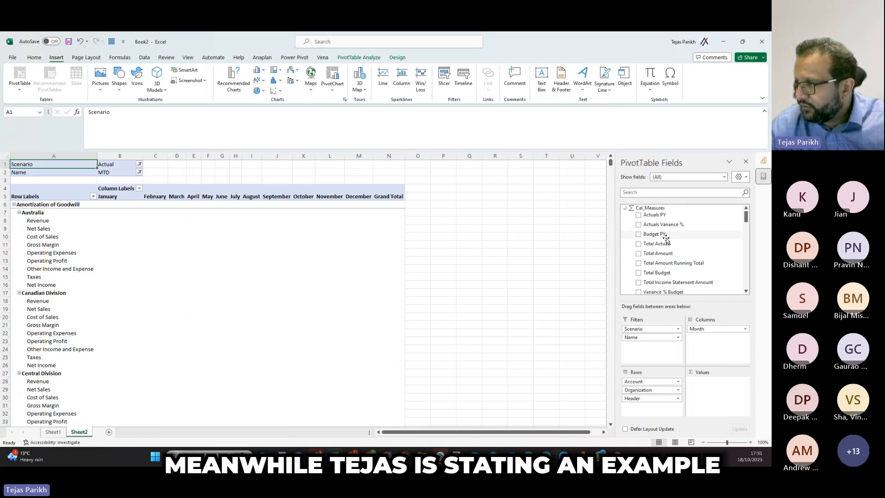
{"action": "left_click_drag", "start_coordinate": [658, 243], "coordinate": [727, 390]}
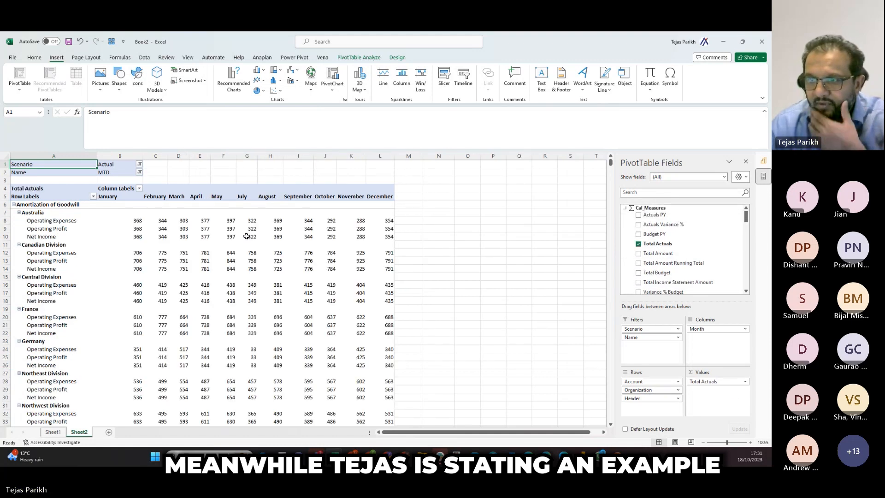
Remove Organization and Account from the PivotTable rows and highlight the row labels from Net Sales through Net Income
{"action": "left_click_drag", "start_coordinate": [646, 388], "coordinate": [481, 359]}
{"action": "left_click_drag", "start_coordinate": [631, 382], "coordinate": [450, 288]}
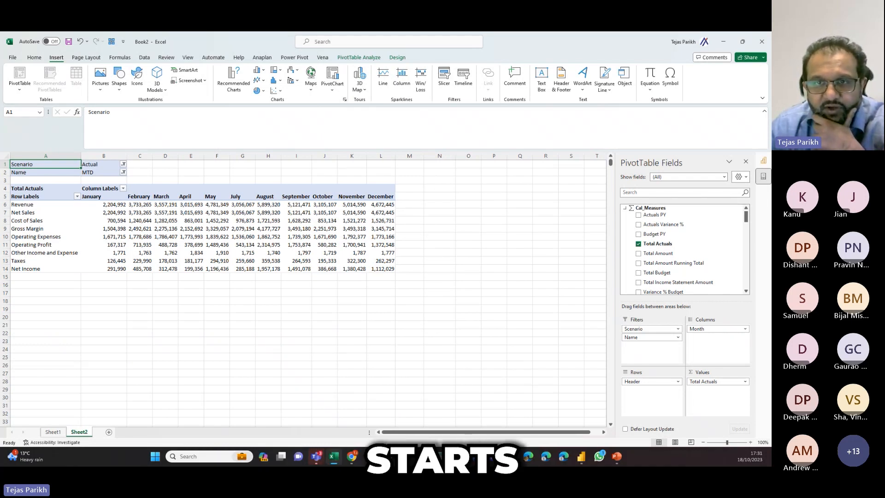
{"action": "left_click", "coordinate": [43, 164]}
{"action": "left_click_drag", "start_coordinate": [39, 212], "coordinate": [36, 229]}
{"action": "left_click_drag", "start_coordinate": [36, 229], "coordinate": [33, 268]}
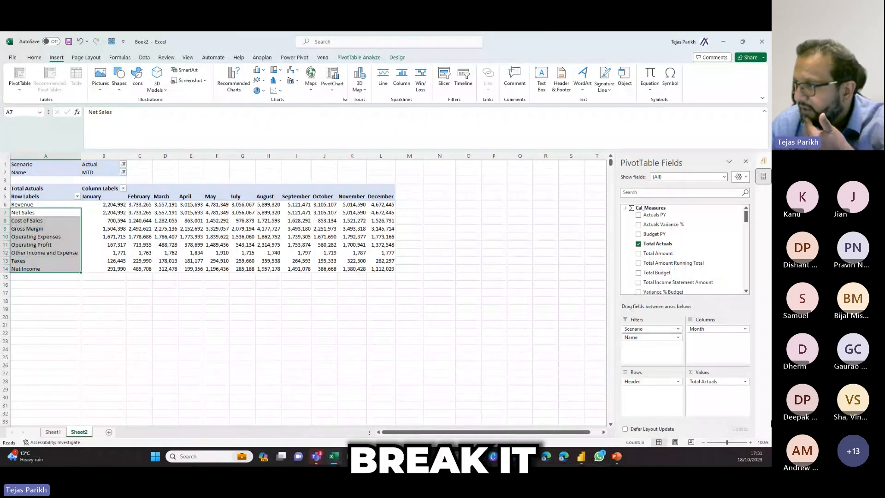
Find the Organization field with the search "orga", add it as a report filter and restrict it to Canadian Division
{"action": "left_click", "coordinate": [670, 190]}
{"action": "type", "text": "orga"}
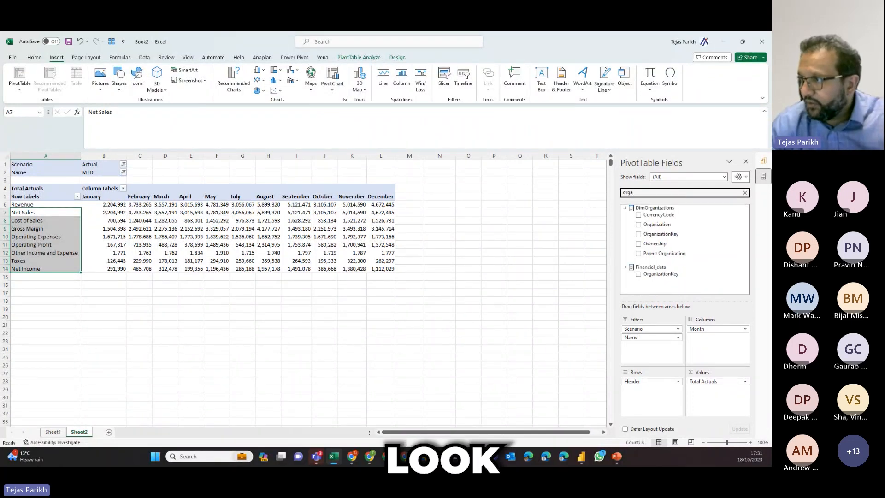
{"action": "left_click_drag", "start_coordinate": [663, 225], "coordinate": [671, 359]}
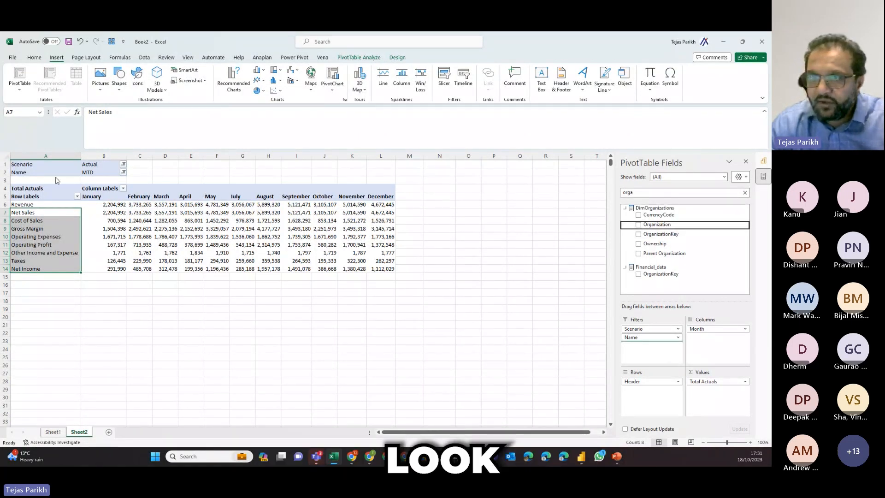
{"action": "left_click", "coordinate": [122, 181]}
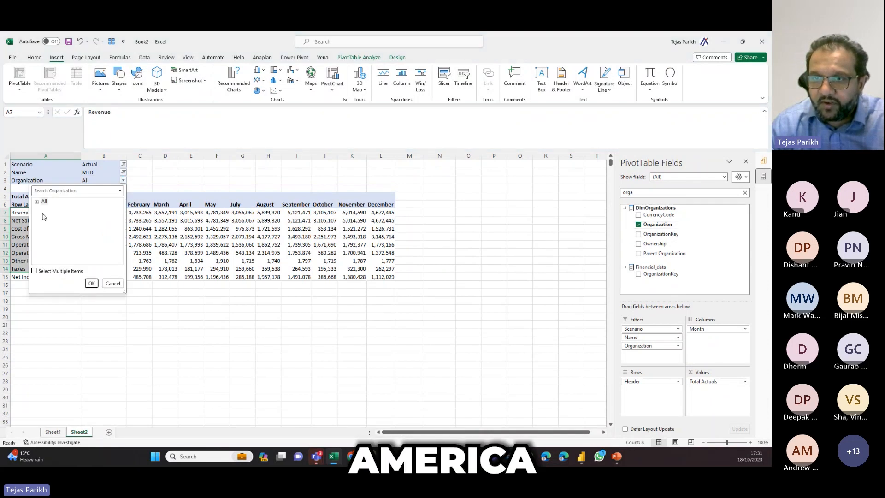
{"action": "left_click", "coordinate": [92, 283]}
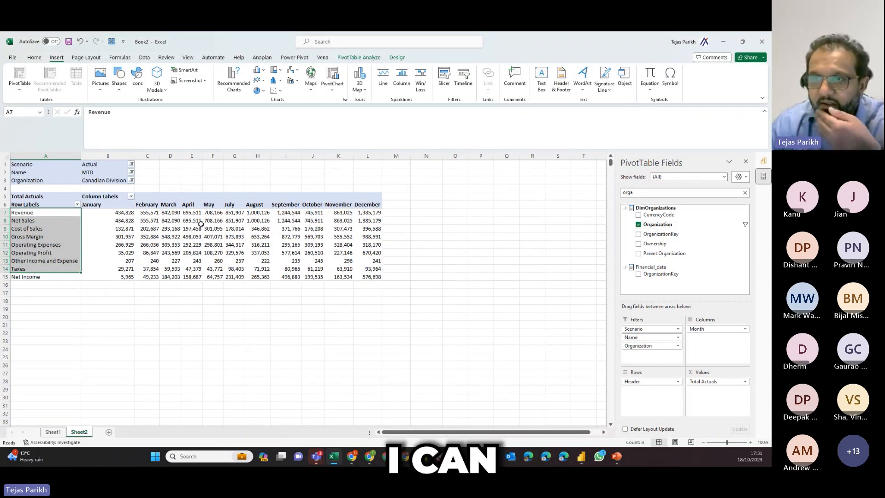
Switch the Scenario filter to Budget and move Scenario from the filters to the columns below Month
{"action": "left_click", "coordinate": [131, 164]}
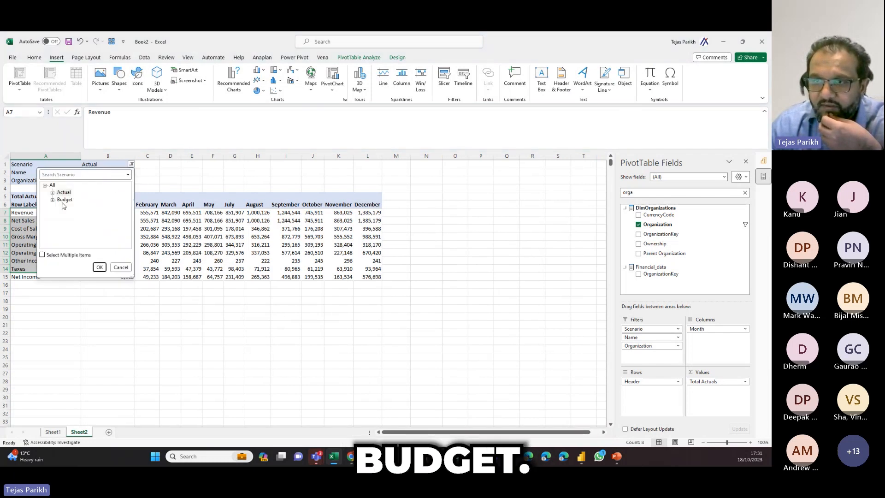
{"action": "left_click", "coordinate": [100, 267]}
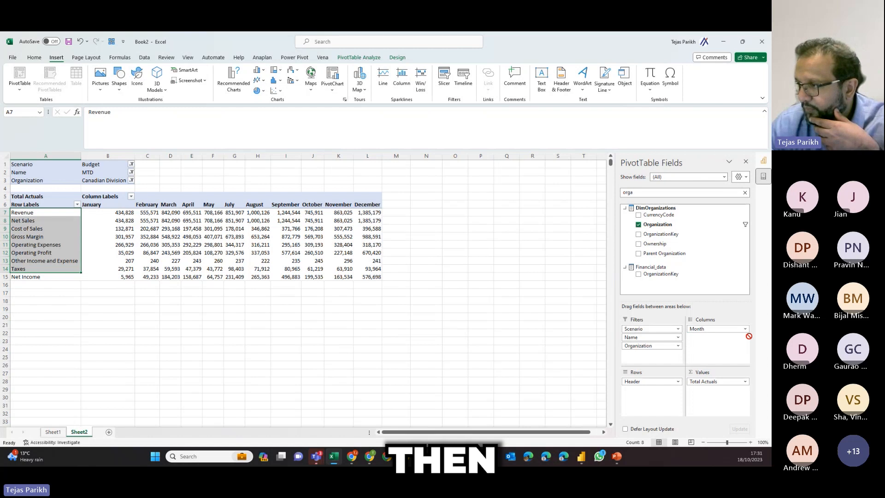
{"action": "left_click_drag", "start_coordinate": [729, 341], "coordinate": [728, 342]}
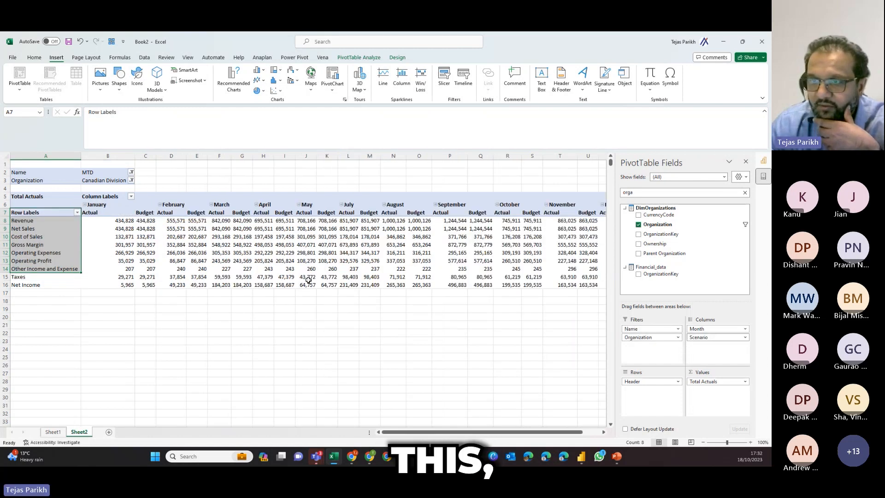
Select the January and February column headers and highlight February's Actual and Budget columns in the PivotTable
{"action": "left_click", "coordinate": [95, 202]}
{"action": "left_click", "coordinate": [173, 205]}
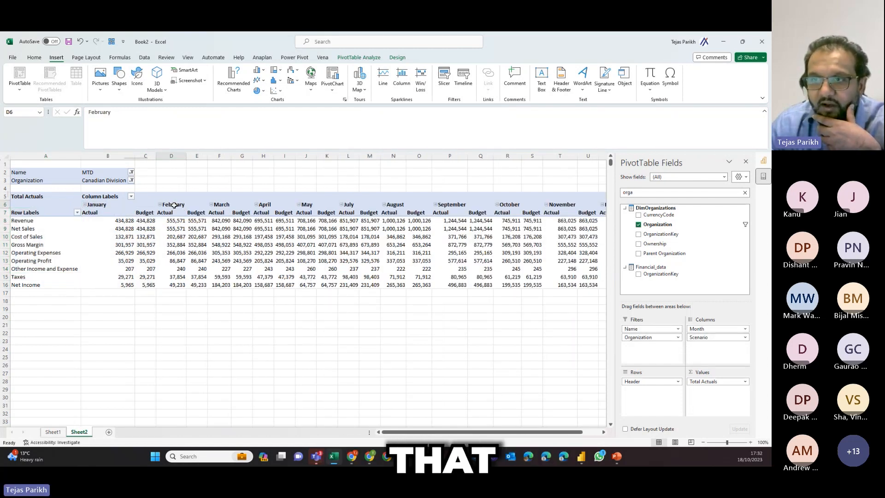
{"action": "left_click", "coordinate": [177, 200]}
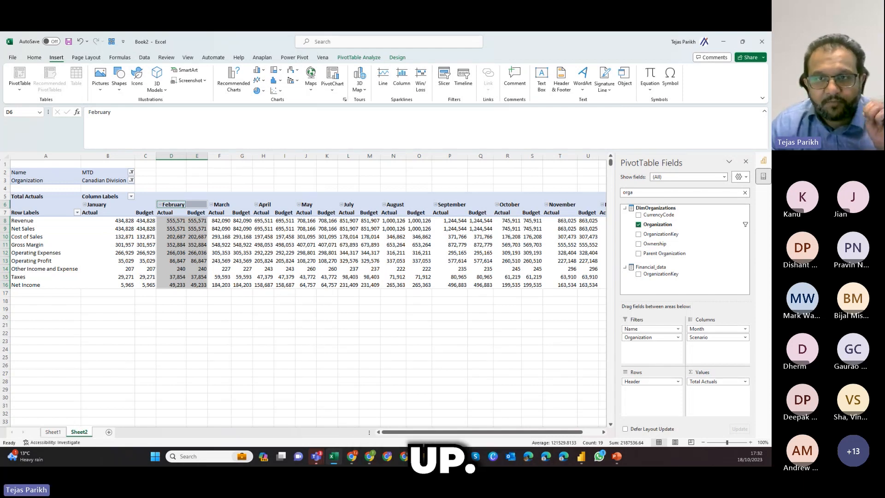
Switch to Power BI Desktop to view the Finance Data report and compare it with the published report in Chrome
{"action": "key", "text": "alt+Tab"}
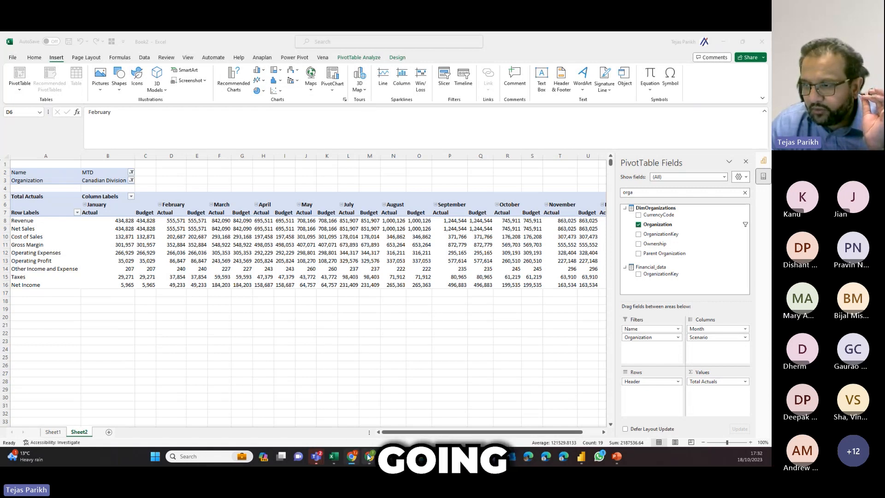
{"action": "mouse_move", "coordinate": [368, 459]}
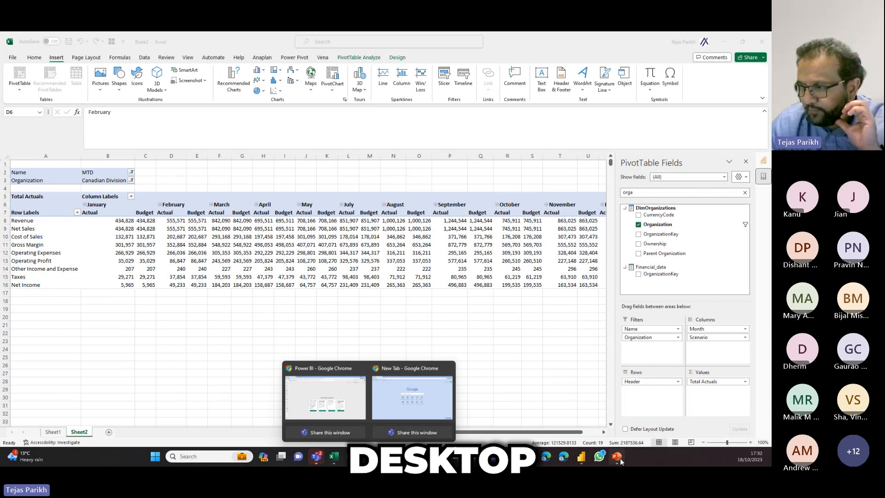
{"action": "left_click", "coordinate": [581, 457]}
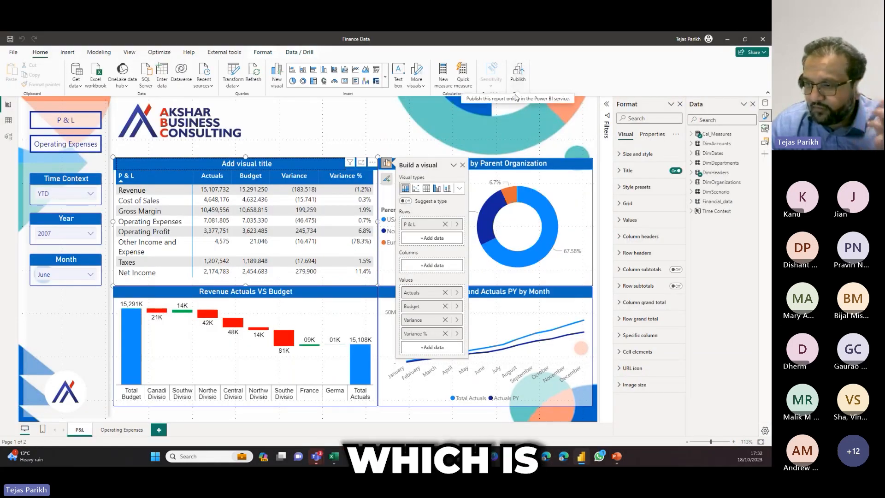
{"action": "mouse_move", "coordinate": [355, 456]}
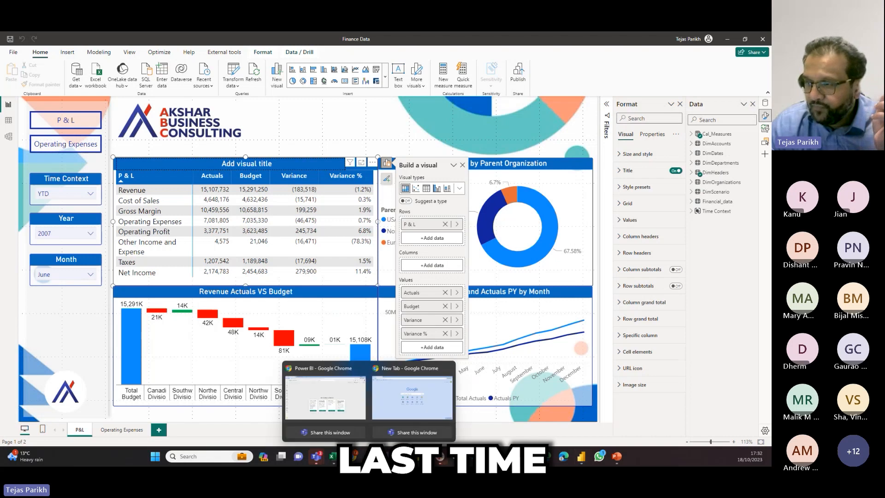
{"action": "left_click", "coordinate": [359, 406]}
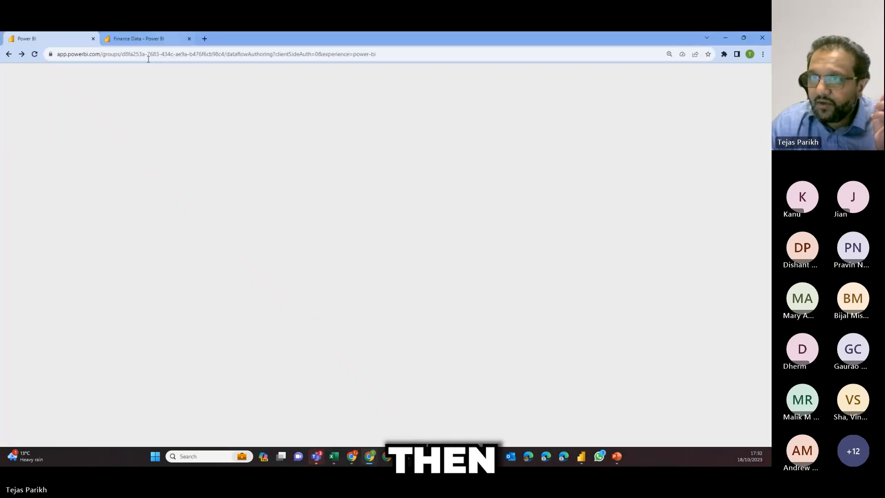
{"action": "left_click", "coordinate": [137, 38]}
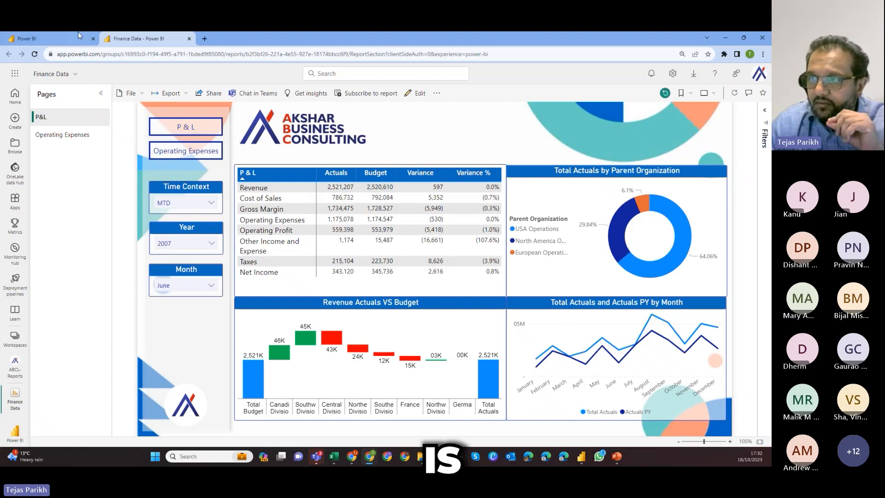
Try to leave the dataflow creation page for Sample Reports and close its browser tab
{"action": "left_click", "coordinate": [79, 34]}
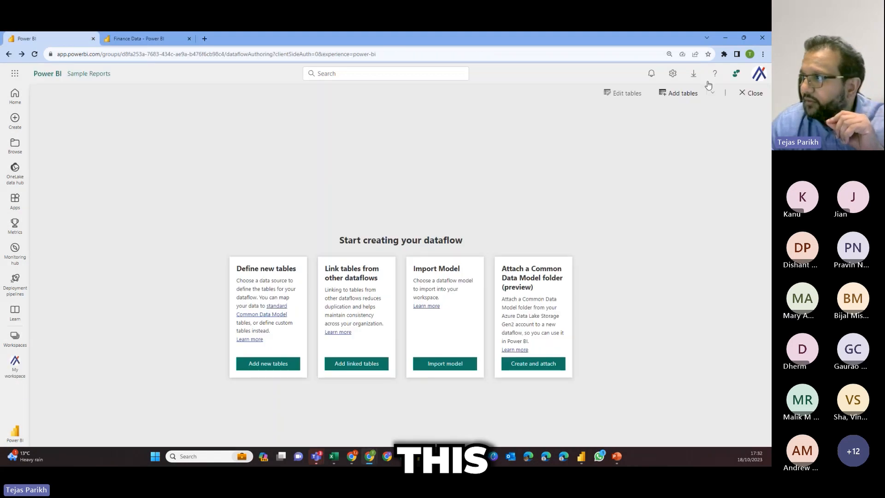
{"action": "left_click", "coordinate": [750, 93]}
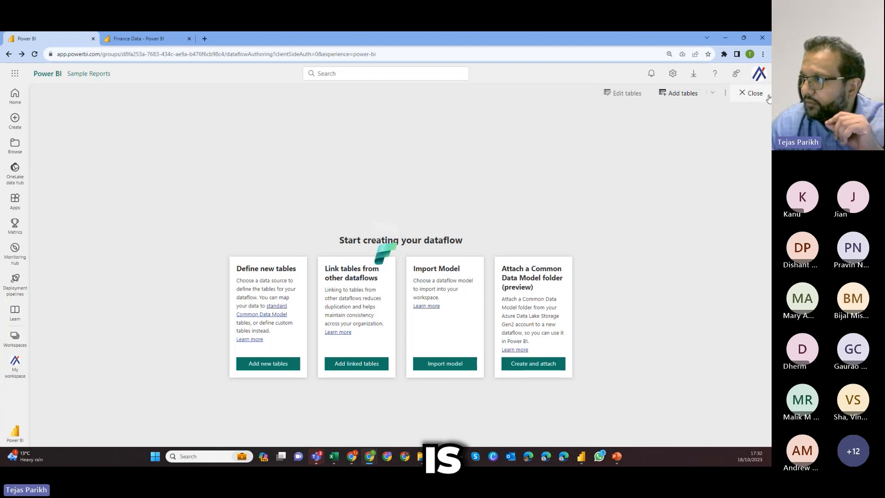
{"action": "left_click", "coordinate": [749, 97]}
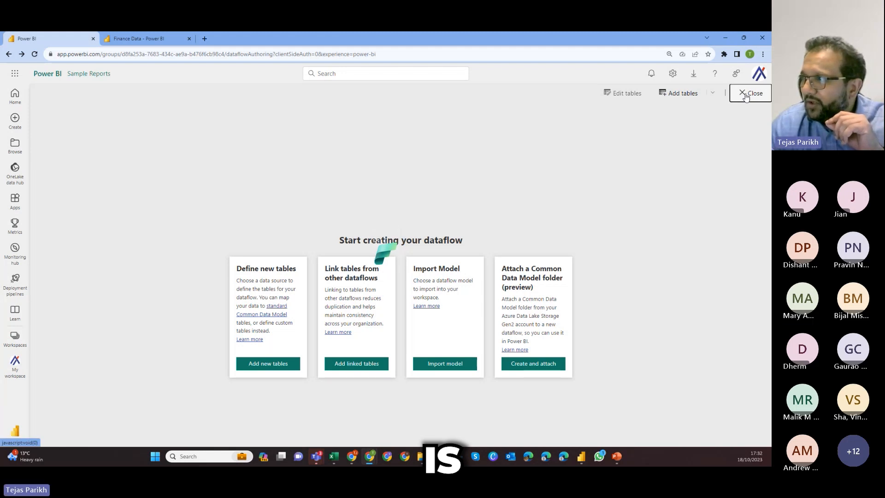
{"action": "left_click", "coordinate": [15, 338]}
{"action": "left_click", "coordinate": [74, 262]}
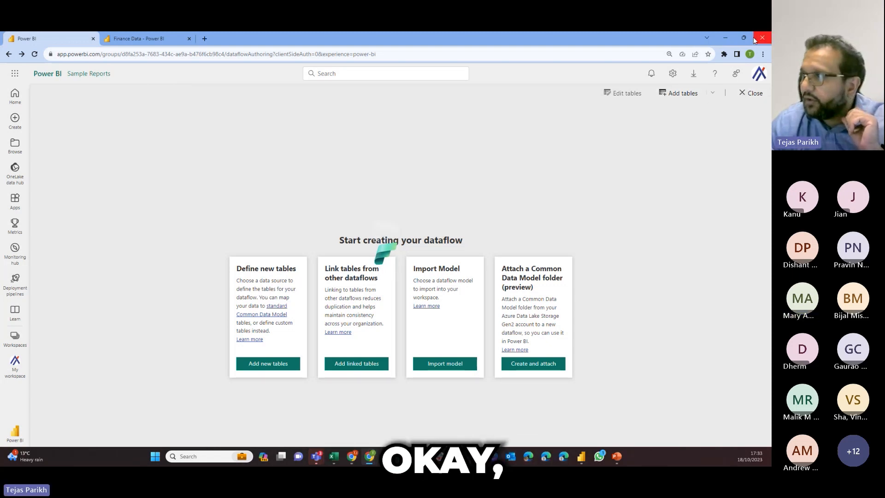
{"action": "left_click_drag", "start_coordinate": [747, 92], "coordinate": [762, 91]}
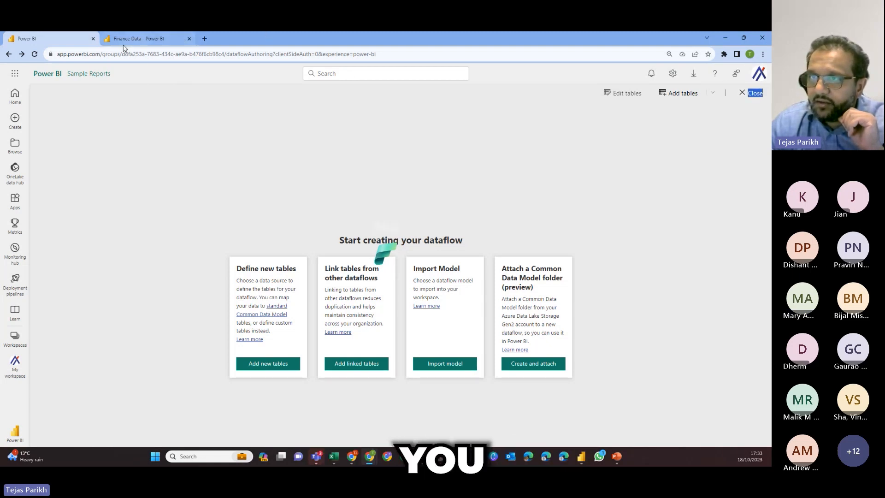
{"action": "left_click", "coordinate": [92, 39]}
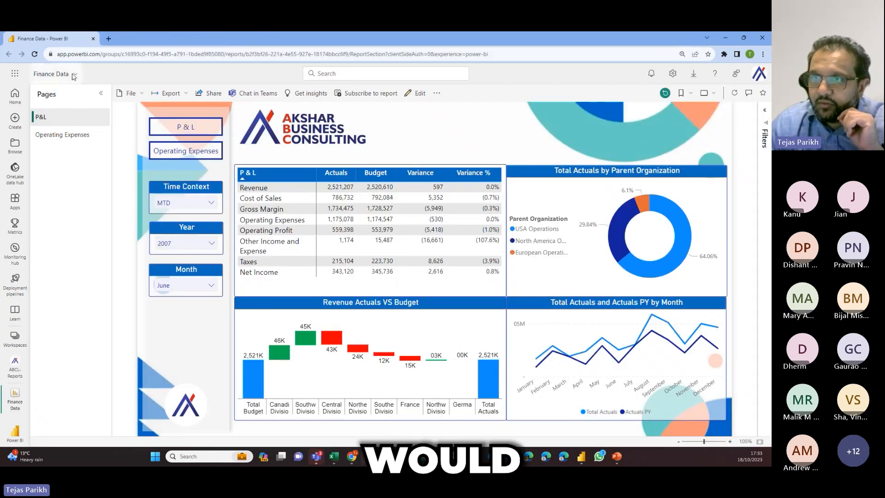
Check the Finance Data report's details and open the Sample Reports workspace to examine its dataset lineage
{"action": "left_click", "coordinate": [68, 75]}
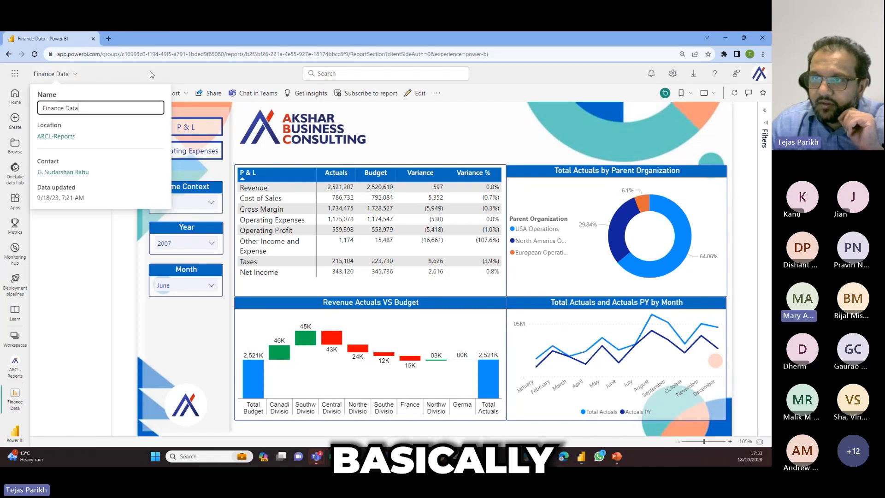
{"action": "left_click", "coordinate": [17, 360]}
{"action": "left_click", "coordinate": [16, 337]}
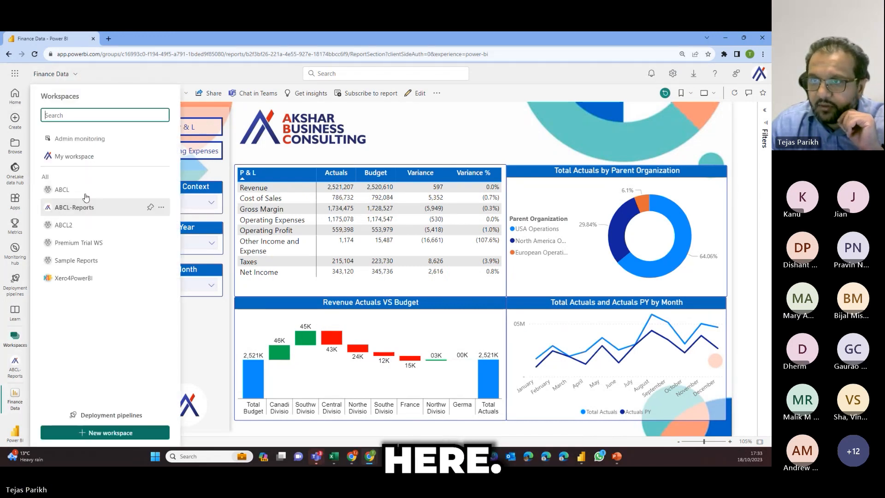
{"action": "right_click", "coordinate": [80, 261]}
{"action": "left_click", "coordinate": [70, 264]}
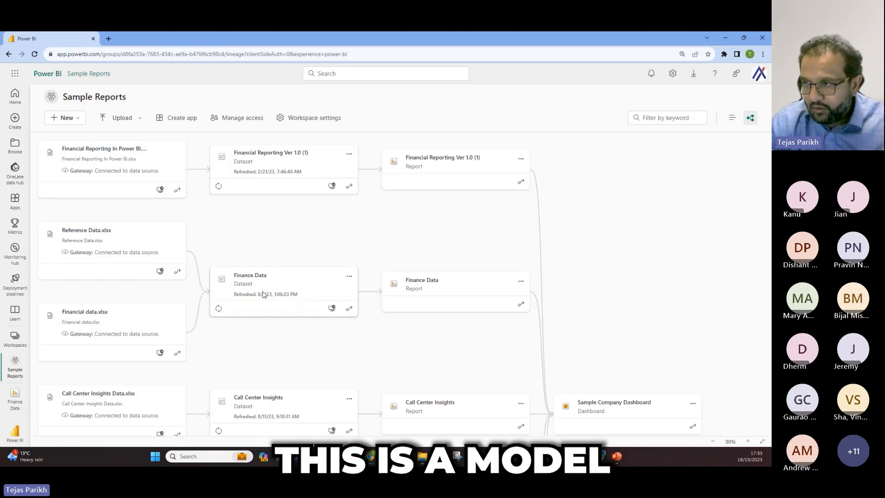
Minimize Chrome and Power BI Desktop to return to the Excel workbook and select April's actual Gross Margin cell
{"action": "left_click", "coordinate": [728, 37]}
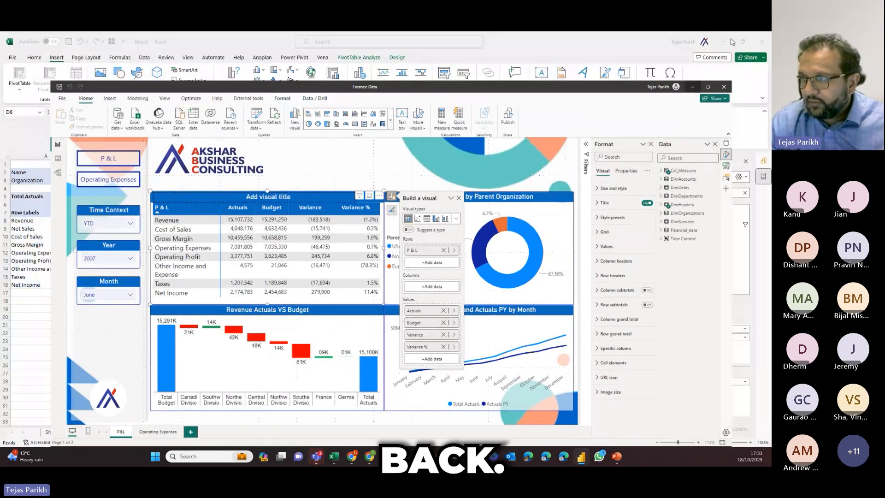
{"action": "left_click", "coordinate": [732, 42]}
{"action": "left_click", "coordinate": [257, 246]}
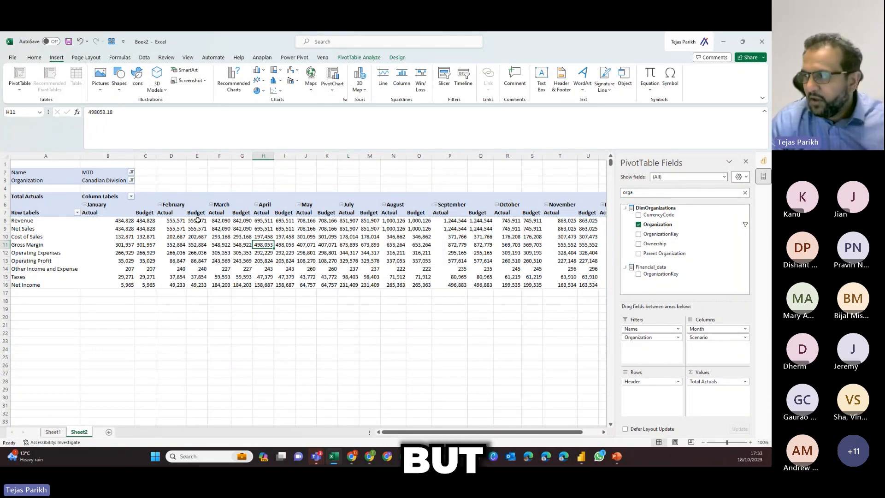
Clear the PivotTable field search and look through the full field list down to Time Context
{"action": "left_click_drag", "start_coordinate": [644, 192], "coordinate": [585, 186]}
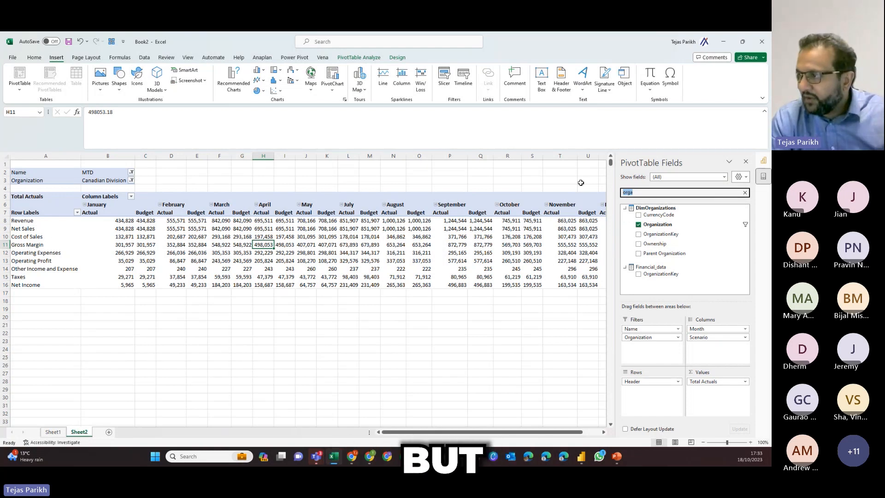
{"action": "key", "text": "BackSpace"}
{"action": "scroll", "coordinate": [673, 259], "scroll_direction": "down", "scroll_amount": 3}
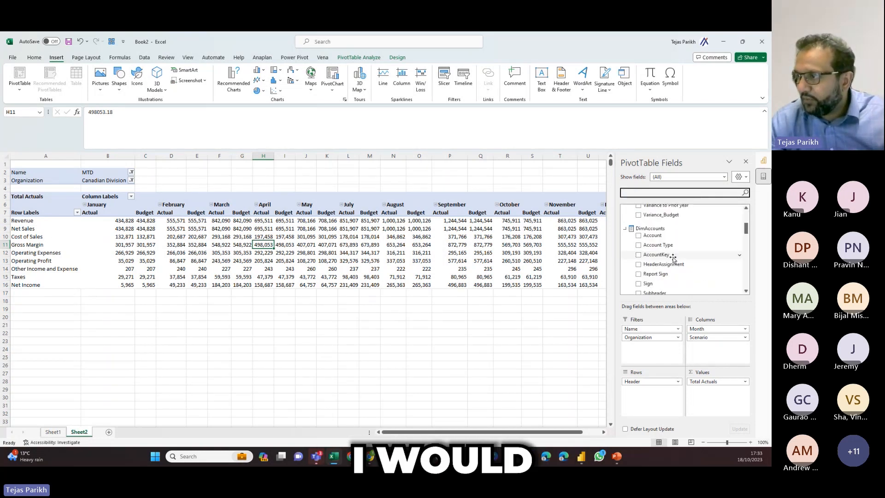
{"action": "scroll", "coordinate": [685, 256], "scroll_direction": "down", "scroll_amount": 6}
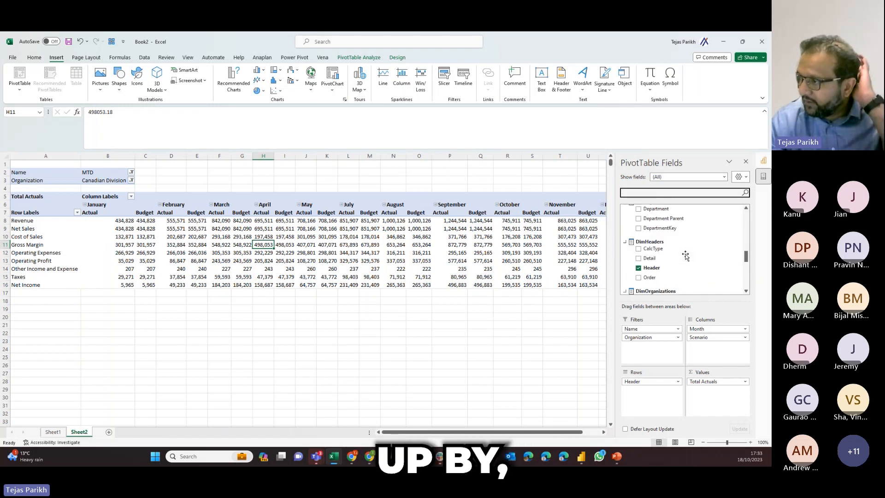
{"action": "scroll", "coordinate": [685, 257], "scroll_direction": "down", "scroll_amount": 8}
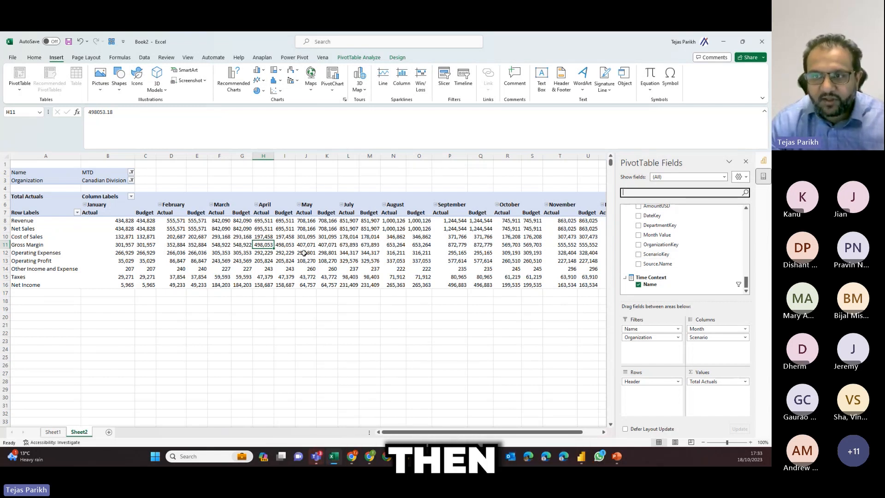
Bring up the PowerPoint slide "Power BI And Excel: An Unsaid Brotherhood" and highlight the "Power Pivot connection" bullet
{"action": "left_click", "coordinate": [580, 459]}
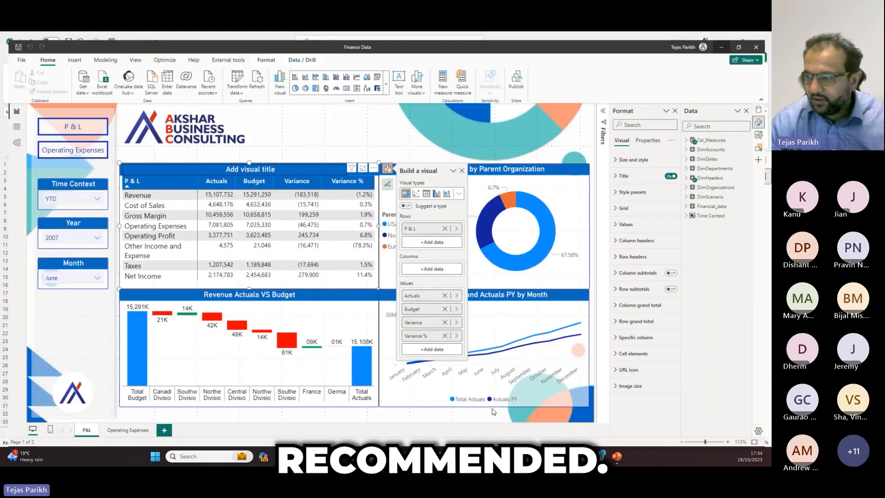
{"action": "left_click", "coordinate": [599, 457]}
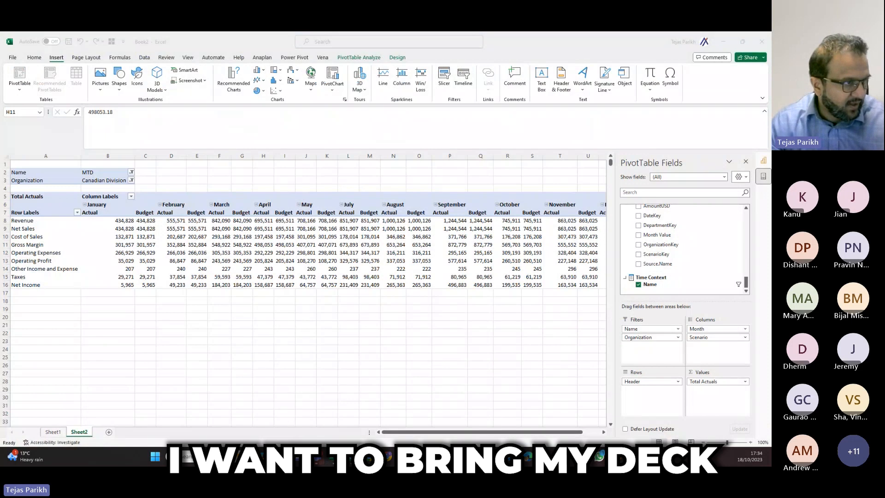
{"action": "left_click_drag", "start_coordinate": [0, 185], "coordinate": [380, 91]}
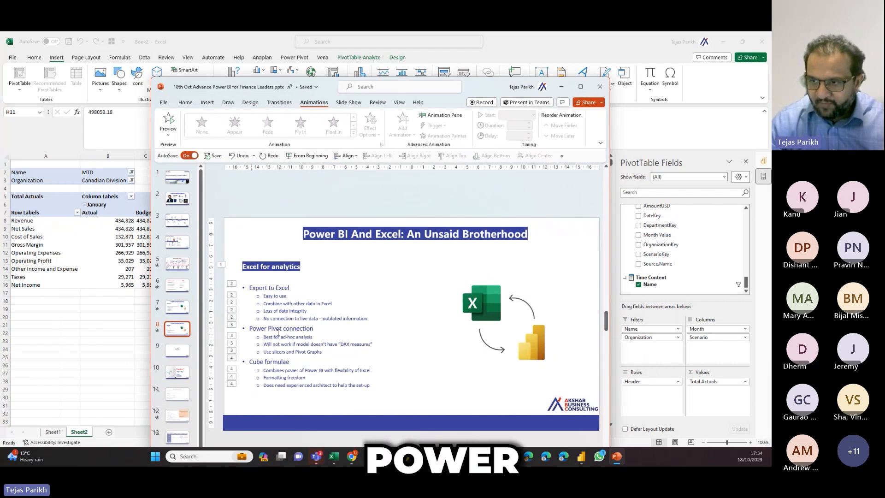
{"action": "triple_click", "coordinate": [277, 332]}
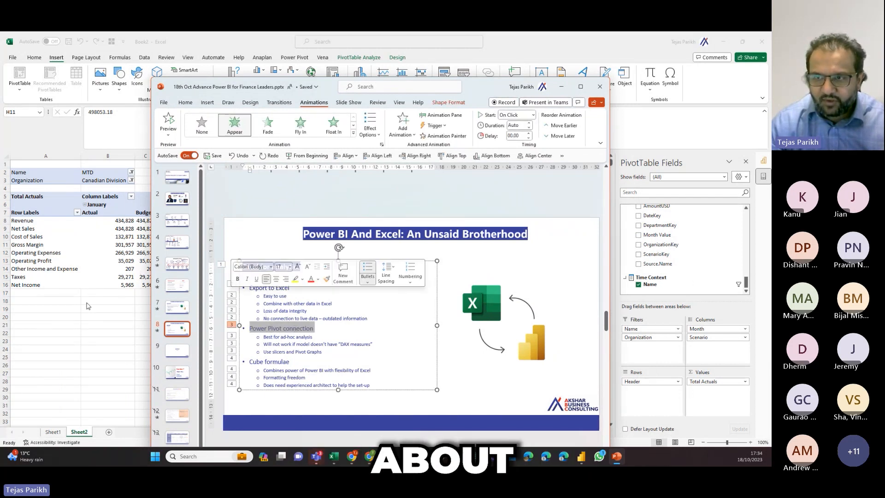
Return to the Excel PivotTable and review the available fields from Time Context up to the Cal_Measures table
{"action": "left_click", "coordinate": [111, 252]}
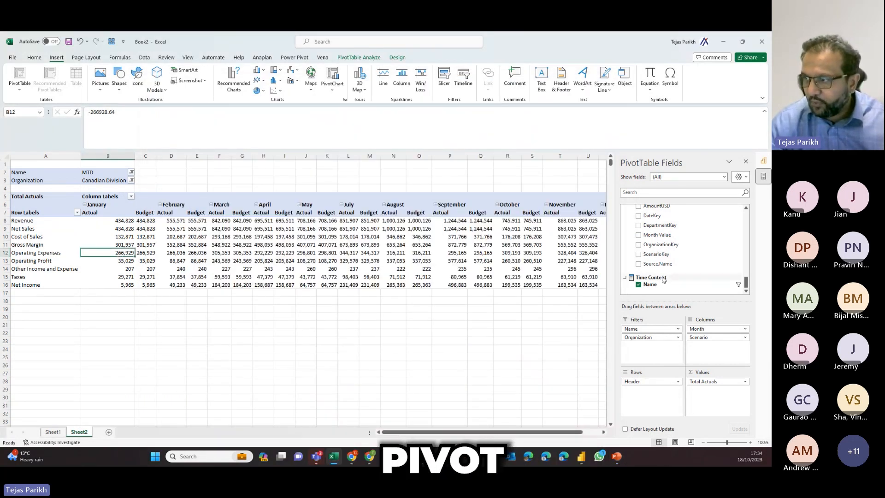
{"action": "scroll", "coordinate": [657, 283], "scroll_direction": "up", "scroll_amount": 2}
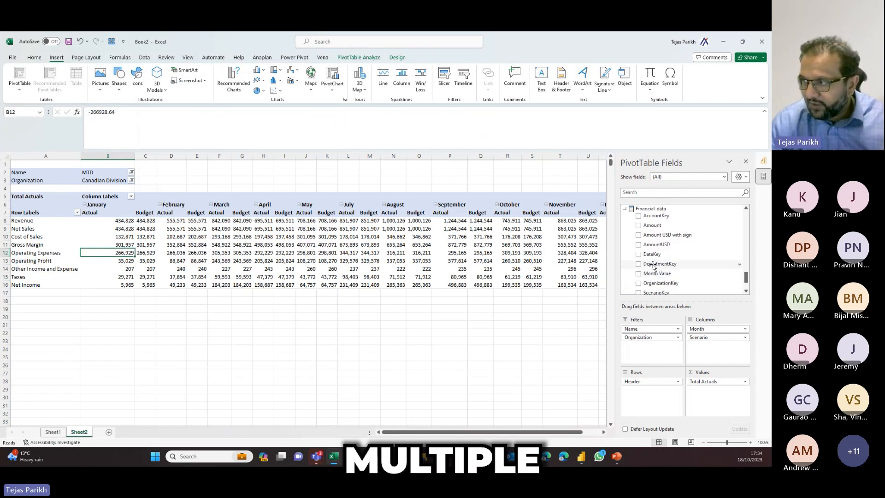
{"action": "scroll", "coordinate": [653, 210], "scroll_direction": "down", "scroll_amount": 5}
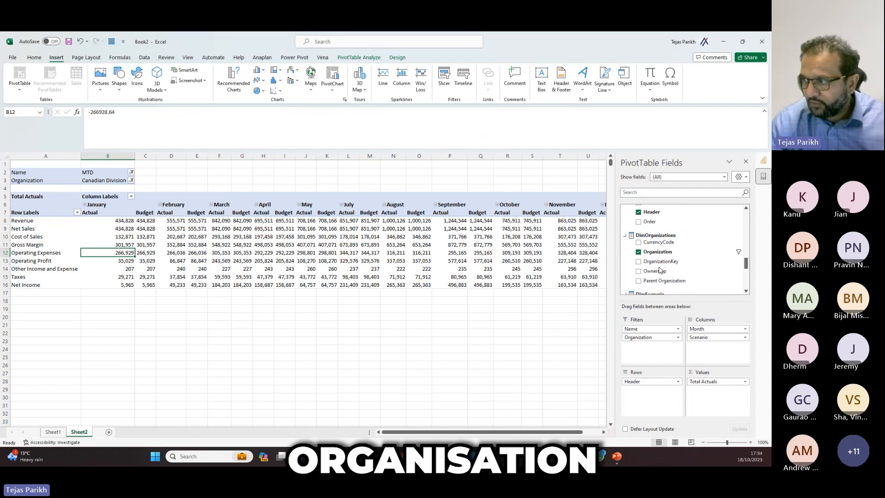
{"action": "scroll", "coordinate": [655, 245], "scroll_direction": "up", "scroll_amount": 3}
{"action": "scroll", "coordinate": [657, 234], "scroll_direction": "up", "scroll_amount": 5}
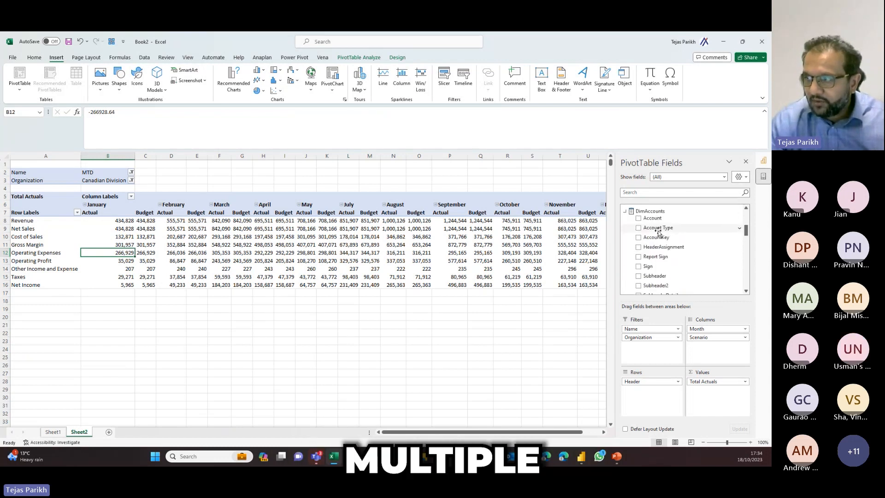
{"action": "scroll", "coordinate": [657, 233], "scroll_direction": "up", "scroll_amount": 1}
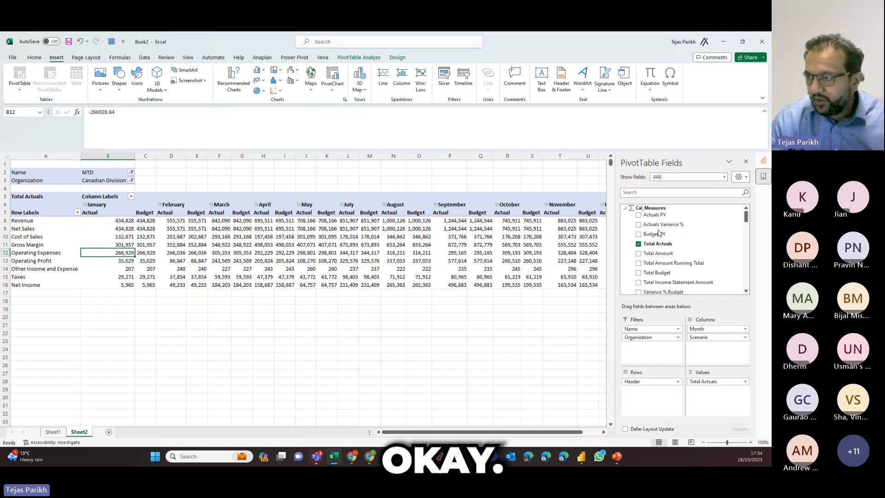
Bring up the PowerPoint slide to review its "Cube formulae" bullet, and return to the PivotTable on Sheet2
{"action": "left_click", "coordinate": [260, 252]}
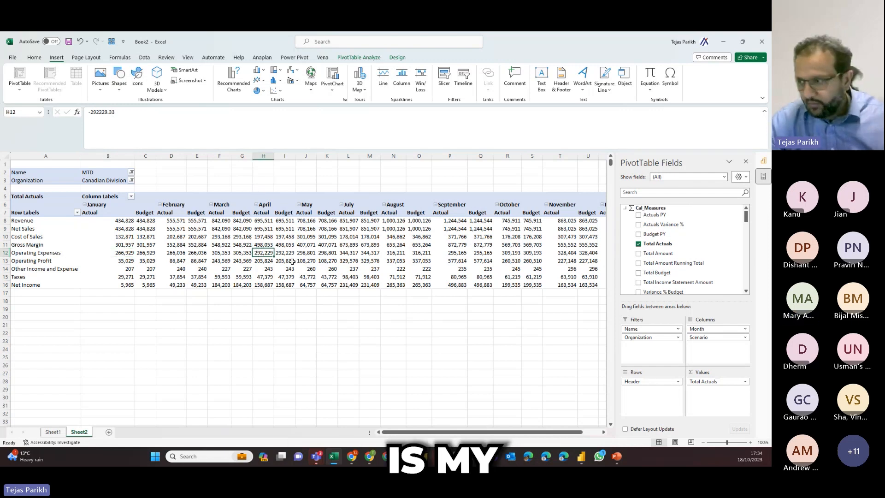
{"action": "left_click", "coordinate": [617, 457]}
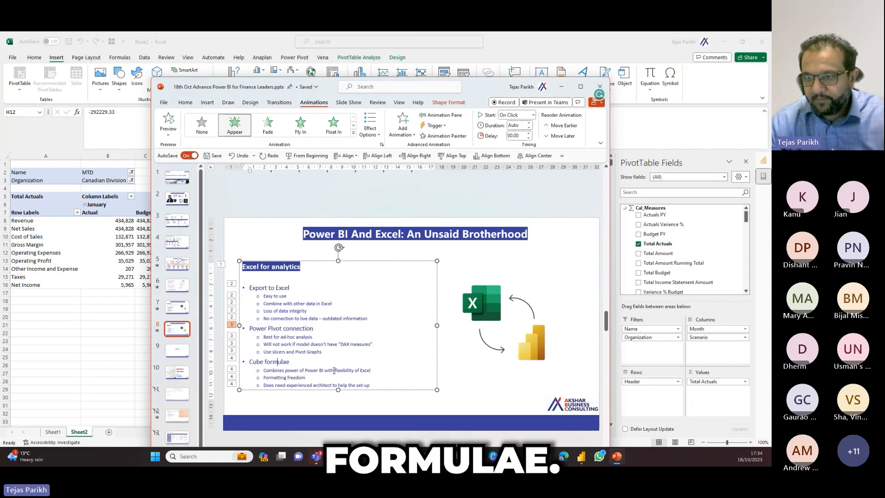
{"action": "key", "text": "alt+Tab"}
{"action": "left_click", "coordinate": [160, 239]}
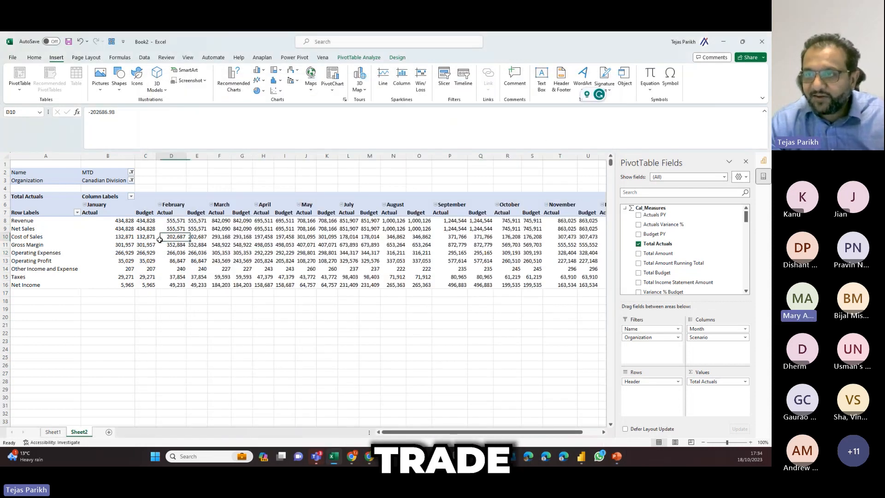
Close the PivotTable Fields and Power BI Datasets panes, keeping a PivotTable value cell selected
{"action": "left_click", "coordinate": [746, 162]}
{"action": "left_click", "coordinate": [414, 236]}
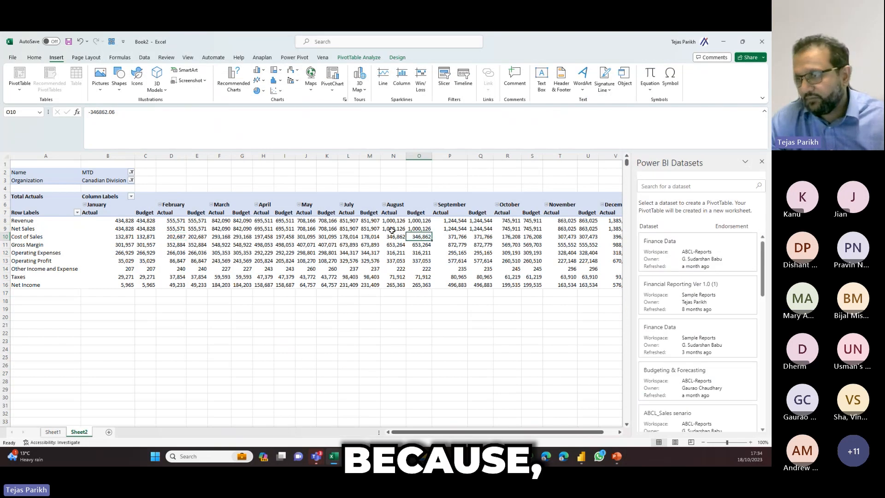
{"action": "left_click", "coordinate": [761, 161]}
Convert the whole PivotTable to cube formulas with OLAP Tools, including the report filters
{"action": "left_click", "coordinate": [359, 57]}
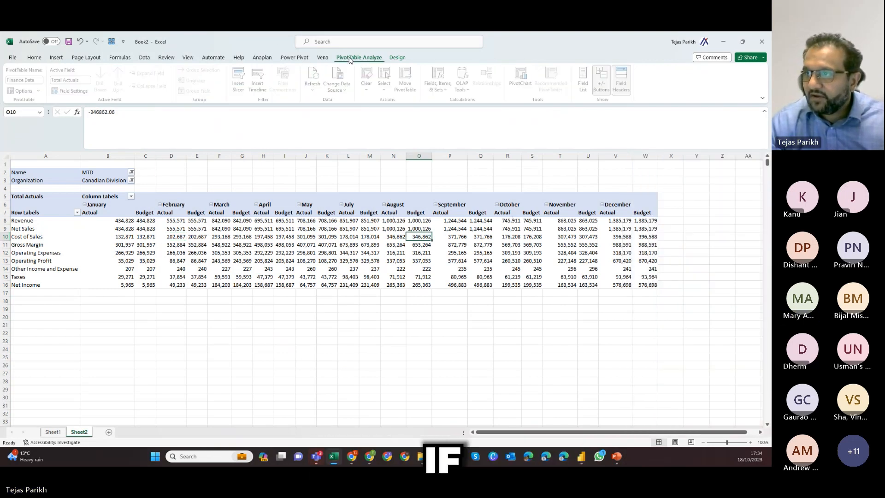
{"action": "left_click", "coordinate": [464, 86]}
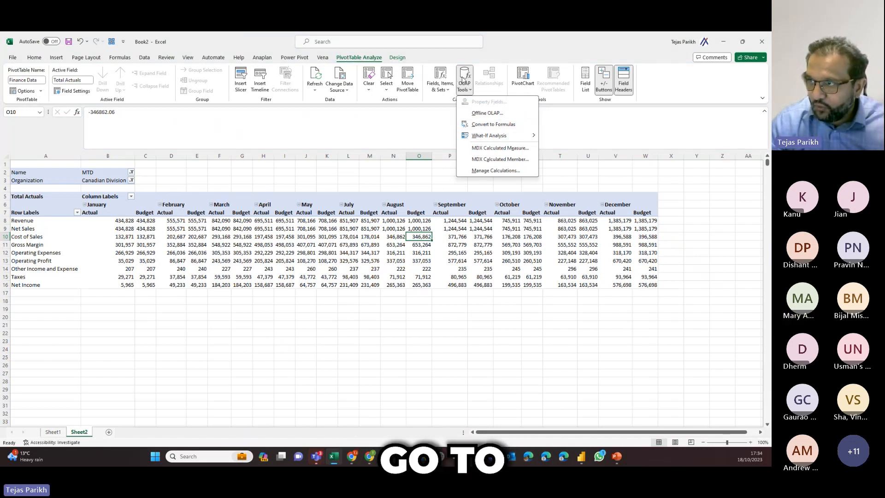
{"action": "left_click", "coordinate": [497, 126]}
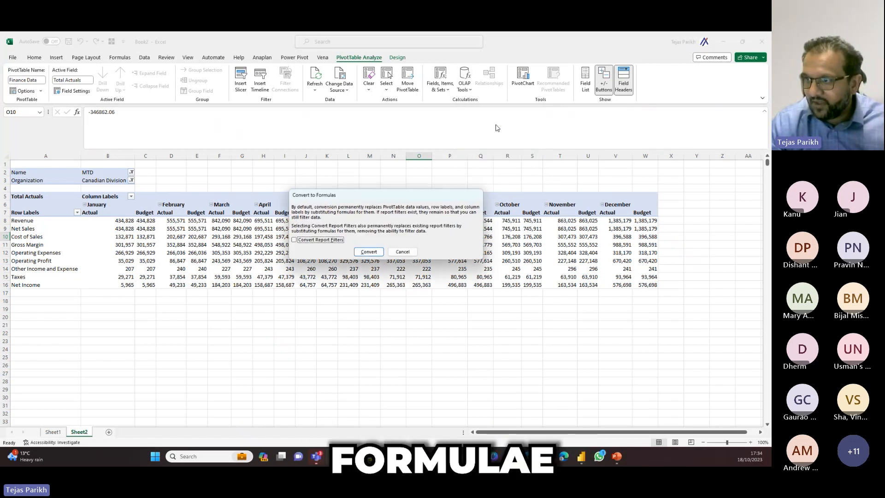
{"action": "left_click", "coordinate": [295, 240]}
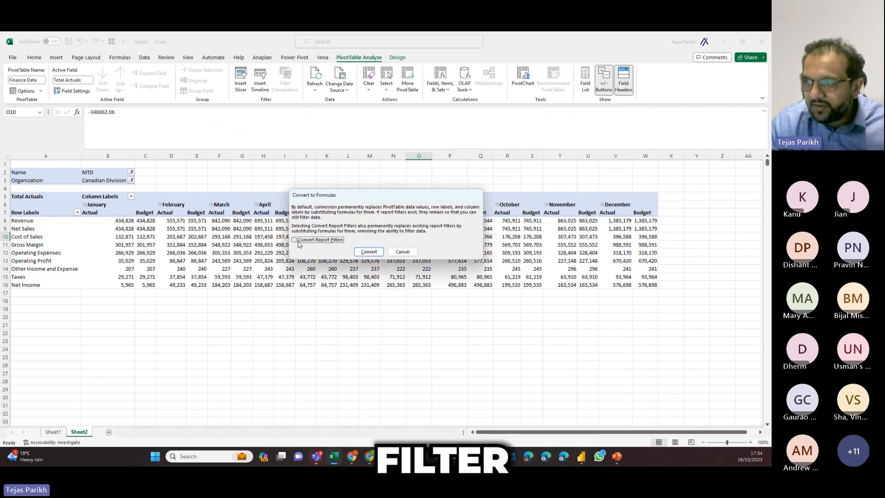
{"action": "left_click", "coordinate": [371, 252]}
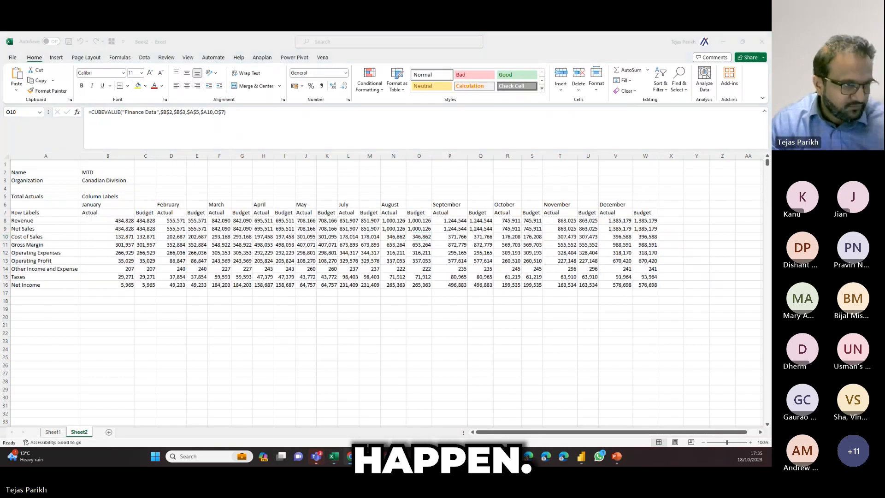
{"action": "left_click_drag", "start_coordinate": [145, 253], "coordinate": [171, 252]}
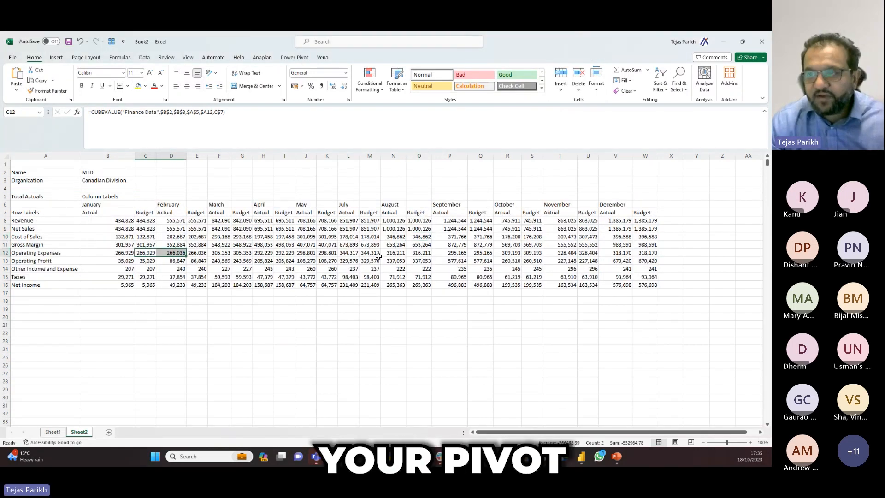
Insert a blank column before the April Actual column
{"action": "left_click", "coordinate": [262, 155]}
{"action": "right_click", "coordinate": [261, 155]}
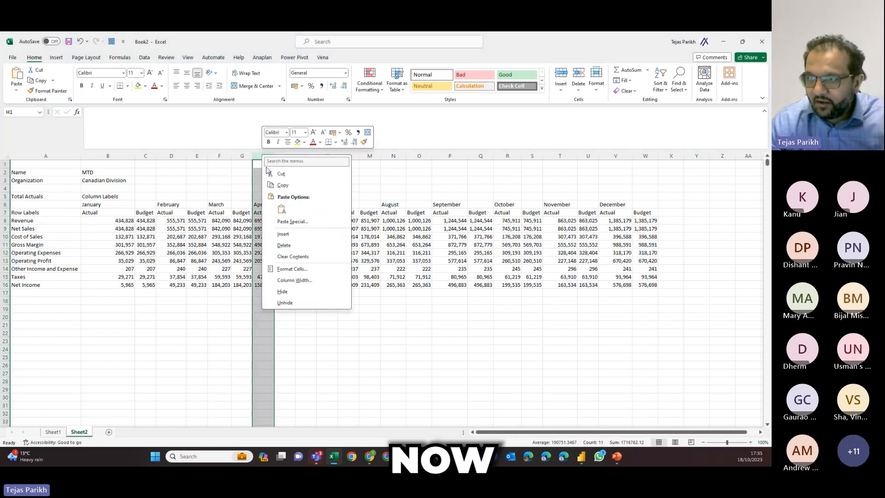
{"action": "left_click", "coordinate": [289, 234]}
Set the April heading's horizontal alignment to Center Across Selection over its Actual and Budget columns
{"action": "left_click", "coordinate": [285, 205]}
{"action": "mouse_move", "coordinate": [286, 206]}
{"action": "left_mouse_down"}
{"action": "mouse_move", "coordinate": [298, 208]}
{"action": "mouse_move", "coordinate": [288, 203]}
{"action": "left_mouse_up"}
{"action": "right_click", "coordinate": [289, 204]}
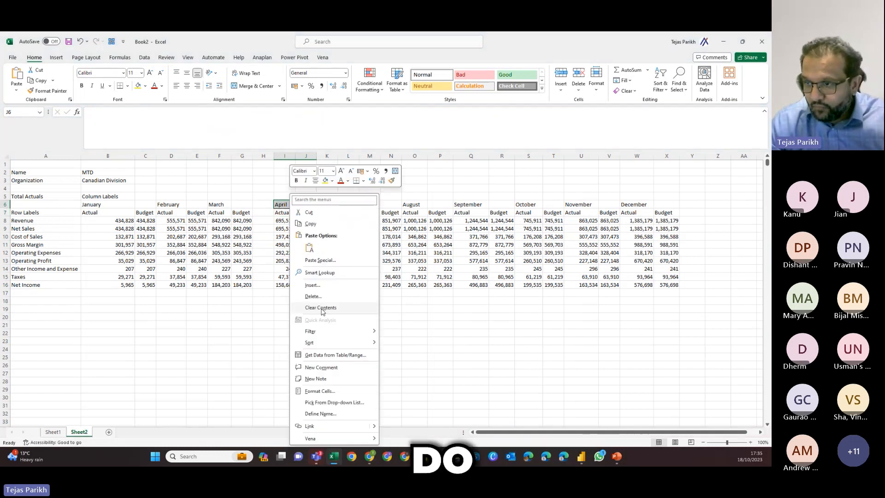
{"action": "left_click", "coordinate": [322, 389]}
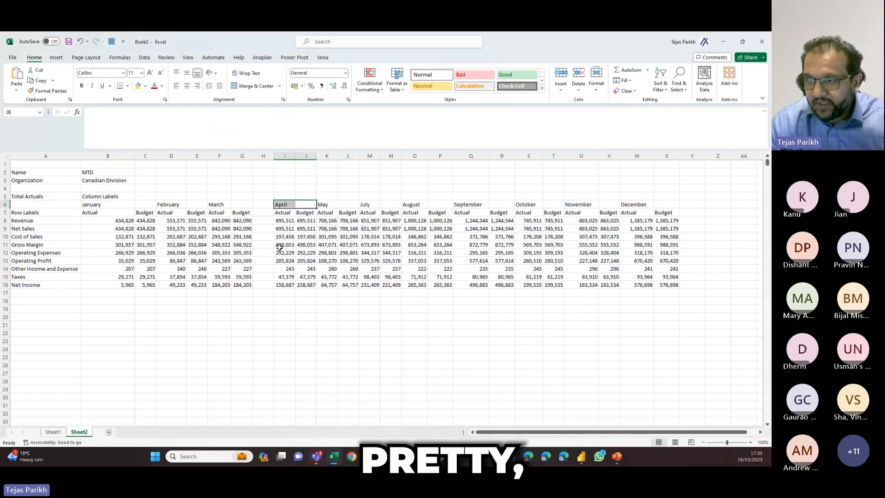
{"action": "left_click", "coordinate": [256, 270]}
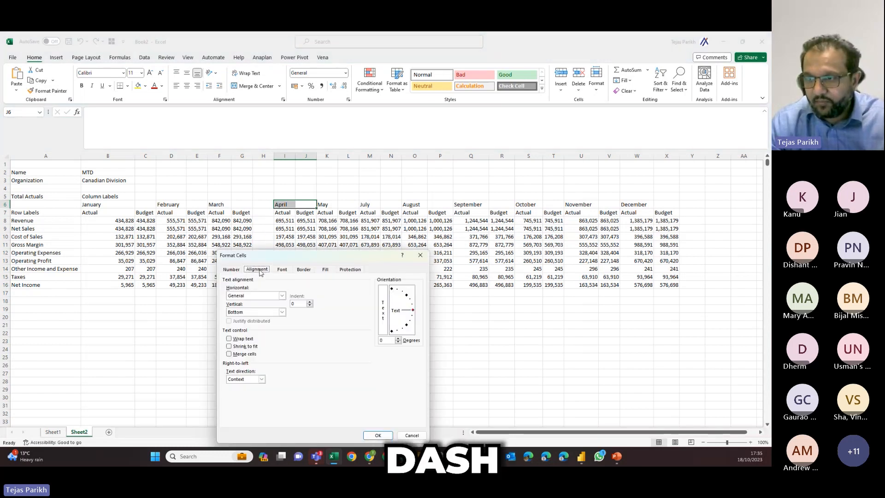
{"action": "left_click", "coordinate": [251, 297]}
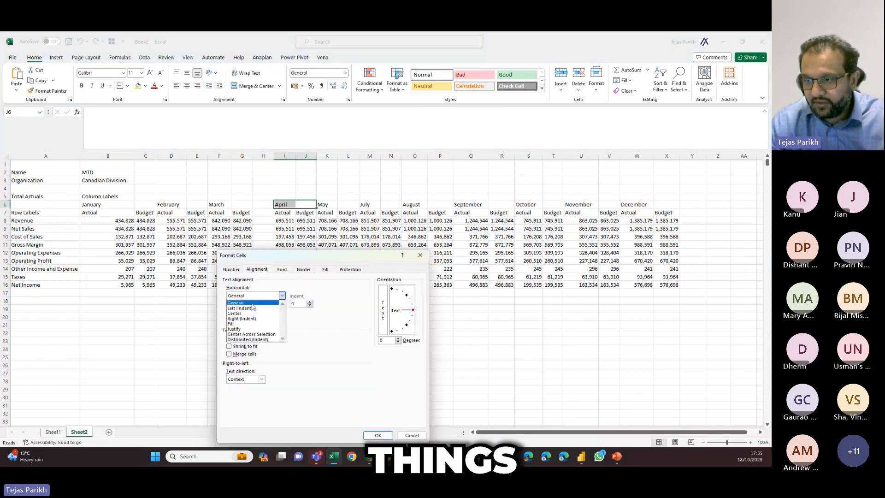
{"action": "left_click", "coordinate": [251, 335]}
{"action": "left_click", "coordinate": [378, 435]}
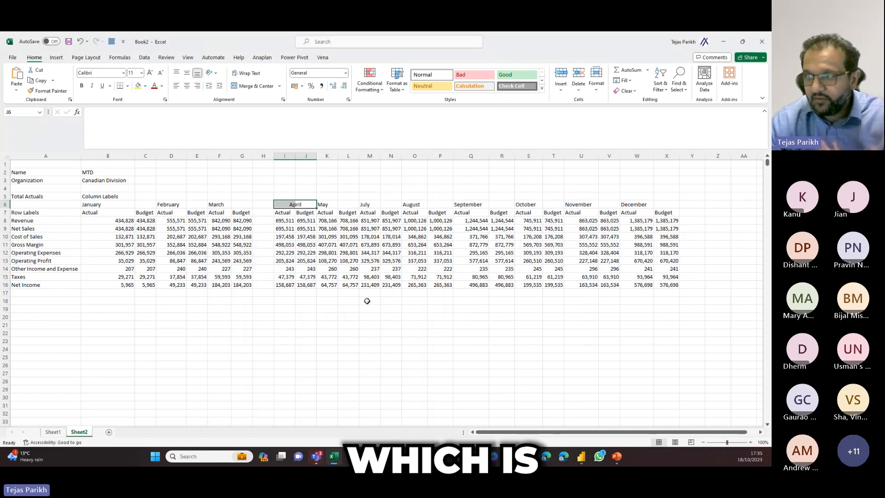
Narrow the blank column before April to a thin spacer and fill the April heading yellow
{"action": "left_click", "coordinate": [306, 213]}
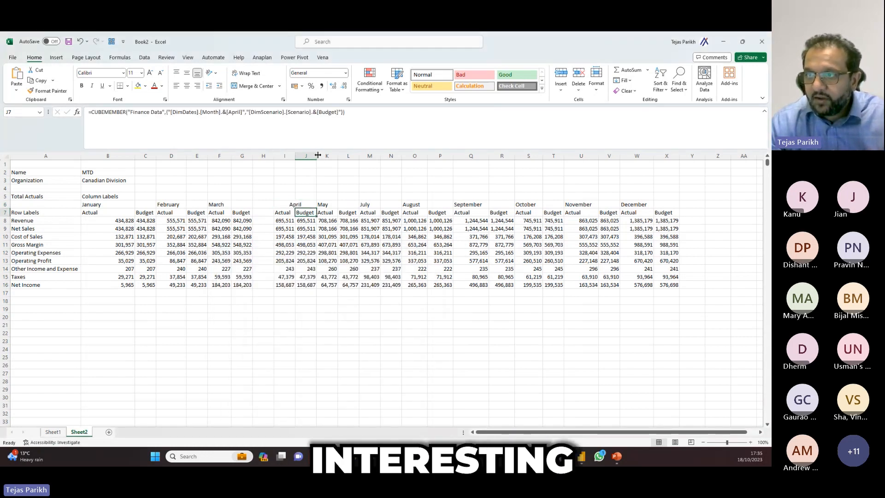
{"action": "left_click_drag", "start_coordinate": [275, 156], "coordinate": [257, 157]}
{"action": "left_click", "coordinate": [280, 204]}
{"action": "left_click", "coordinate": [280, 203]}
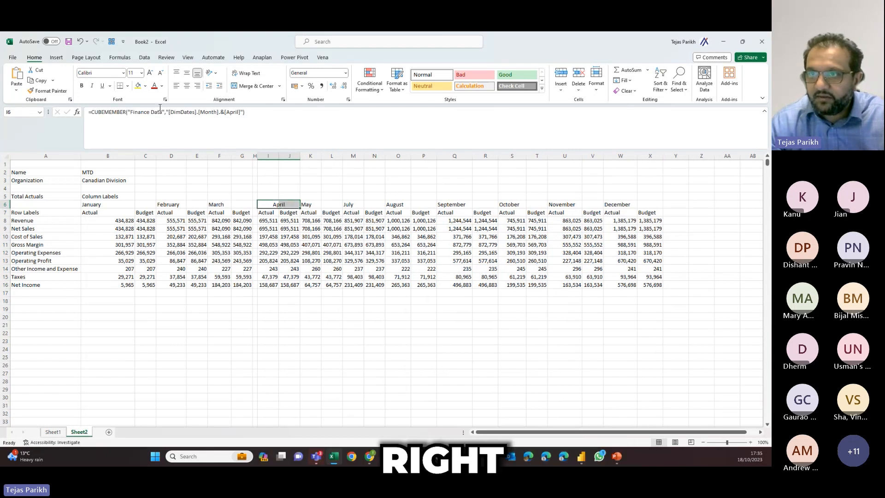
{"action": "left_click", "coordinate": [138, 86]}
{"action": "left_click", "coordinate": [287, 310]}
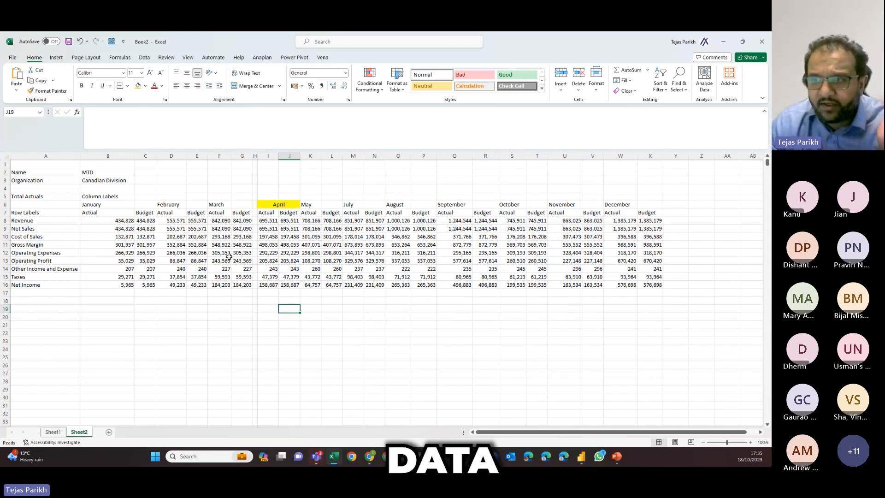
Examine the CUBEVALUE formula and its cell references in March's budget Gross Margin cell, leaving it unedited
{"action": "left_click", "coordinate": [243, 245]}
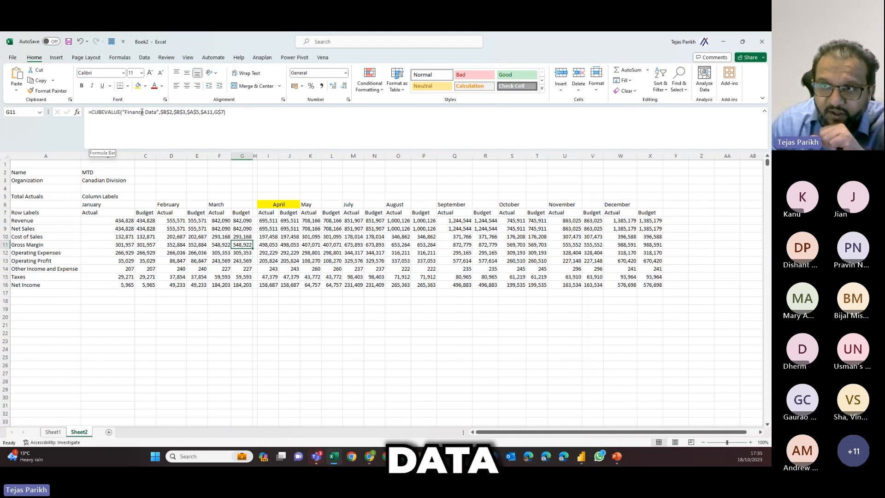
{"action": "key", "text": "F2"}
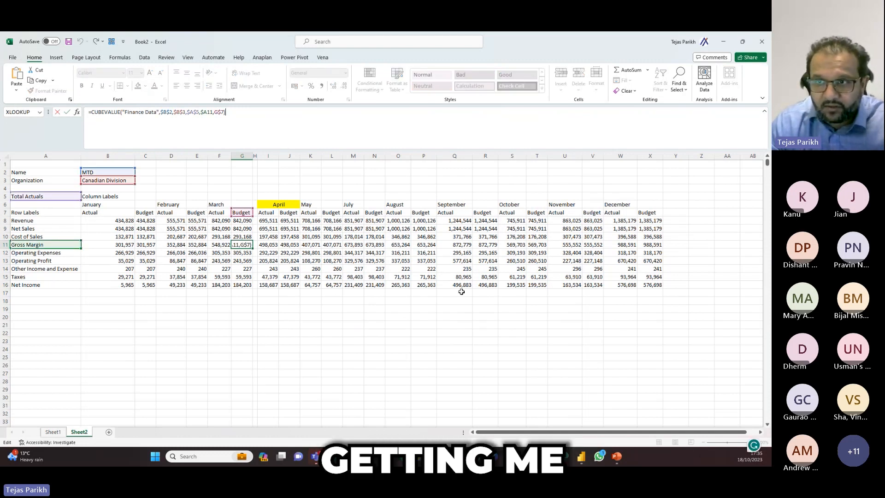
{"action": "key", "text": "Escape"}
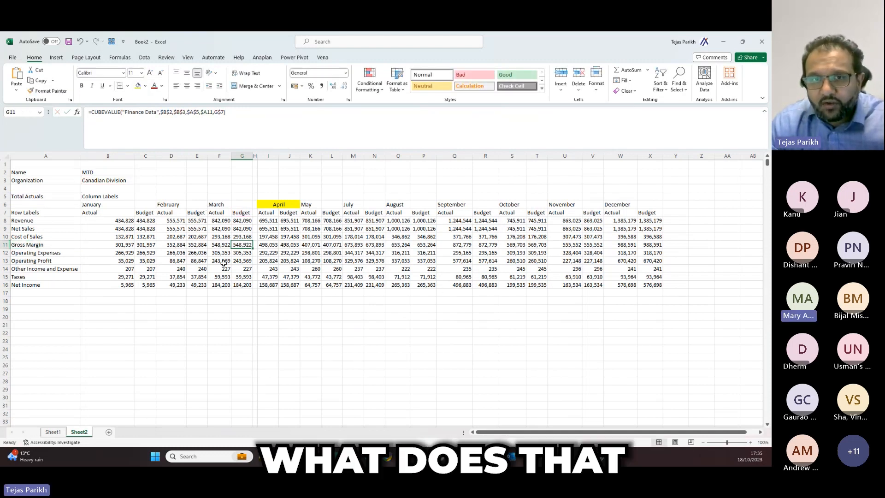
Copy Southwest Division from the Sheet1 organization list and paste it as a value into Sheet2's Organization cell B3
{"action": "left_click", "coordinate": [59, 431]}
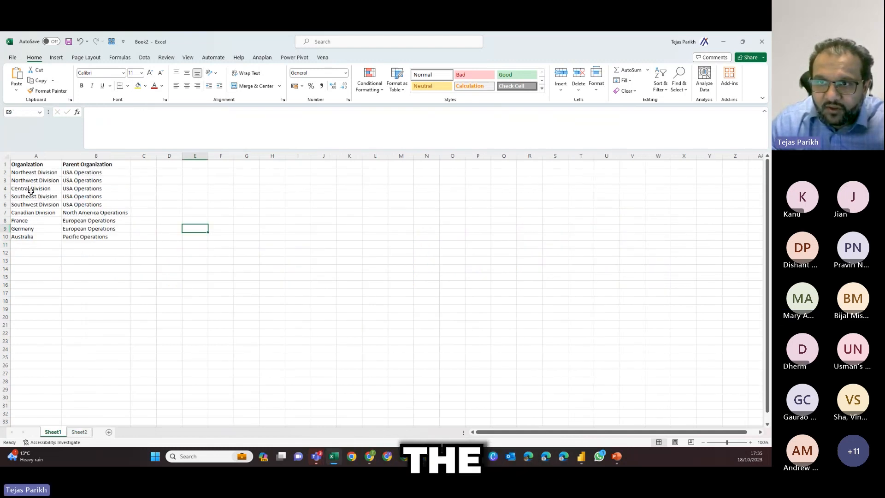
{"action": "left_click", "coordinate": [26, 214]}
{"action": "left_click", "coordinate": [29, 204]}
{"action": "key", "text": "ctrl+c"}
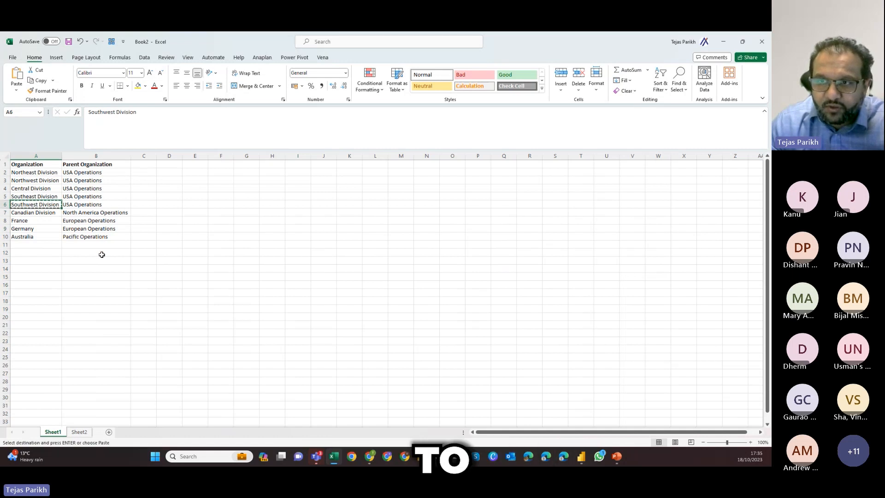
{"action": "left_click", "coordinate": [79, 432]}
{"action": "right_click", "coordinate": [103, 181]}
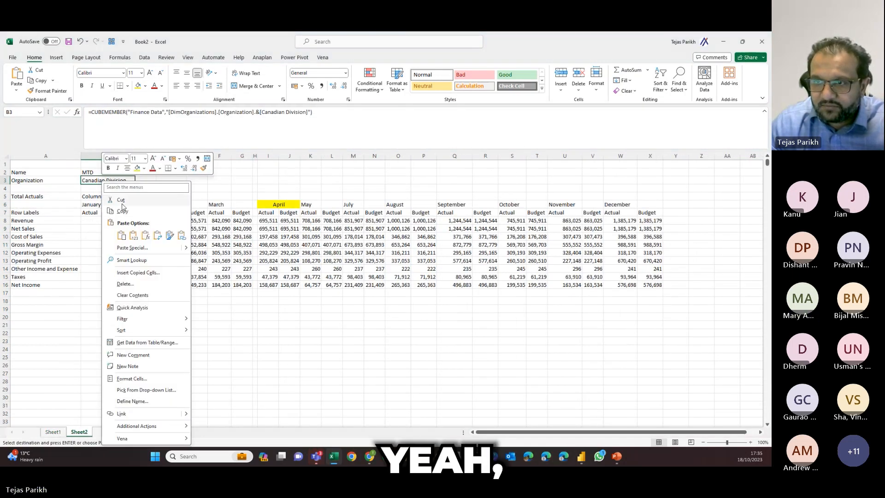
{"action": "left_click", "coordinate": [133, 235]}
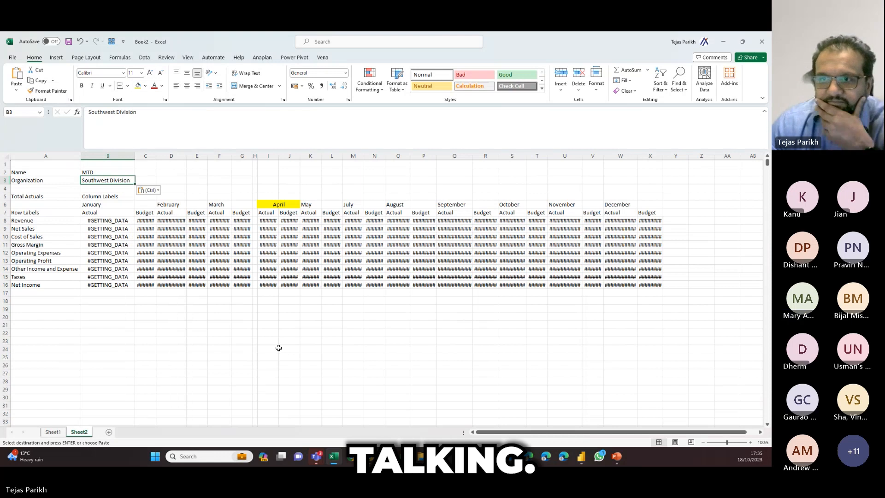
Check the workbook's Finance Data connection in Queries & Connections
{"action": "left_click", "coordinate": [220, 244]}
{"action": "left_click", "coordinate": [144, 57]}
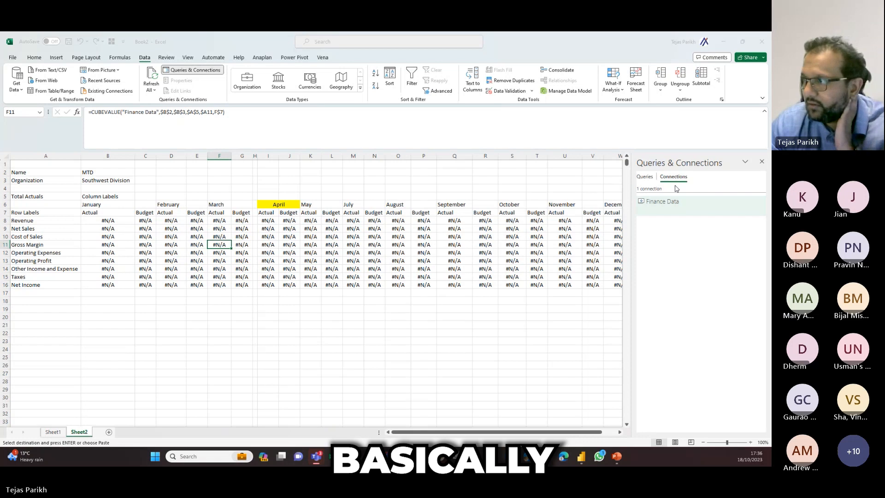
{"action": "left_click", "coordinate": [760, 201]}
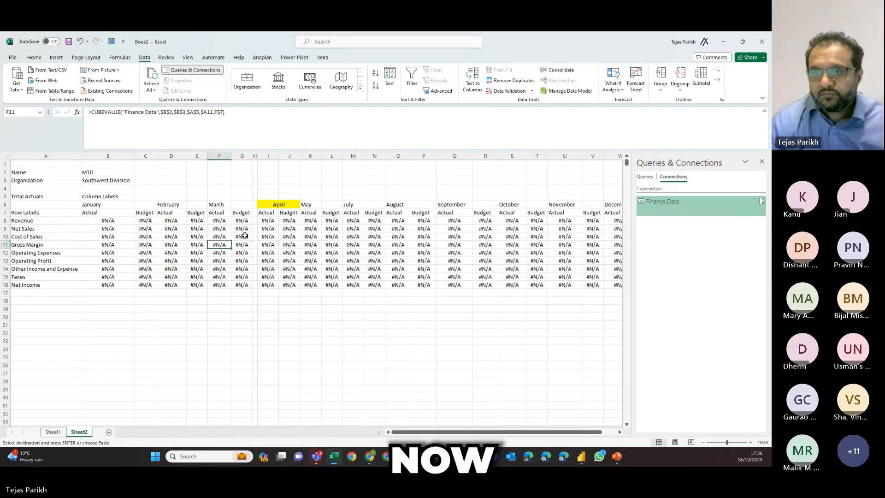
Clear Sheet2's Organization cell B3 and paste in Northeast Division copied from the Sheet1 organization list
{"action": "left_click", "coordinate": [107, 181]}
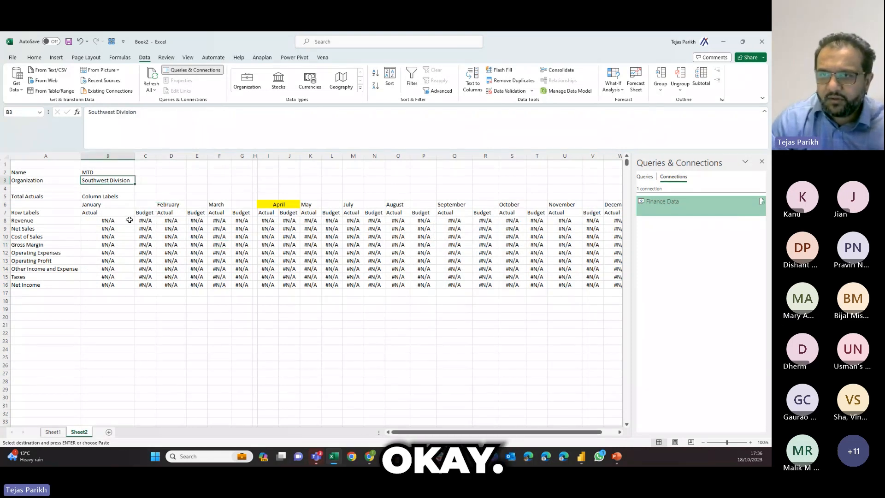
{"action": "key", "text": "Delete"}
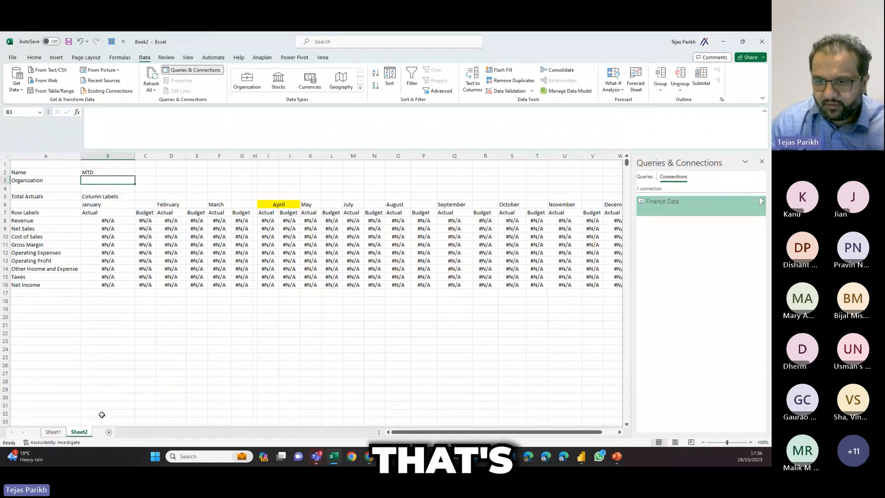
{"action": "left_click", "coordinate": [53, 431]}
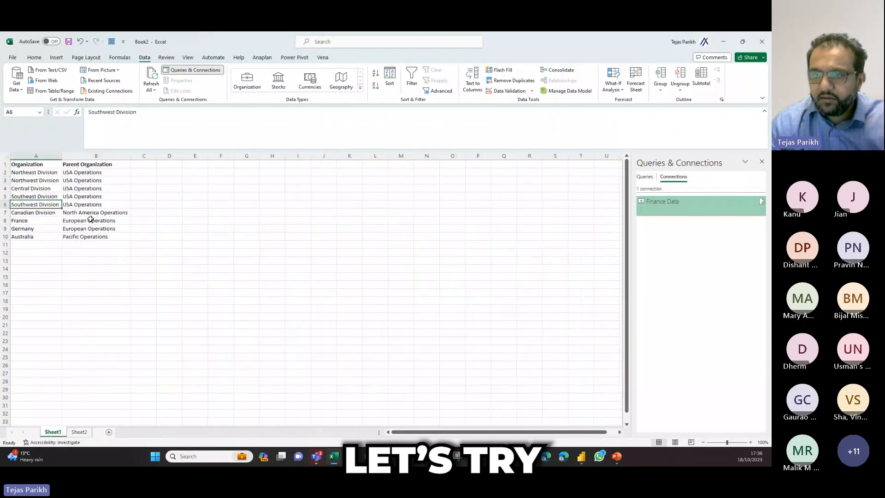
{"action": "left_click", "coordinate": [29, 188]}
{"action": "left_click", "coordinate": [32, 172]}
{"action": "key", "text": "ctrl+c"}
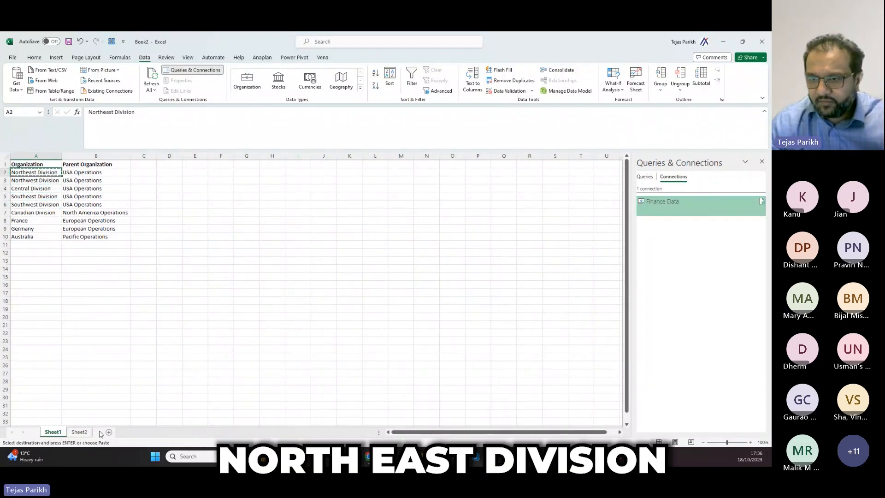
{"action": "left_click", "coordinate": [79, 431]}
{"action": "key", "text": "ctrl+v"}
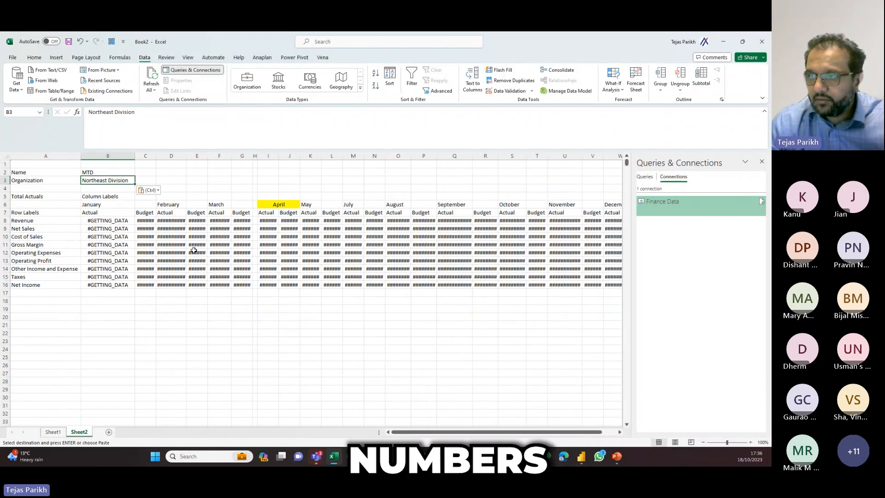
Copy Canadian Division from the Sheet1 organization list and paste it into Sheet2's Organization cell B3
{"action": "left_click", "coordinate": [53, 431]}
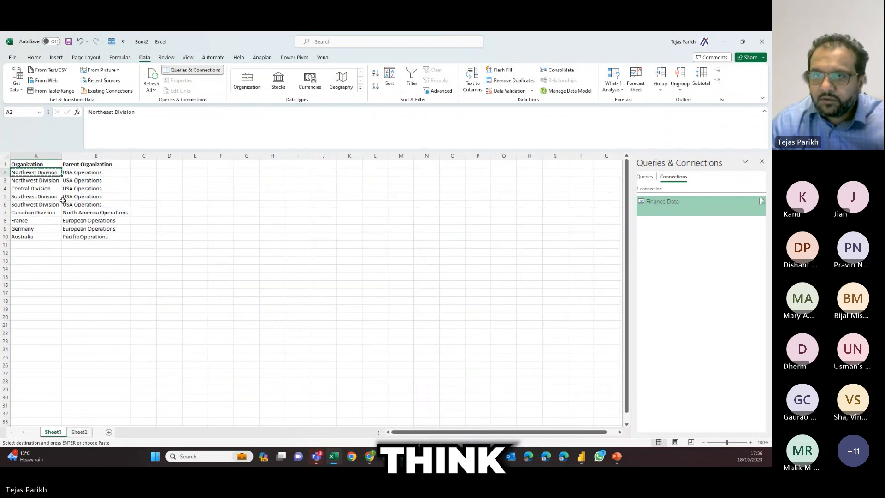
{"action": "left_click", "coordinate": [42, 213]}
{"action": "key", "text": "ctrl+c"}
{"action": "left_click", "coordinate": [80, 431]}
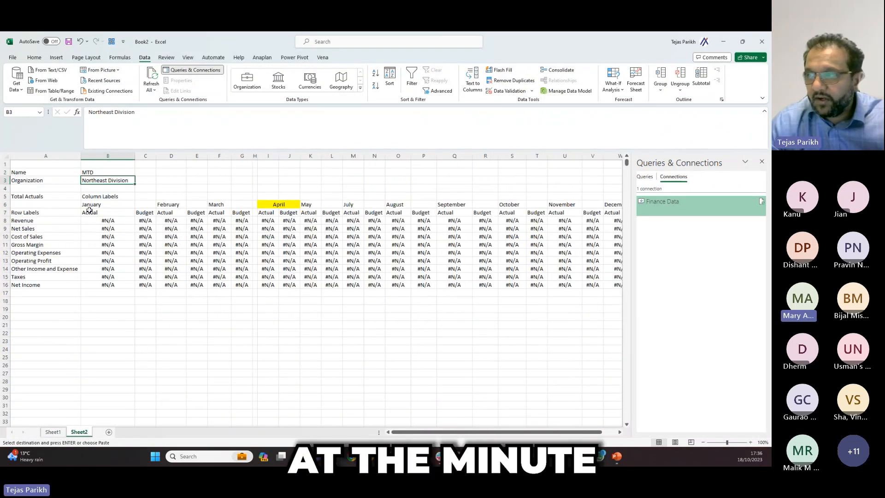
{"action": "key", "text": "ctrl+v"}
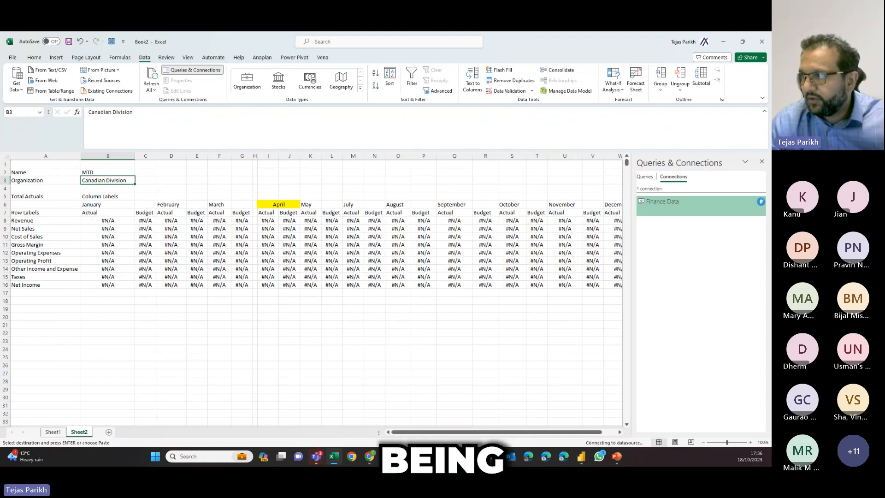
Refresh the Finance Data connection and refresh all of the workbook's data to reload the cube formulas
{"action": "left_click", "coordinate": [761, 202]}
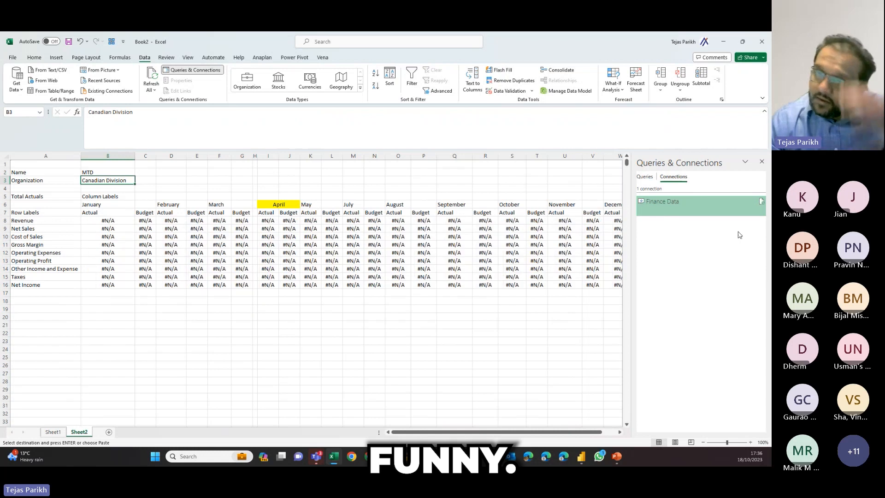
{"action": "left_click", "coordinate": [313, 276]}
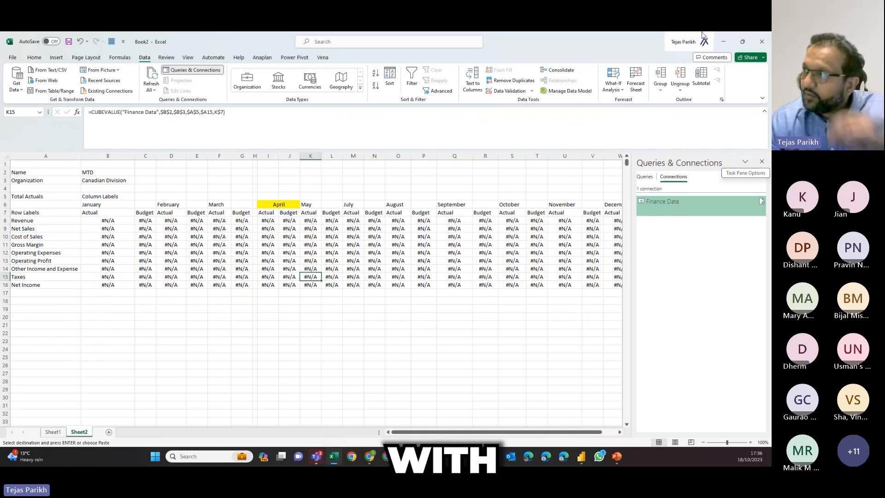
{"action": "left_click", "coordinate": [691, 42]}
{"action": "left_click", "coordinate": [691, 42]}
{"action": "left_click", "coordinate": [691, 42]}
{"action": "left_click", "coordinate": [502, 256]}
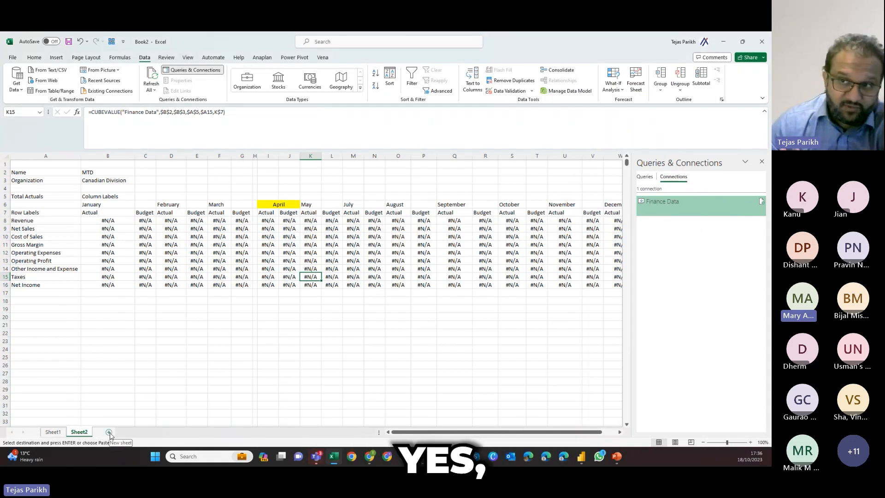
{"action": "left_click", "coordinate": [126, 244]}
{"action": "left_click", "coordinate": [159, 86]}
{"action": "left_click", "coordinate": [158, 104]}
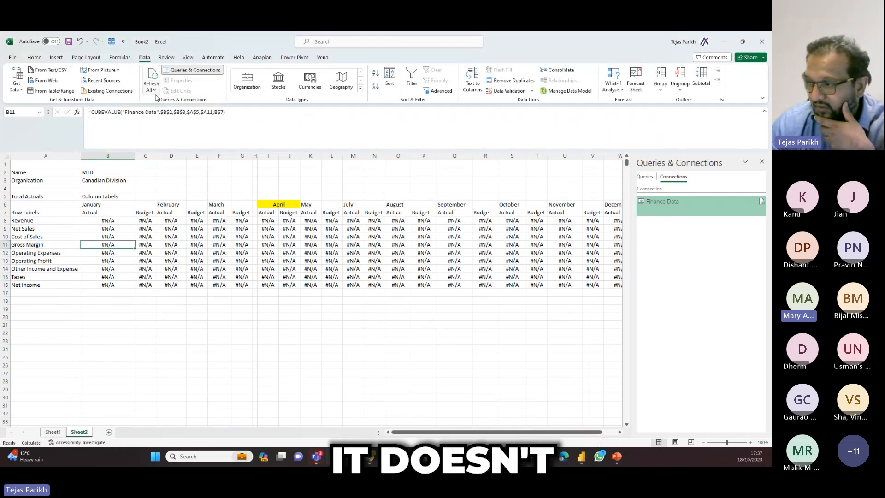
Check the workbook's calculation mode and recalculate Sheet2
{"action": "left_click", "coordinate": [120, 58]}
{"action": "left_click", "coordinate": [469, 92]}
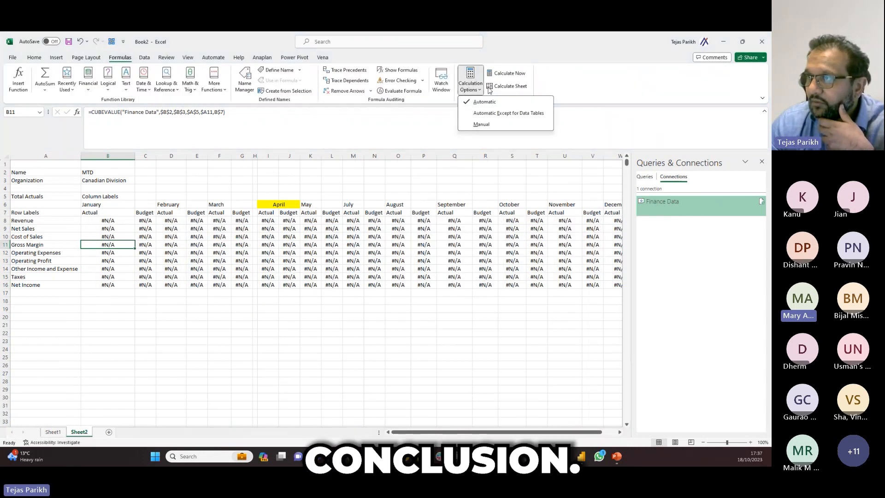
{"action": "left_click", "coordinate": [502, 87]}
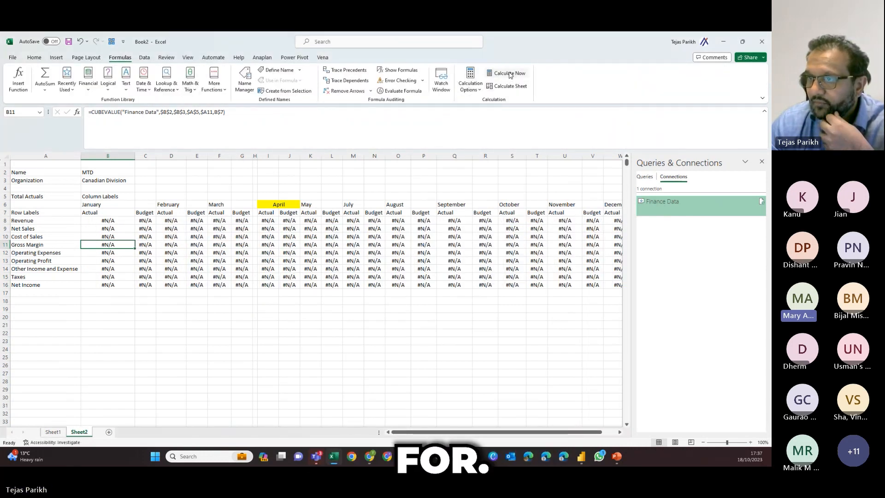
{"action": "left_click", "coordinate": [290, 229]}
{"action": "left_click", "coordinate": [165, 236]}
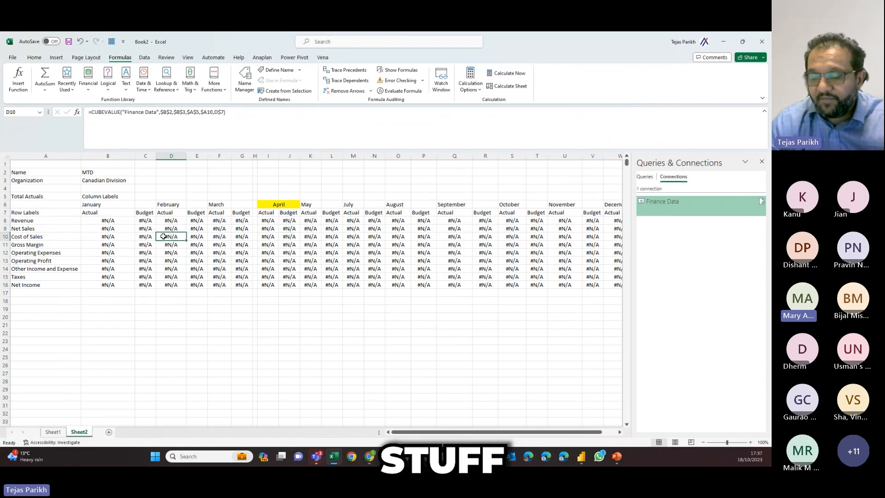
Examine the CUBEVALUE references in January's actual Revenue cell, the CUBEMEMBER formula in its Actual heading and February's actual Revenue formula
{"action": "left_click", "coordinate": [99, 219]}
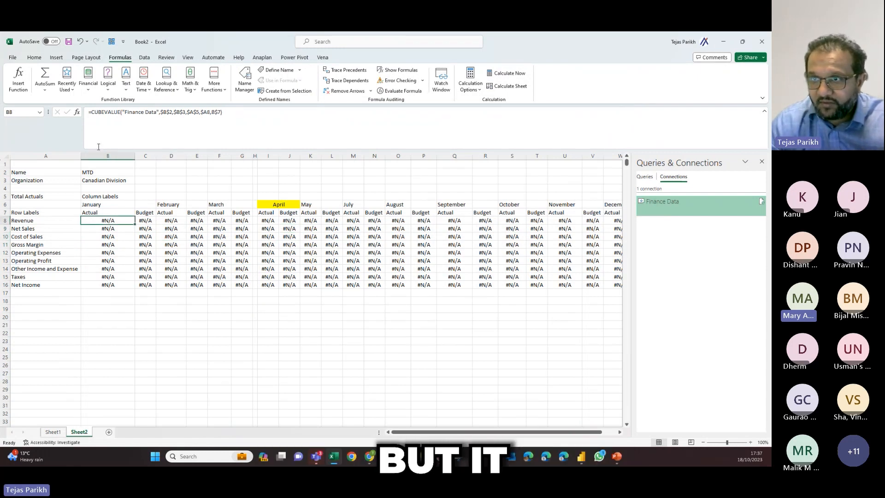
{"action": "key", "text": "F2"}
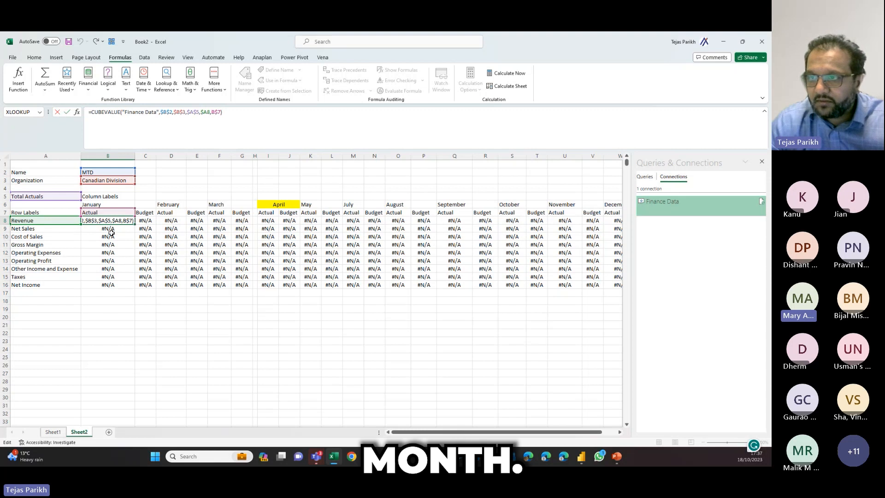
{"action": "key", "text": "Escape"}
{"action": "left_click", "coordinate": [98, 212]}
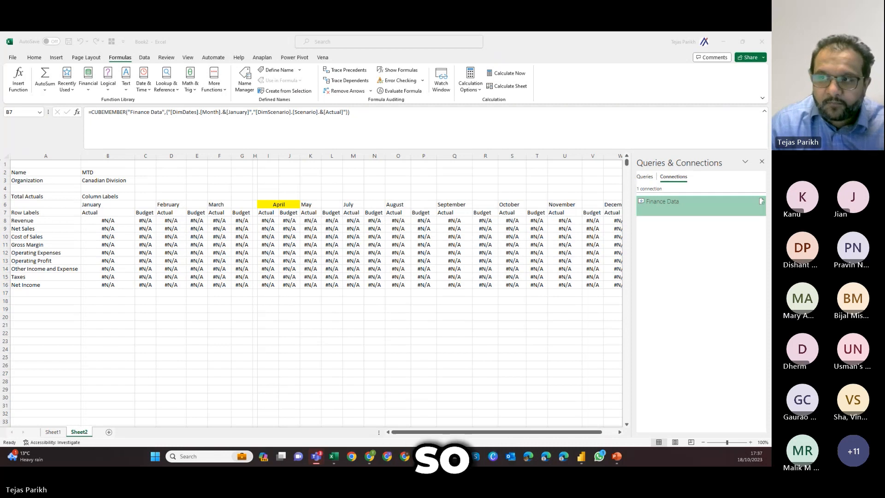
{"action": "left_click", "coordinate": [169, 221]}
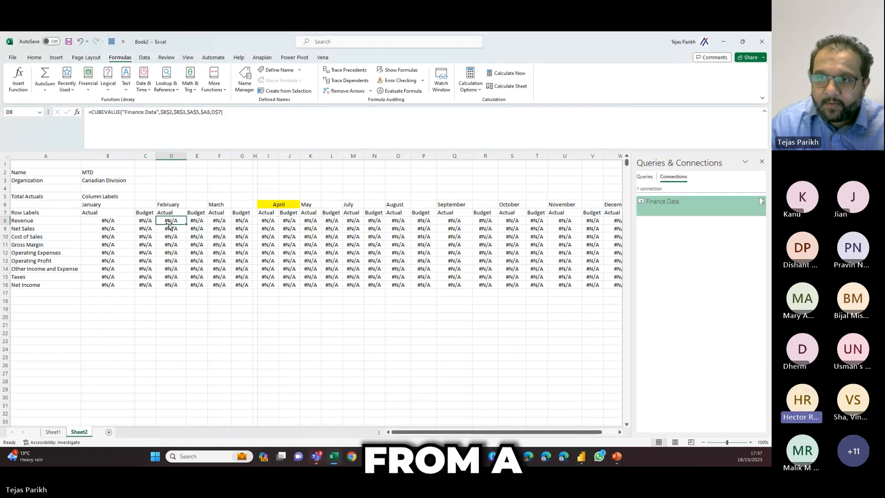
Undo all actions on Sheet2 back through the conversion to formulas and the pivot change just before it
{"action": "left_click", "coordinate": [87, 42]}
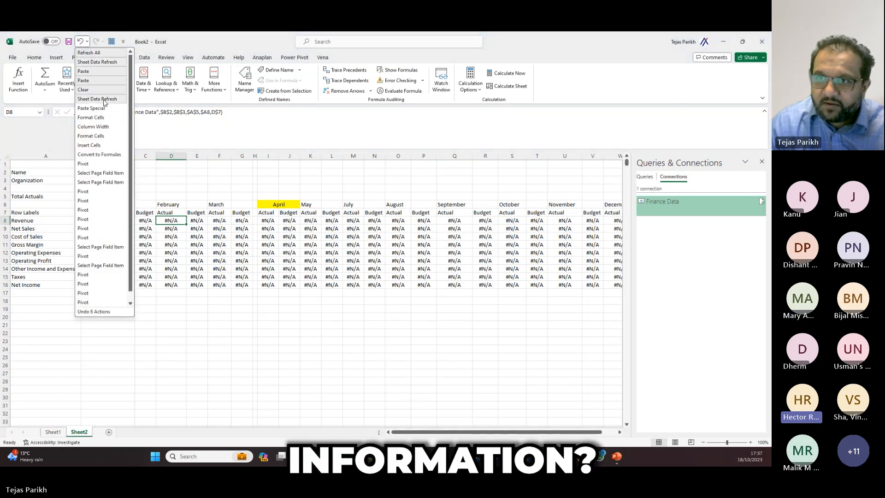
{"action": "left_click", "coordinate": [100, 163]}
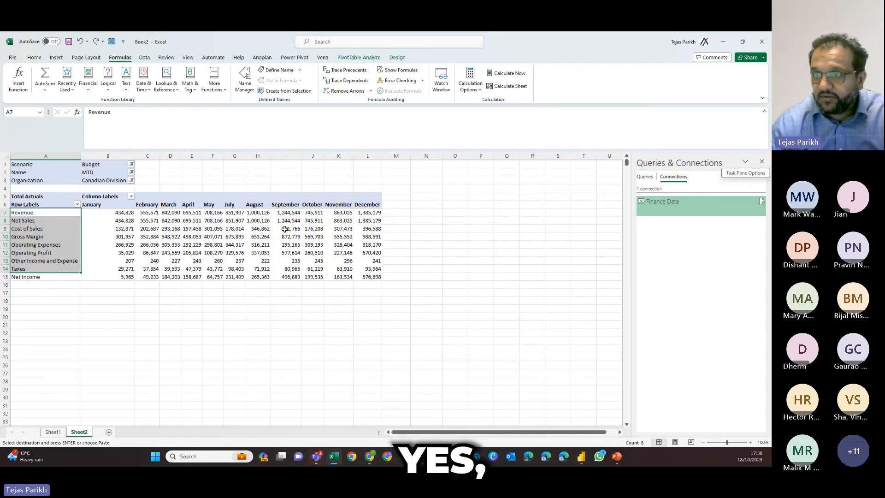
{"action": "left_click", "coordinate": [258, 228]}
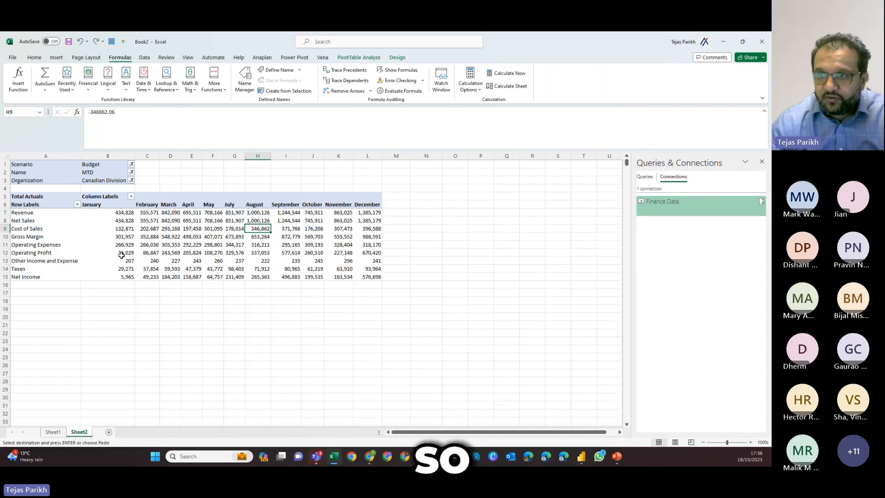
{"action": "left_click", "coordinate": [159, 237]}
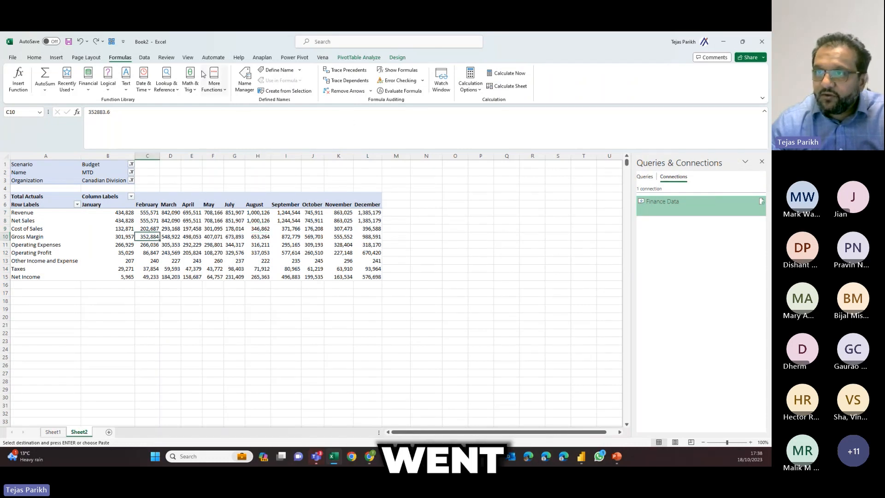
Convert the Finance Data PivotTable to cube formulas with OLAP Tools, leaving the report filters unconverted
{"action": "left_click", "coordinate": [346, 59]}
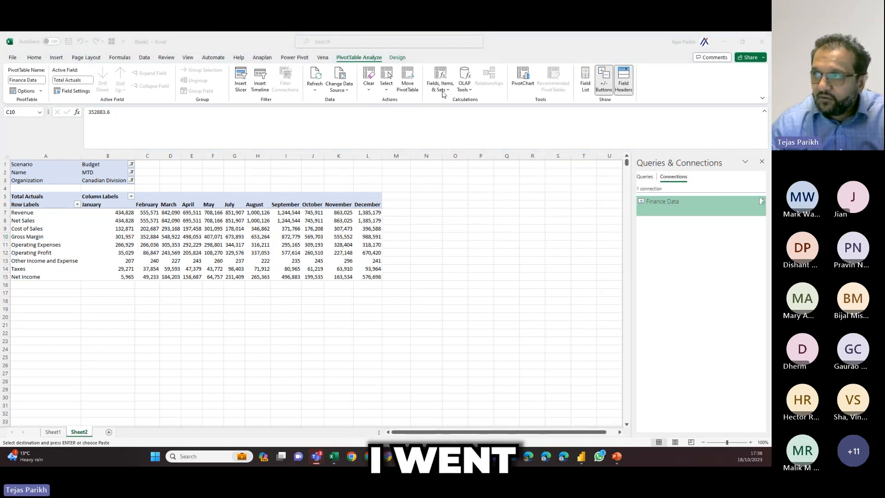
{"action": "left_click", "coordinate": [469, 89]}
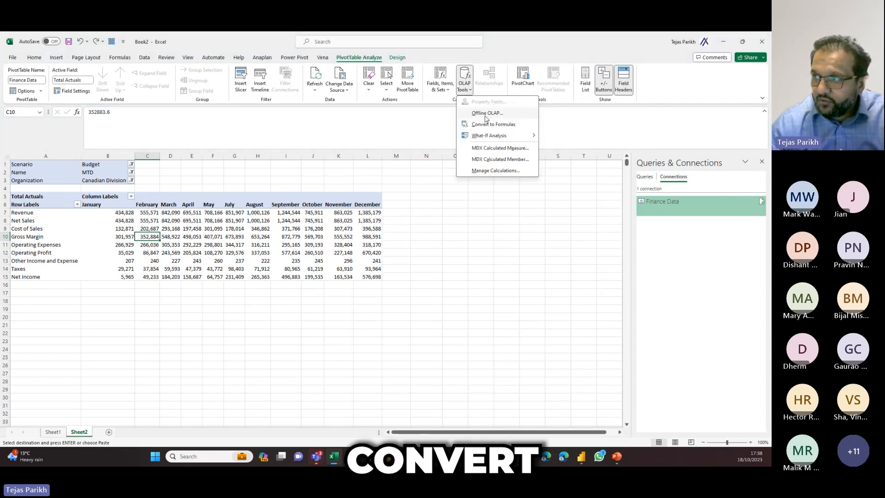
{"action": "left_click", "coordinate": [486, 127]}
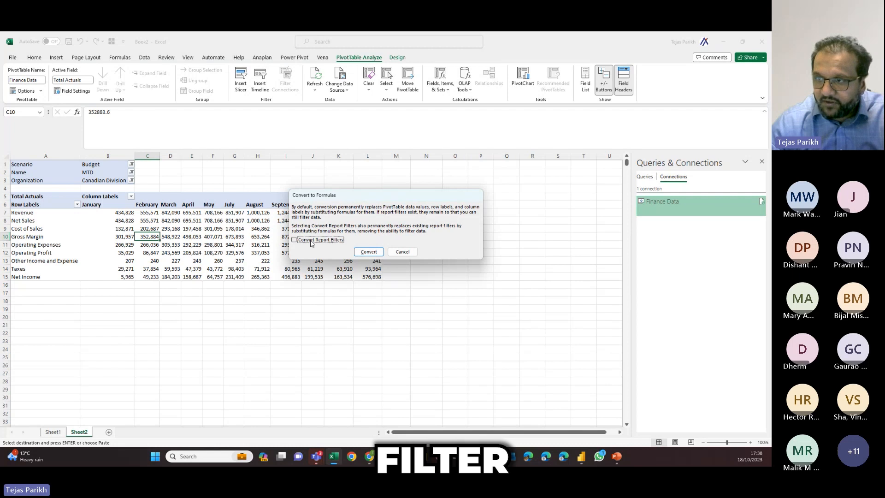
{"action": "left_click", "coordinate": [367, 251]}
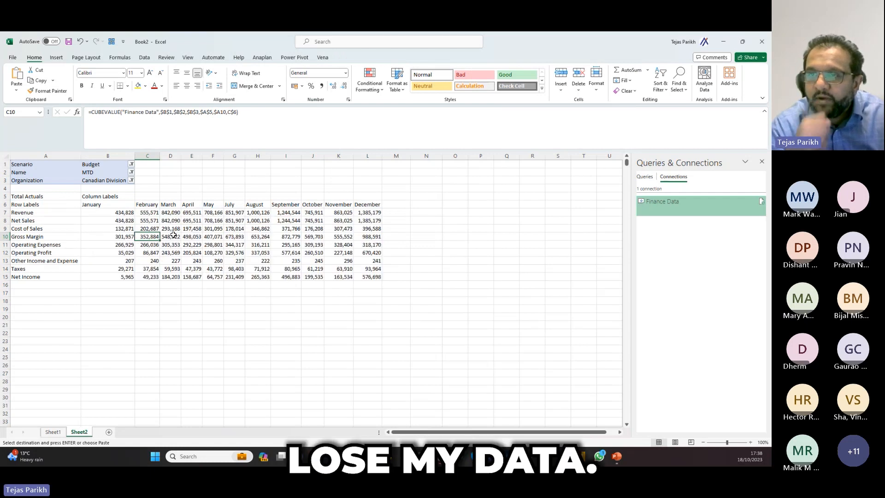
Set the Organization report filter to Northeast Division and autofit column B to its contents
{"action": "left_click", "coordinate": [131, 180]}
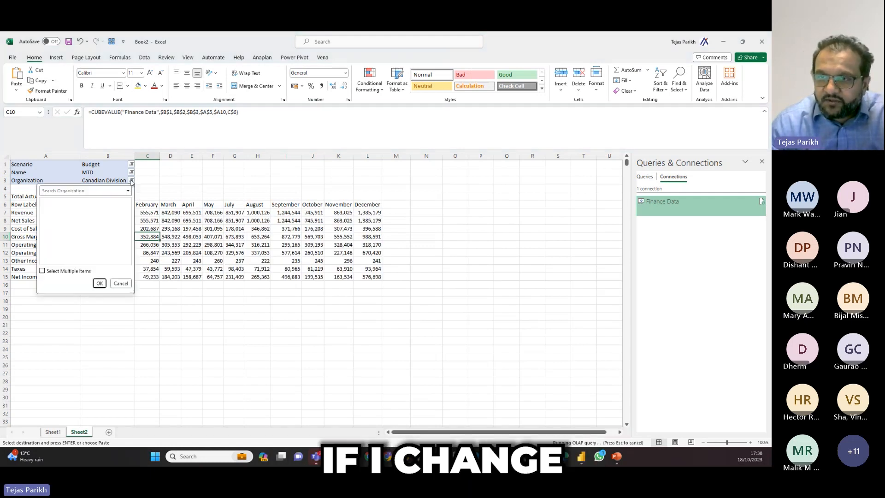
{"action": "left_click", "coordinate": [71, 209]}
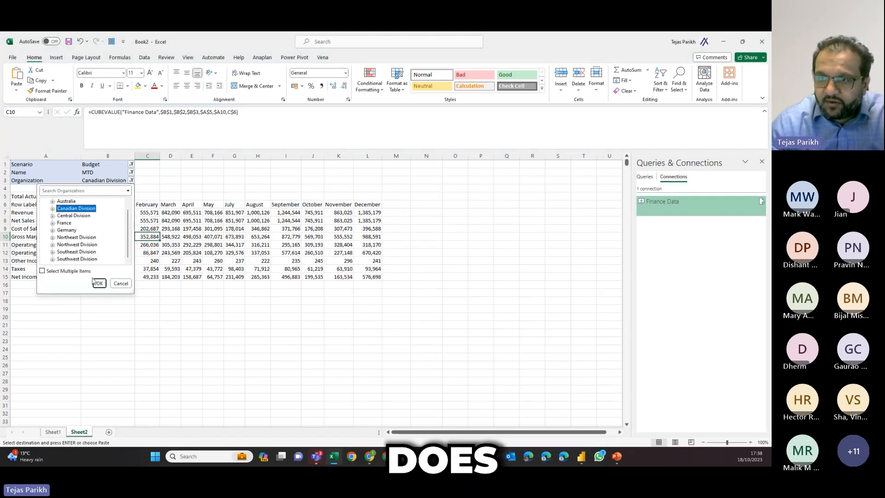
{"action": "left_click", "coordinate": [77, 237]}
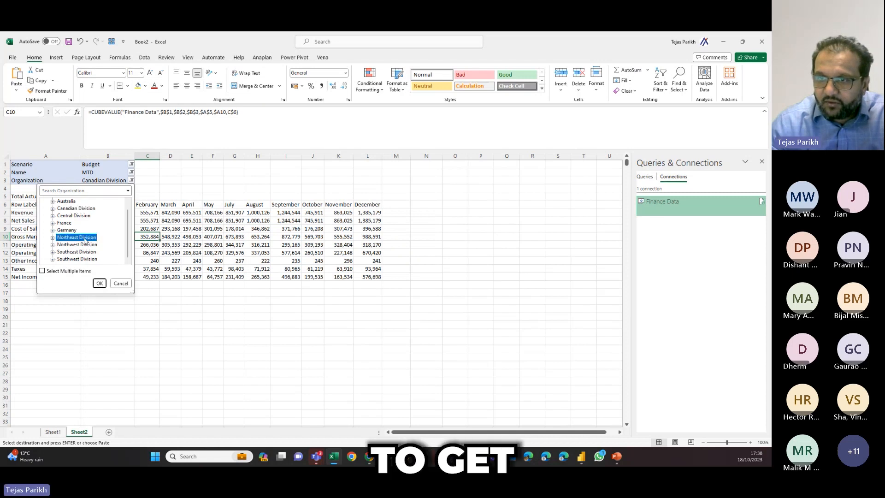
{"action": "left_click", "coordinate": [99, 283]}
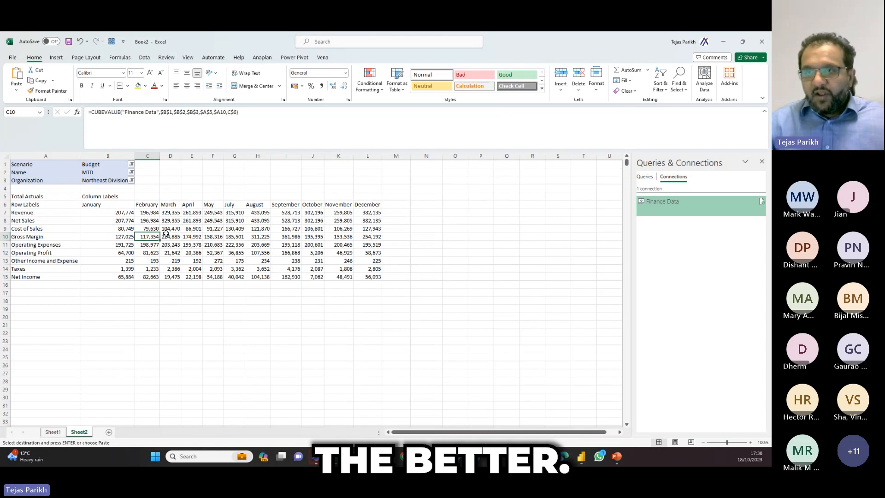
{"action": "double_click", "coordinate": [136, 156]}
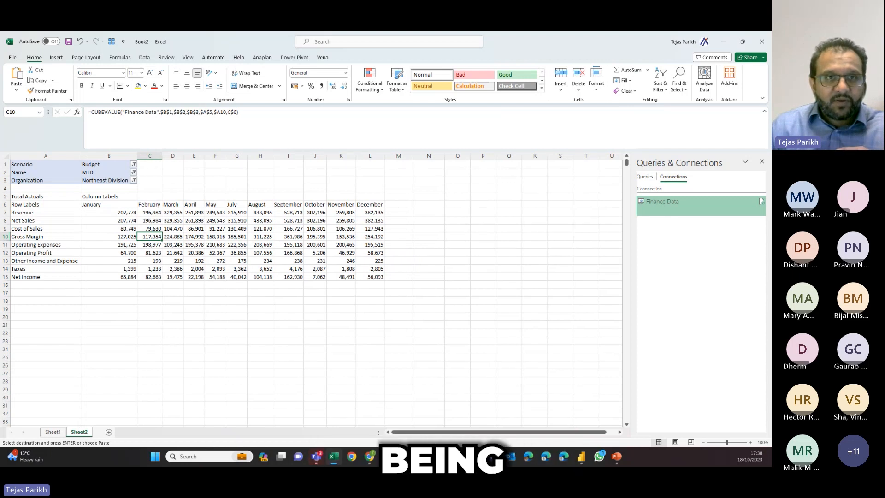
{"action": "left_click", "coordinate": [166, 225]}
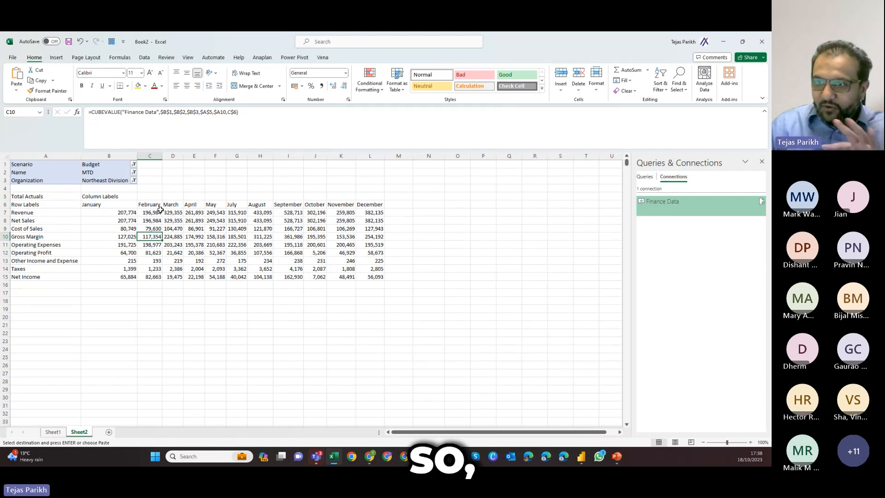
{"action": "left_click", "coordinate": [134, 172]}
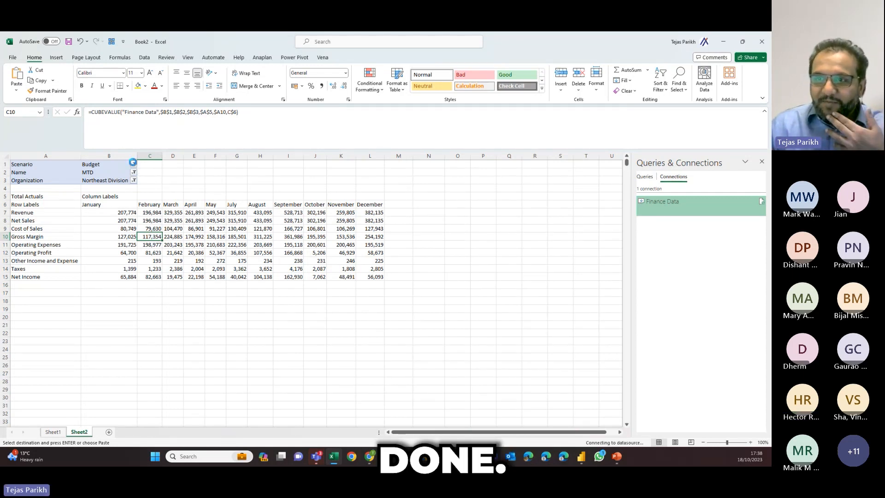
{"action": "left_click", "coordinate": [186, 212]}
{"action": "left_click", "coordinate": [199, 155]}
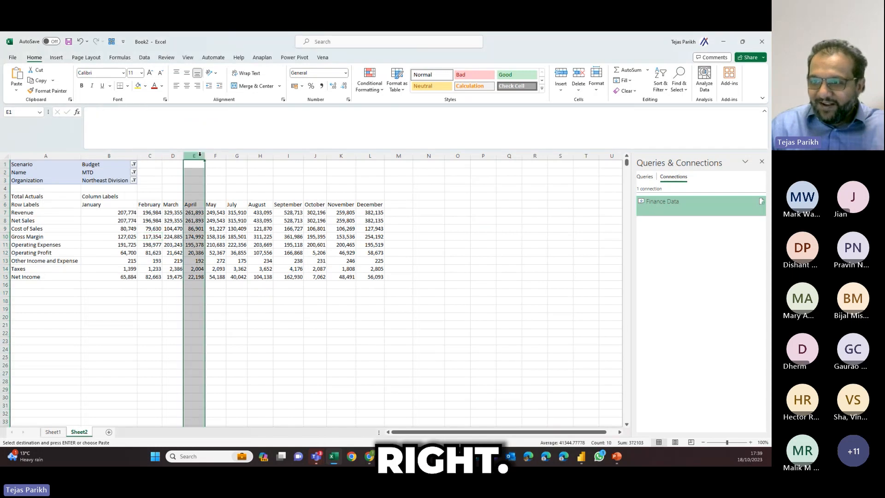
{"action": "right_click", "coordinate": [203, 174]}
{"action": "left_click", "coordinate": [214, 229]}
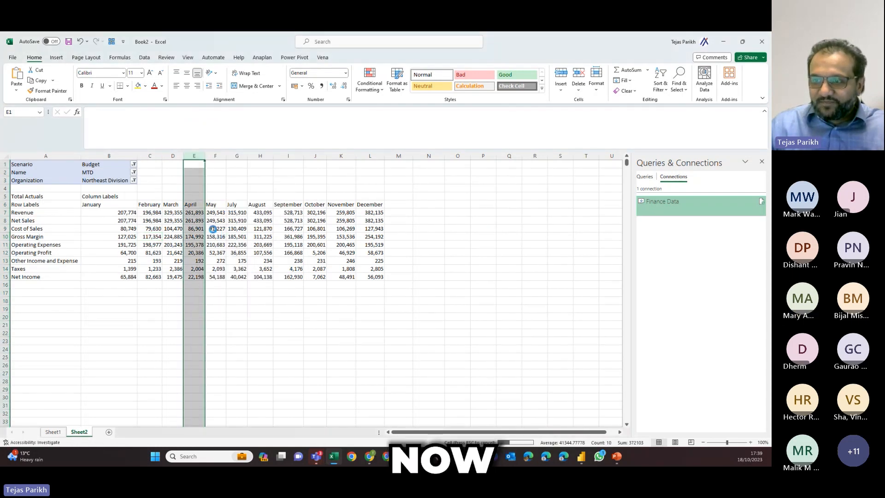
{"action": "key", "text": "ctrl+z"}
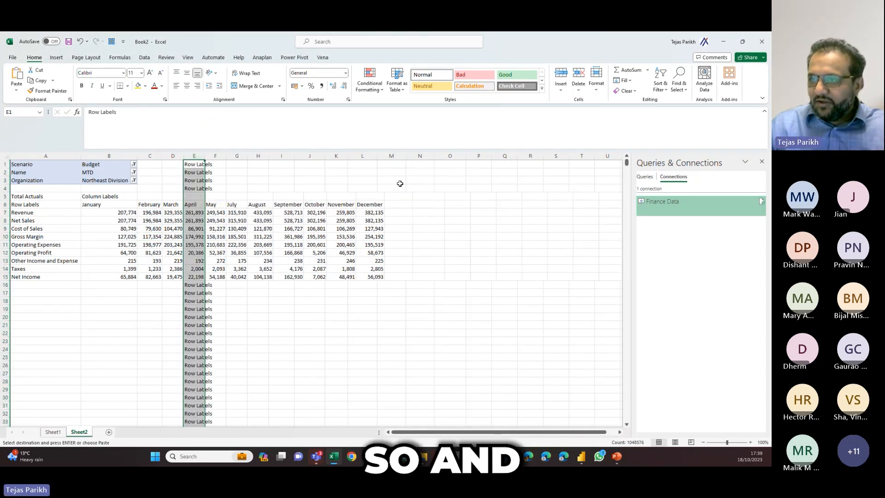
Copy empty column M and insert it as a blank column between March and April
{"action": "left_click", "coordinate": [400, 157]}
{"action": "key", "text": "ctrl+c"}
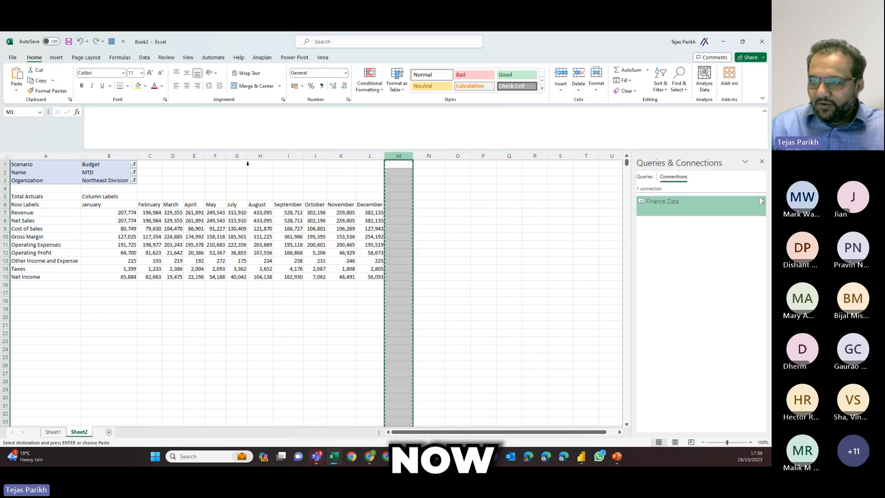
{"action": "left_click", "coordinate": [193, 156]}
{"action": "right_click", "coordinate": [206, 186]}
{"action": "left_click", "coordinate": [214, 229]}
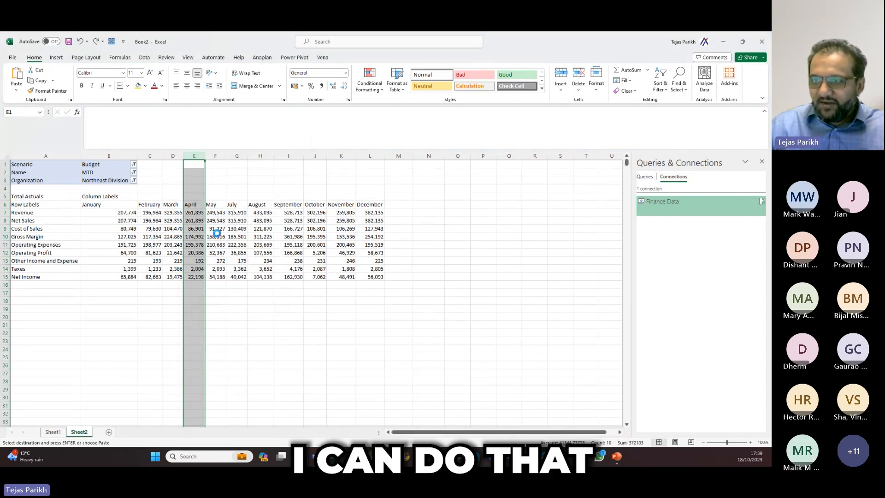
Select the January to December figures on Sheet2 and set the Scenario report filter to Actual
{"action": "left_click", "coordinate": [108, 204]}
{"action": "left_click_drag", "start_coordinate": [109, 204], "coordinate": [408, 277]}
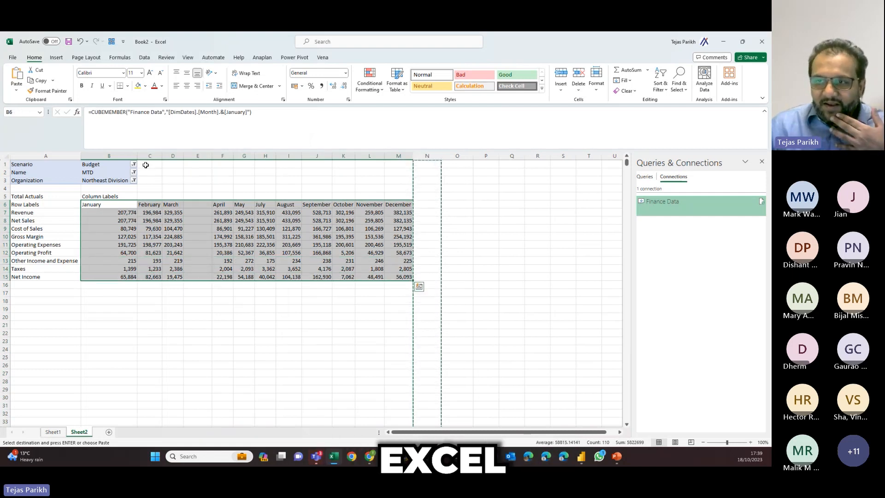
{"action": "left_click", "coordinate": [133, 164]}
{"action": "left_click", "coordinate": [67, 200]}
{"action": "left_click", "coordinate": [102, 267]}
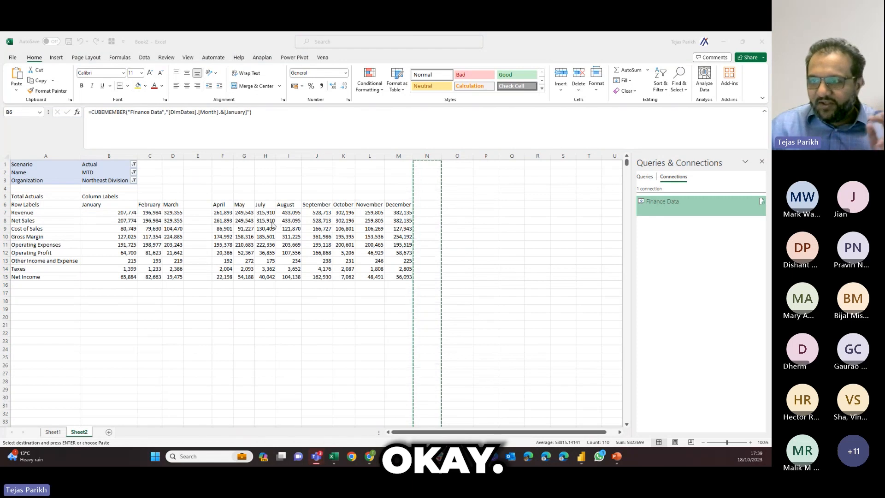
{"action": "left_click", "coordinate": [328, 218]}
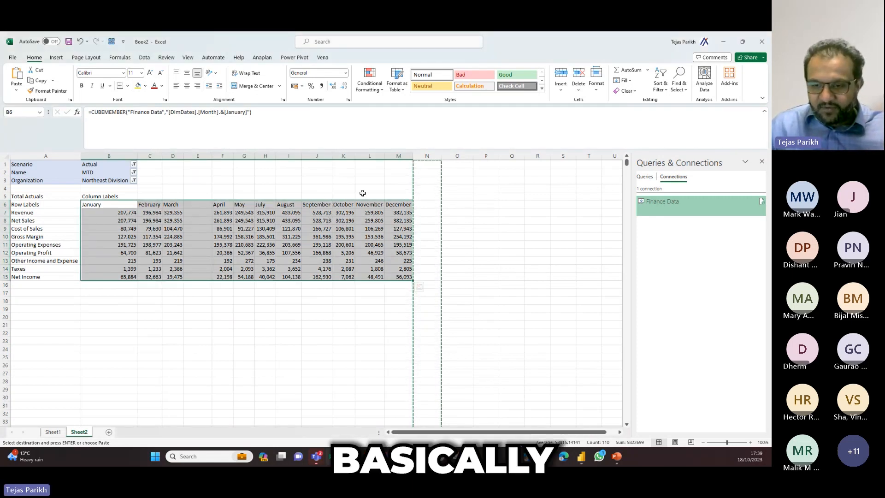
{"action": "left_click", "coordinate": [317, 300]}
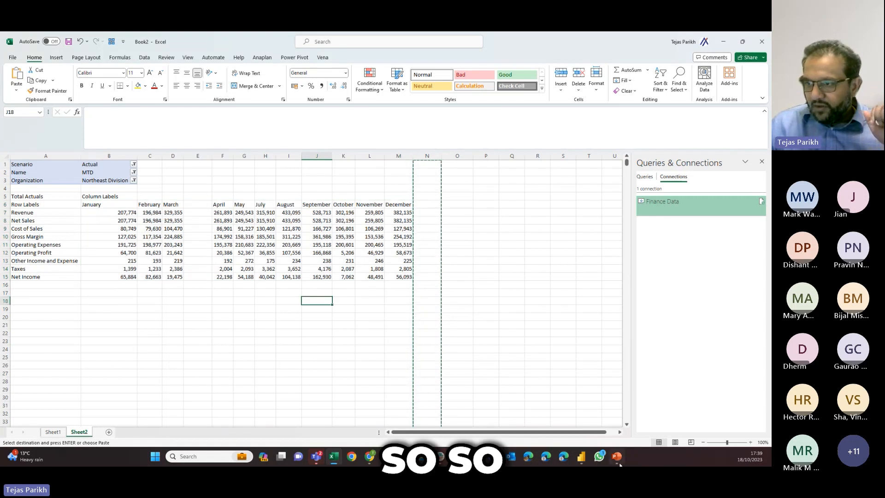
{"action": "mouse_move", "coordinate": [617, 464]}
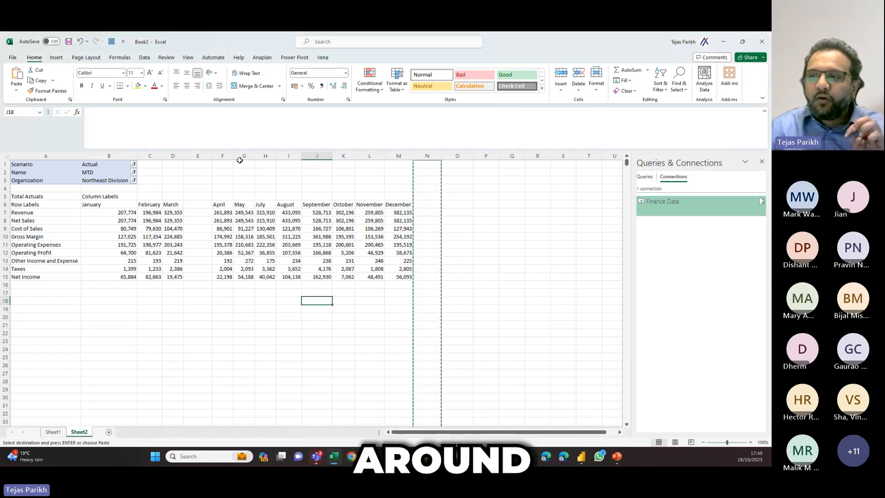
Insert a blank column between April and May and narrow the blank spacer columns E and G
{"action": "left_click", "coordinate": [241, 156]}
{"action": "right_click", "coordinate": [241, 157]}
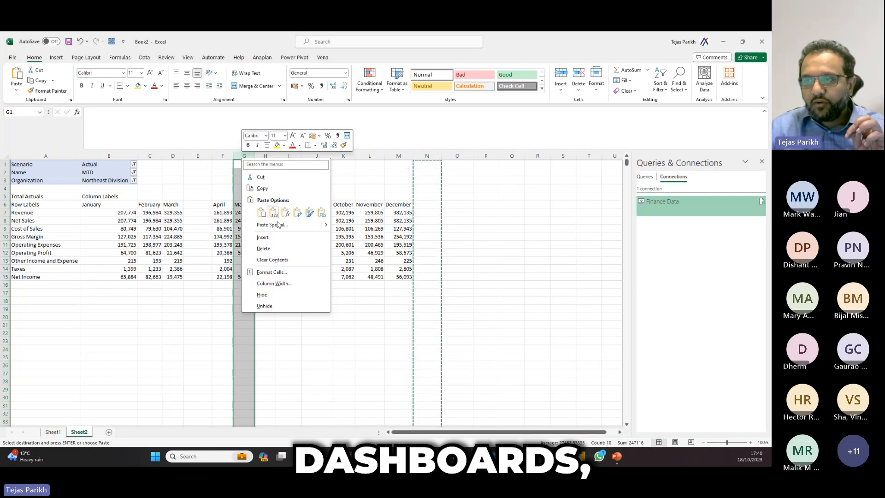
{"action": "left_click", "coordinate": [277, 237]}
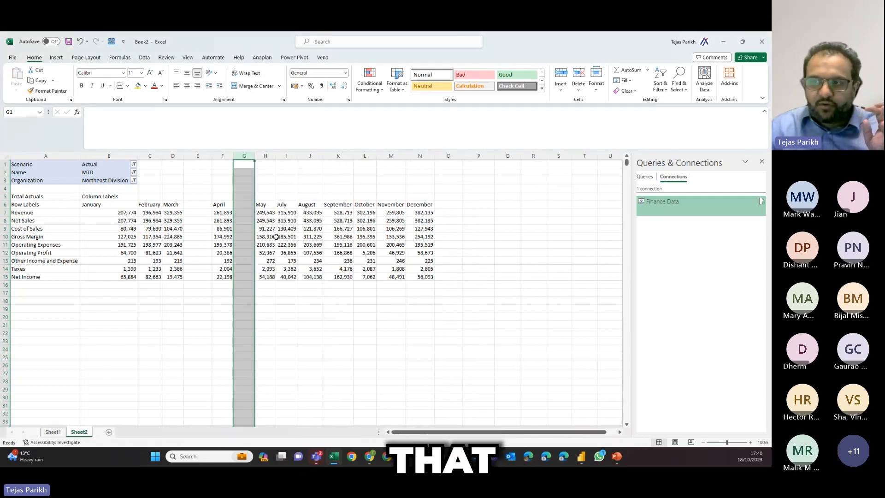
{"action": "mouse_move", "coordinate": [213, 156]}
{"action": "left_mouse_down"}
{"action": "mouse_move", "coordinate": [189, 157]}
{"action": "mouse_move", "coordinate": [215, 157]}
{"action": "left_mouse_up"}
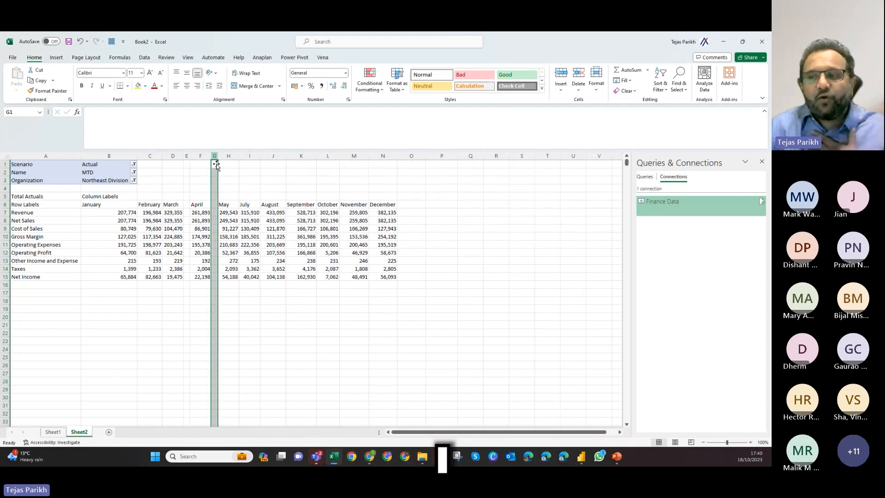
{"action": "left_click", "coordinate": [223, 221]}
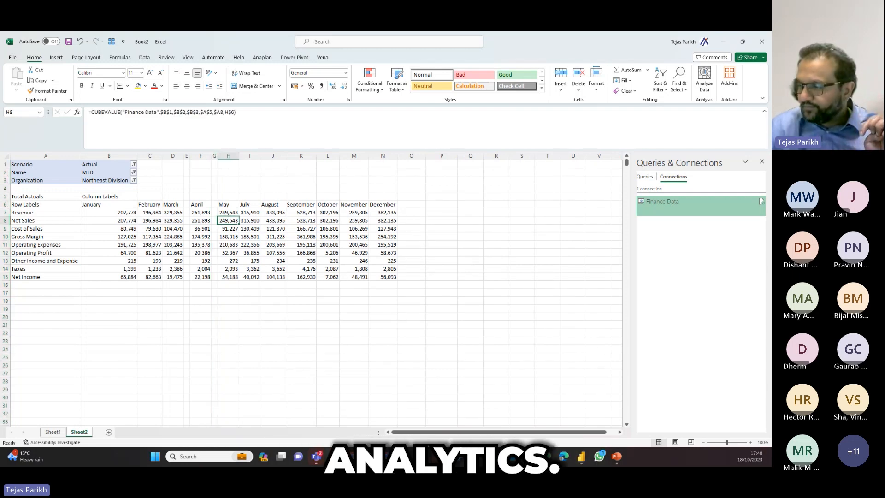
Switch to the PowerPoint webinar deck, maximize it and show slide 6 with the agenda
{"action": "left_click", "coordinate": [616, 457]}
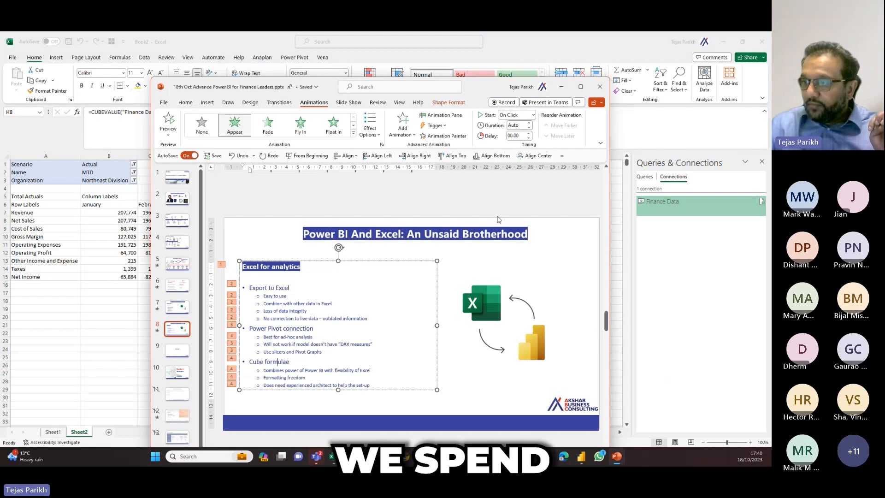
{"action": "left_click", "coordinate": [584, 88]}
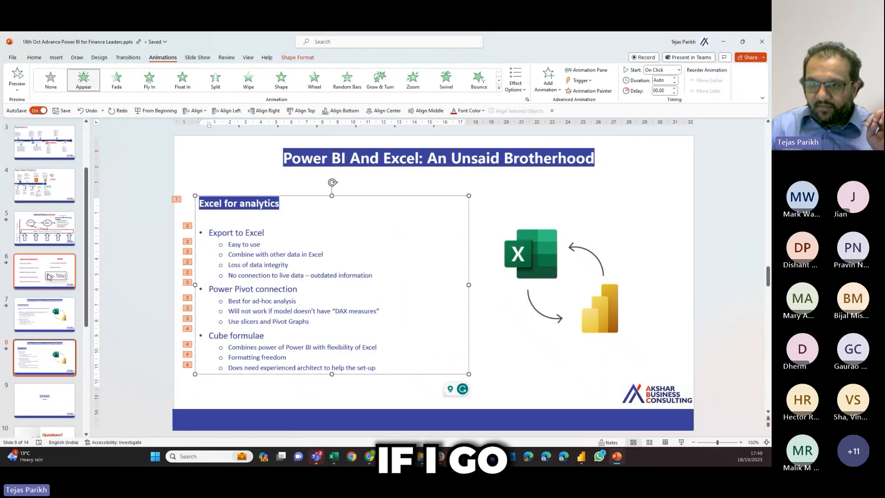
{"action": "left_click", "coordinate": [44, 272]}
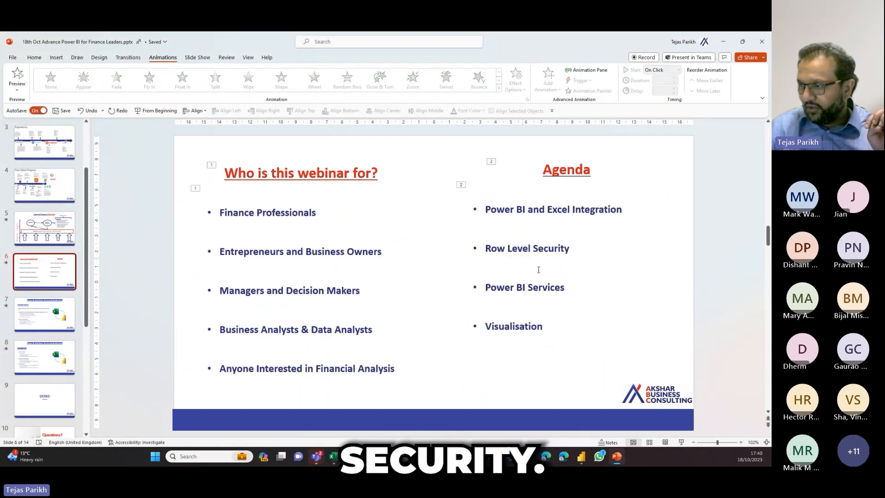
Switch to the Finance Data report in Power BI Desktop and create a security role named Corporate Finance
{"action": "left_click", "coordinate": [587, 461]}
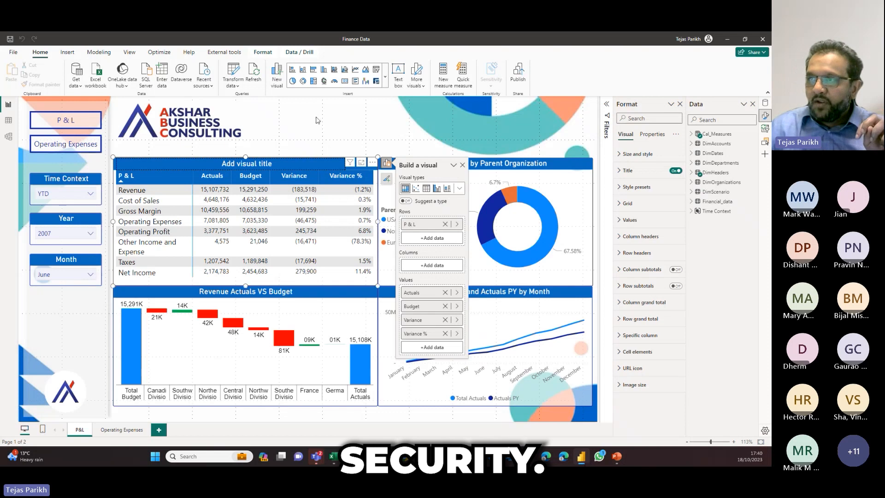
{"action": "left_click", "coordinate": [351, 128]}
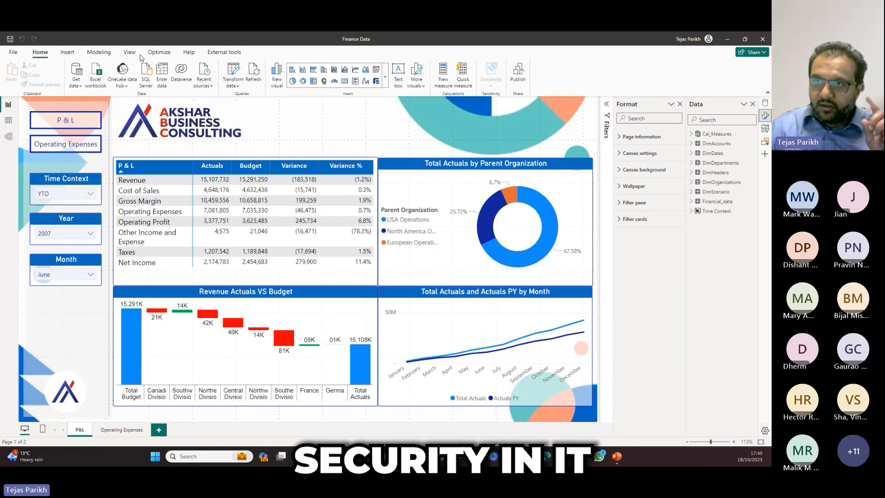
{"action": "left_click", "coordinate": [99, 52]}
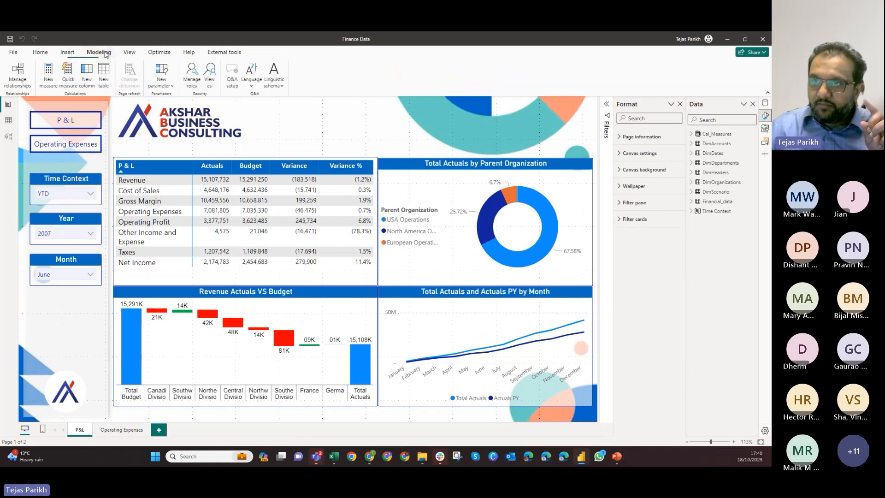
{"action": "left_click", "coordinate": [192, 83]}
{"action": "left_click", "coordinate": [210, 189]}
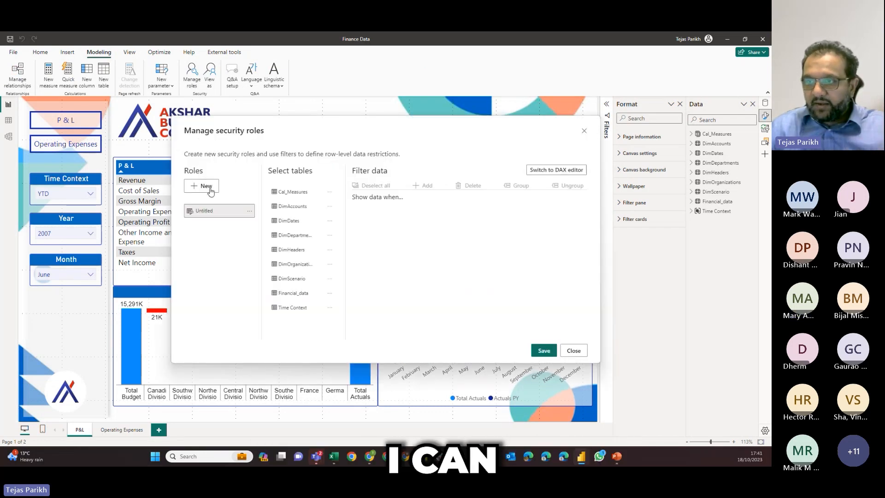
{"action": "double_click", "coordinate": [208, 211]}
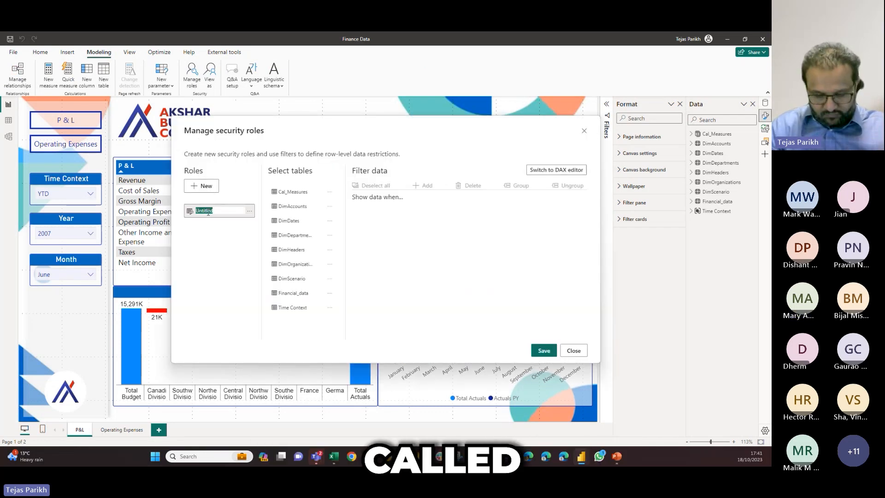
{"action": "type", "text": "Corpo"}
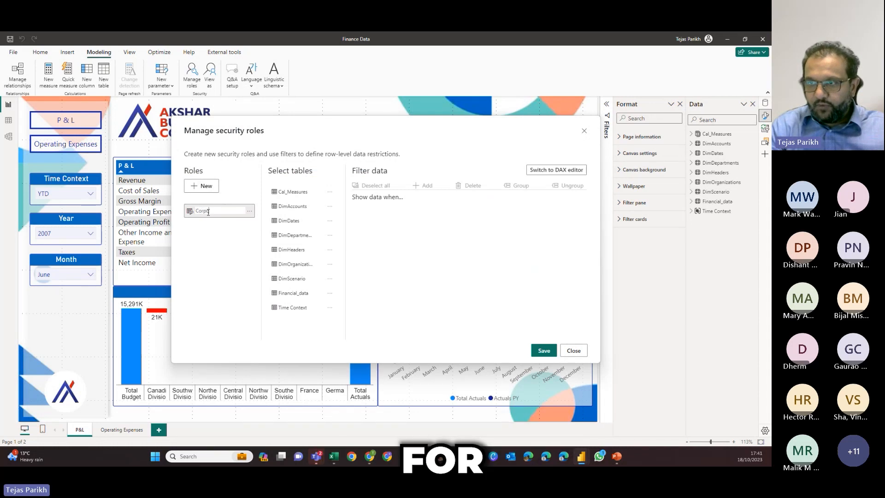
{"action": "type", "text": "rate Finance"}
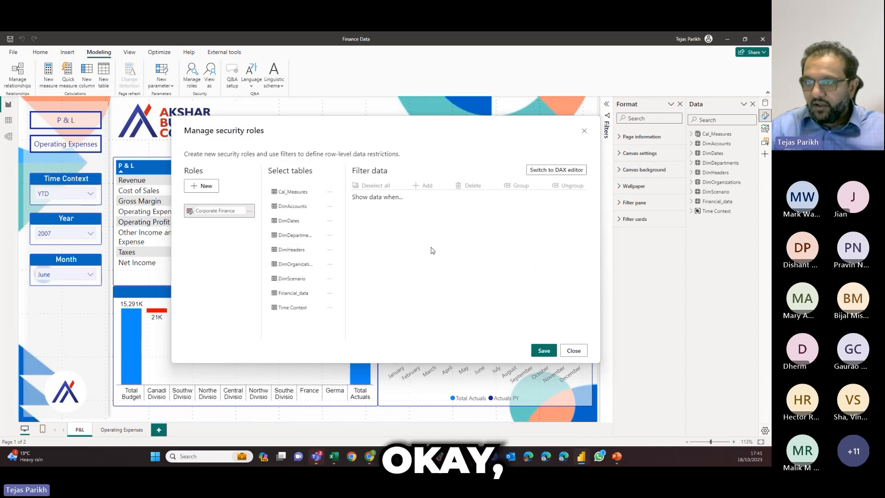
Add a second security role and look up the USA Operations divisions on Sheet1 of the Excel workbook
{"action": "left_click", "coordinate": [202, 187]}
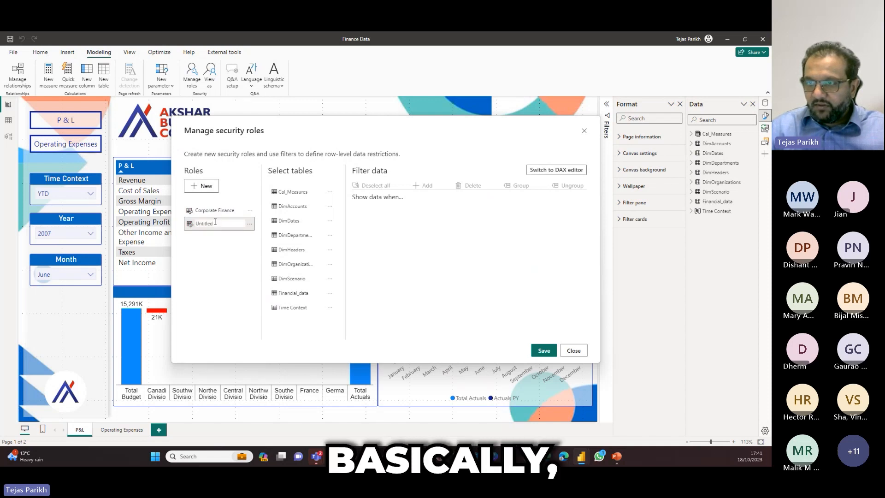
{"action": "double_click", "coordinate": [219, 225]}
{"action": "left_click", "coordinate": [334, 456]}
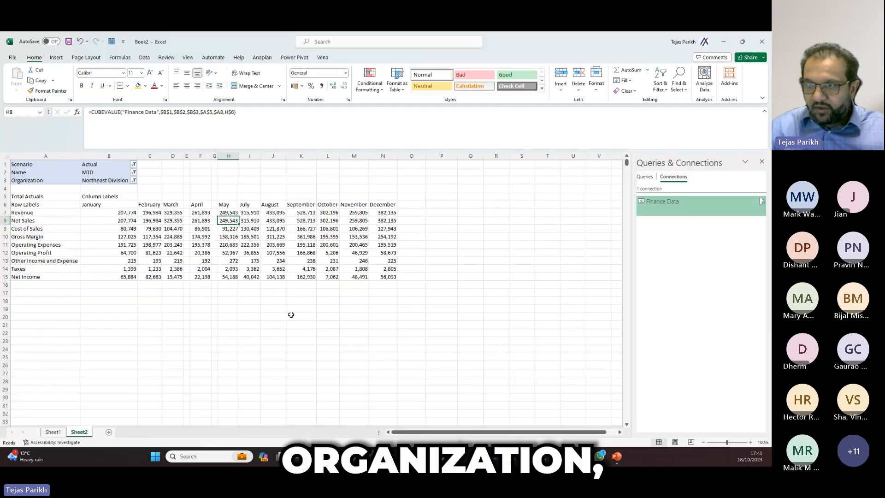
{"action": "left_click", "coordinate": [52, 432]}
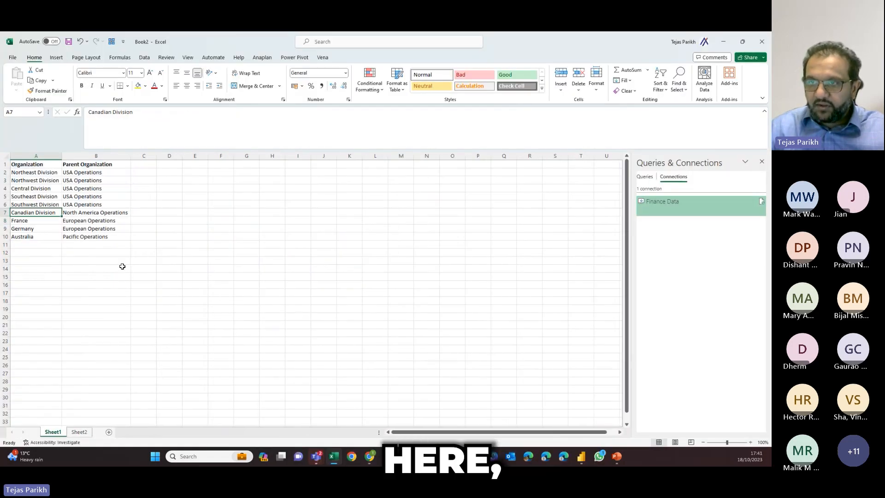
{"action": "left_click", "coordinate": [85, 165]}
{"action": "left_click_drag", "start_coordinate": [82, 180], "coordinate": [82, 203]}
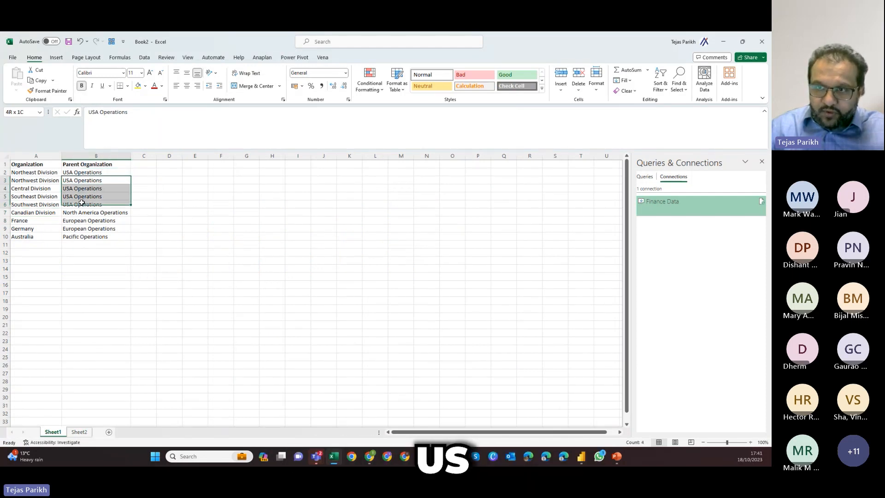
{"action": "left_click_drag", "start_coordinate": [82, 172], "coordinate": [36, 173]}
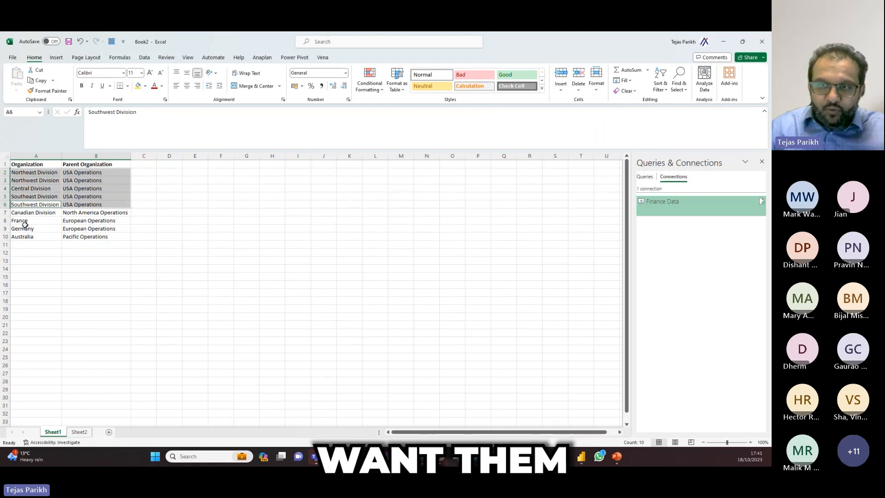
{"action": "left_click", "coordinate": [78, 184]}
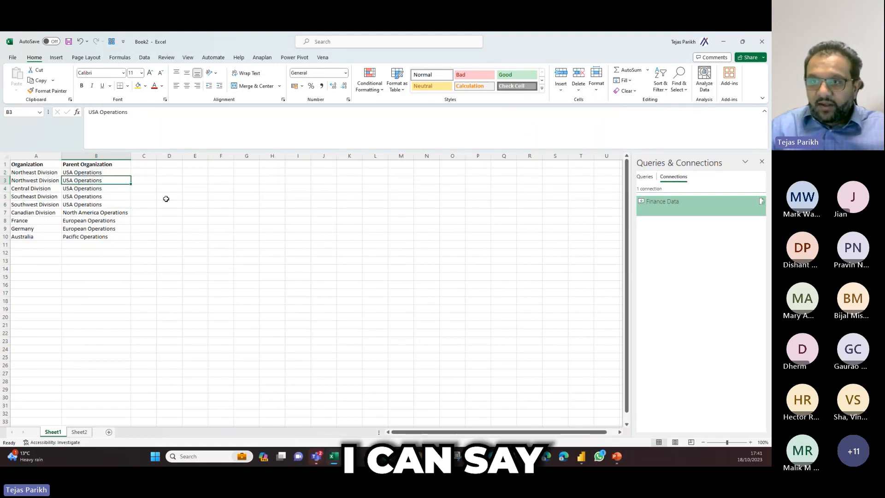
Return to Power BI Desktop and name the second security role USA Ops
{"action": "key", "text": "alt+Tab"}
{"action": "double_click", "coordinate": [207, 224]}
{"action": "type", "text": "ps"}
{"action": "type", "text": "A"}
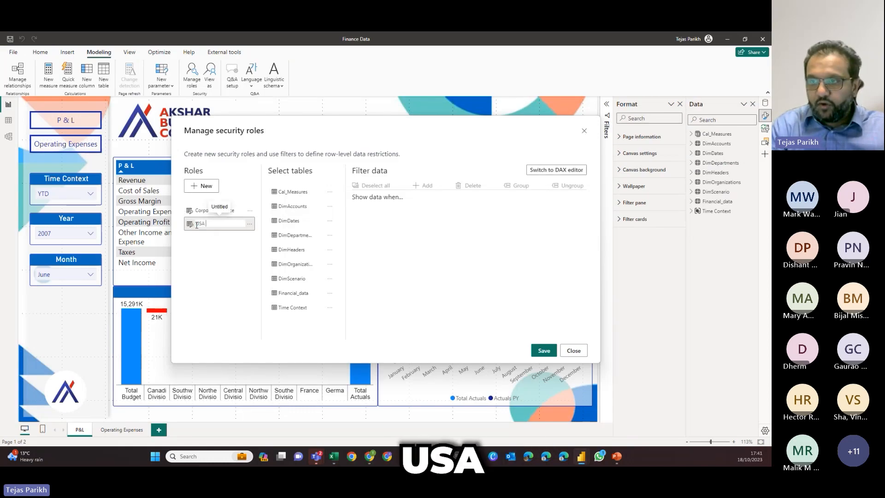
{"action": "type", "text": " P"}
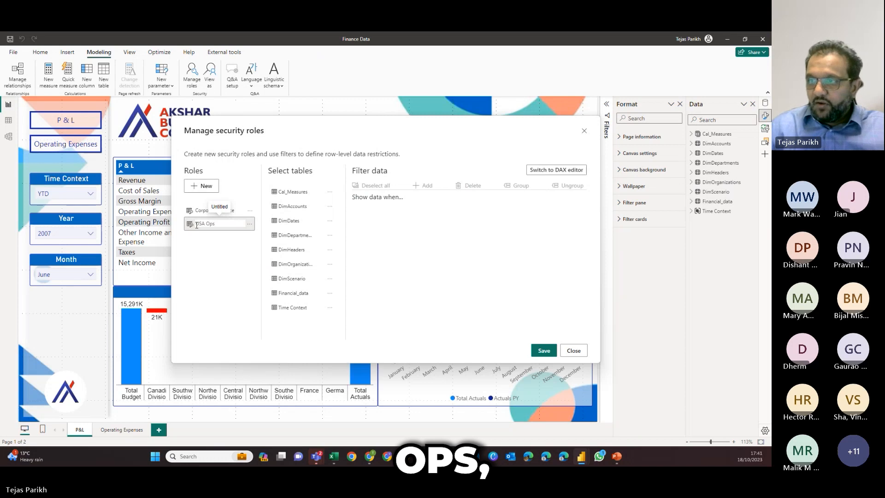
{"action": "key", "text": "Return"}
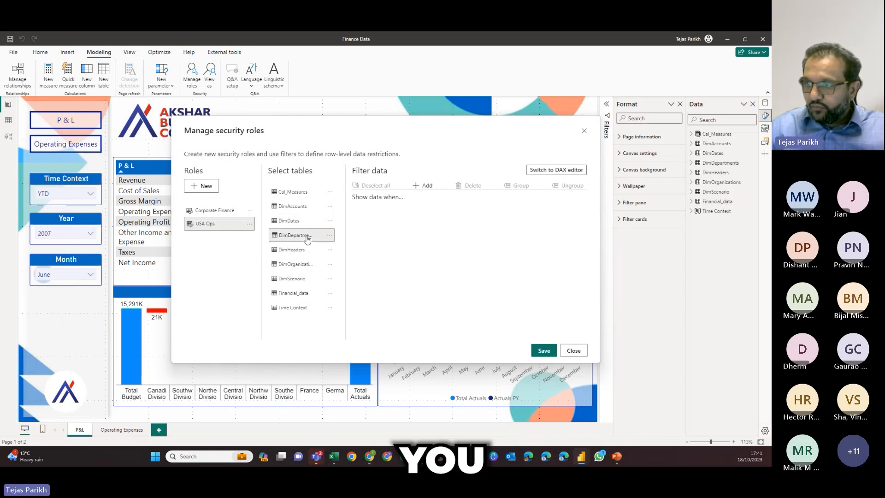
Add a DimOrganizations filter to the USA Ops role where Parent Organization equals USA Operations, taking the value from Excel's Sheet1
{"action": "left_click", "coordinate": [330, 264]}
{"action": "left_click", "coordinate": [419, 185]}
{"action": "left_click", "coordinate": [409, 232]}
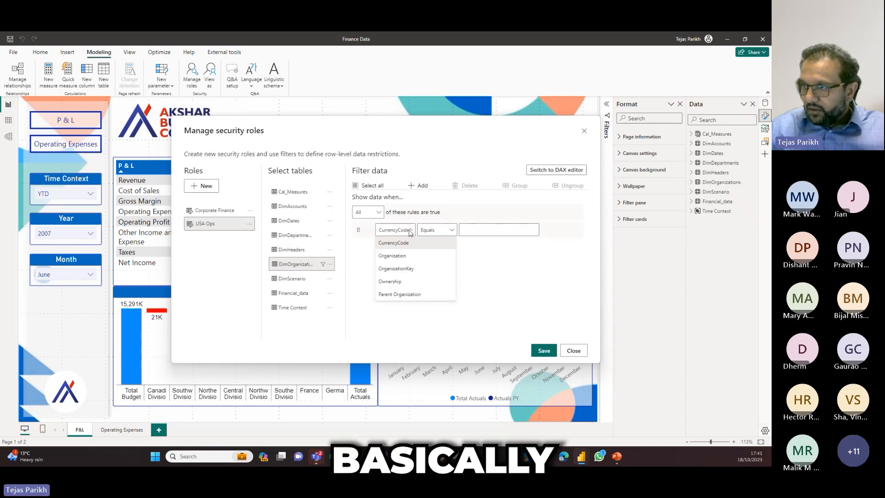
{"action": "left_click", "coordinate": [405, 294]}
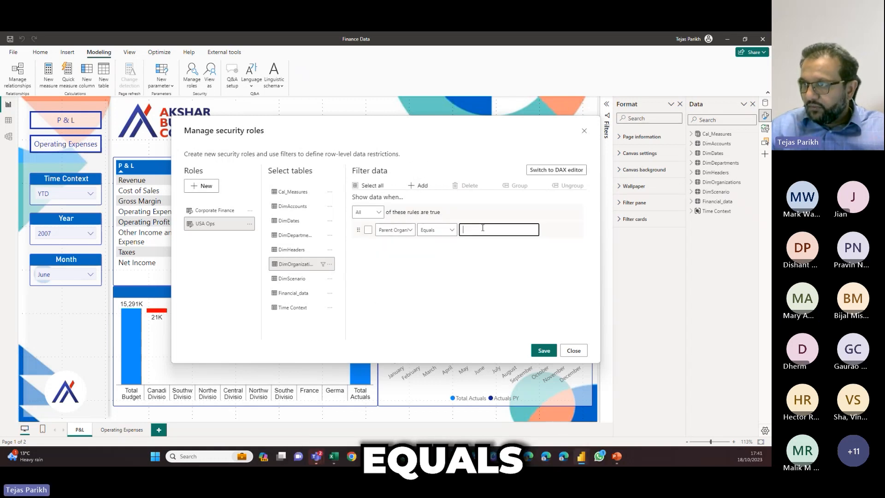
{"action": "key", "text": "alt+Tab"}
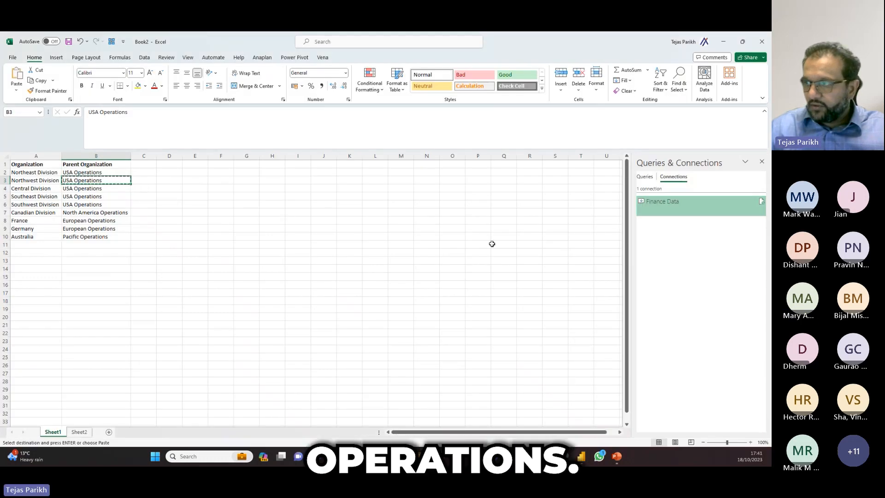
{"action": "key", "text": "alt+Tab"}
{"action": "left_click", "coordinate": [514, 229]}
{"action": "type", "text": "USA Operations"}
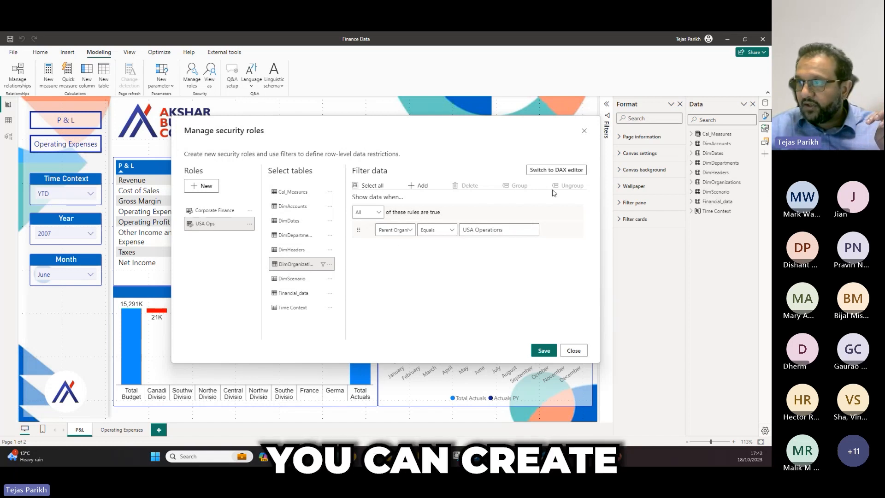
Try a second DimOrganizations rule on Organization for the USA Ops role, and close the security roles without saving
{"action": "left_click", "coordinate": [422, 185]}
{"action": "left_click", "coordinate": [405, 248]}
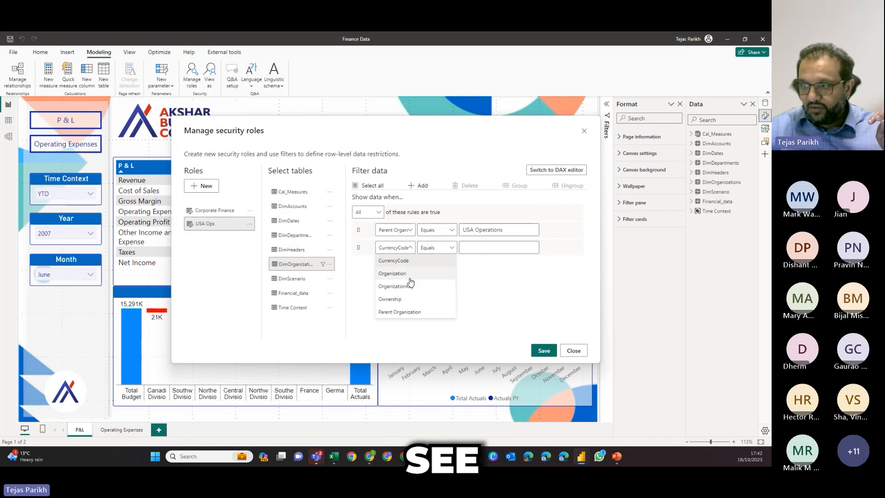
{"action": "left_click", "coordinate": [400, 273]}
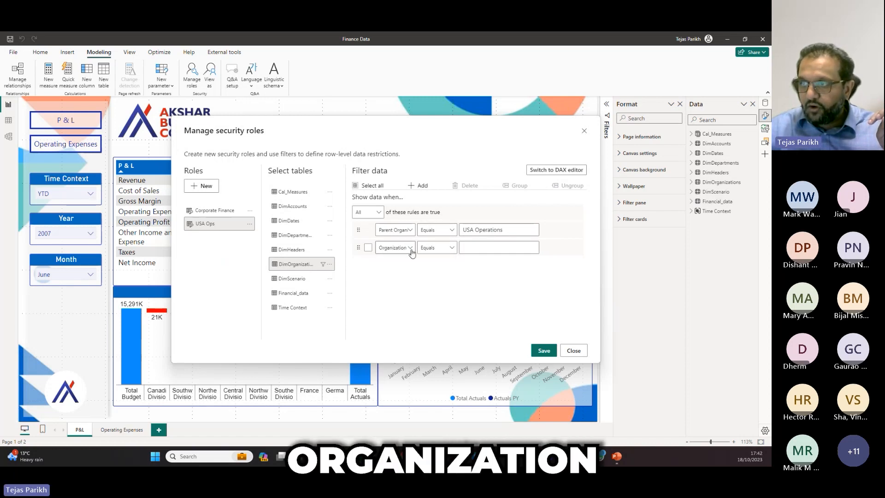
{"action": "left_click", "coordinate": [479, 247]}
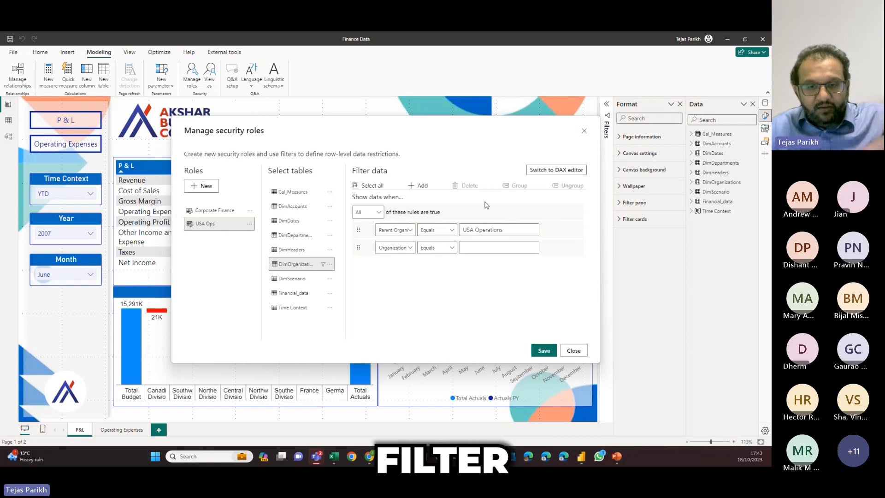
{"action": "left_click", "coordinate": [575, 354]}
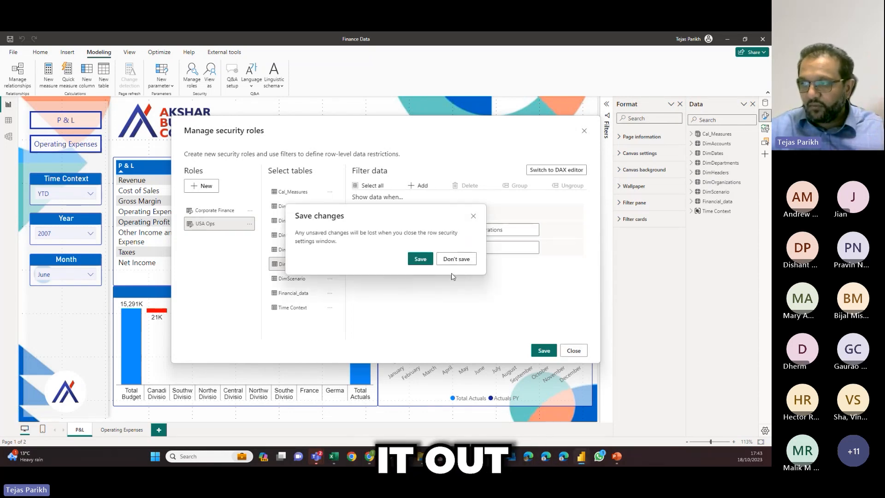
{"action": "left_click", "coordinate": [451, 259]}
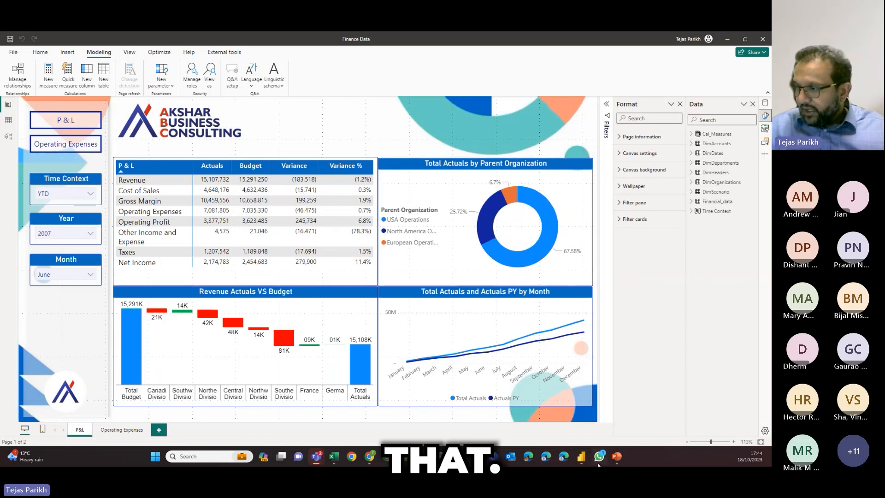
Switch to the Power BI service in Chrome, read the Finance Data dataset's row-level security page, and return to Power BI Desktop
{"action": "mouse_move", "coordinate": [370, 456]}
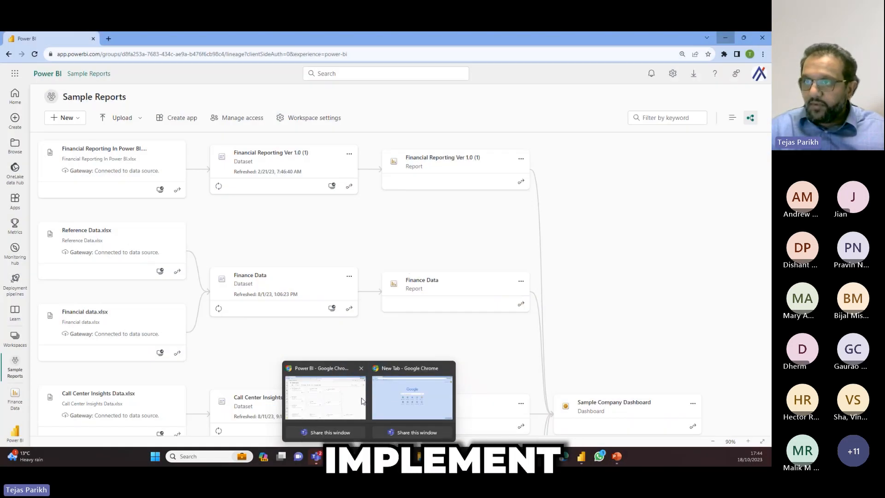
{"action": "left_click", "coordinate": [325, 397]}
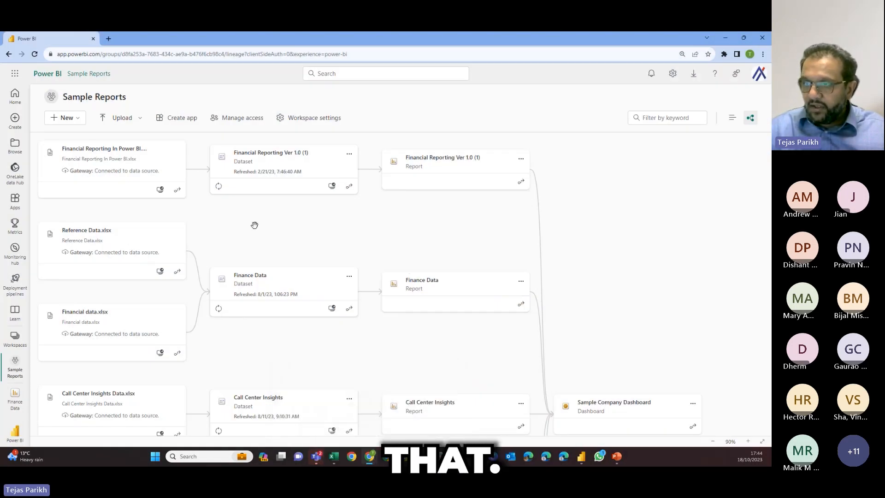
{"action": "left_click", "coordinate": [349, 275]}
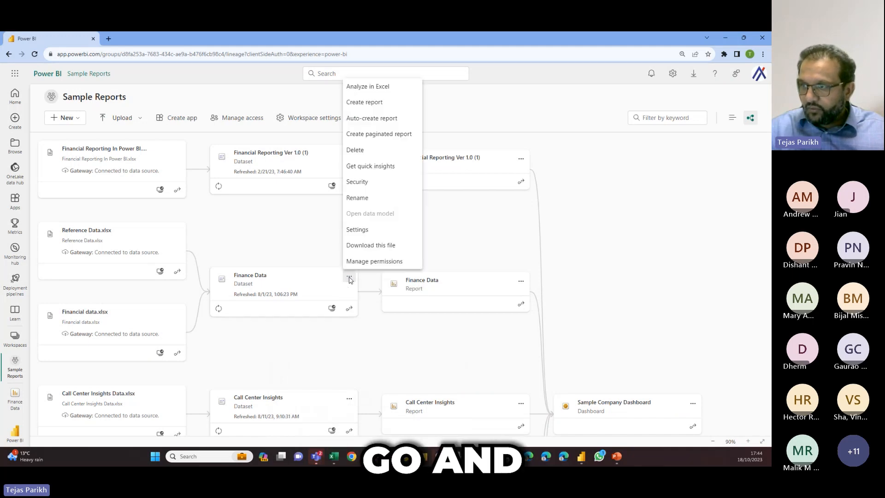
{"action": "left_click", "coordinate": [359, 181]}
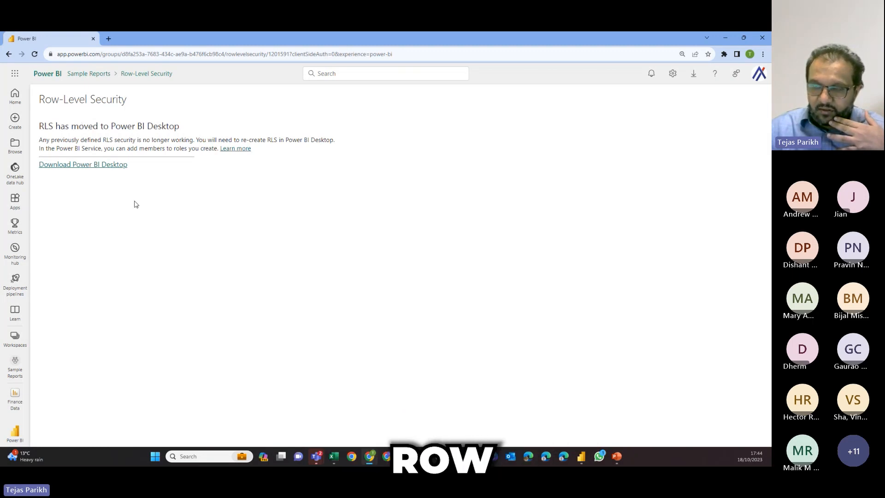
{"action": "left_click_drag", "start_coordinate": [79, 125], "coordinate": [177, 121]}
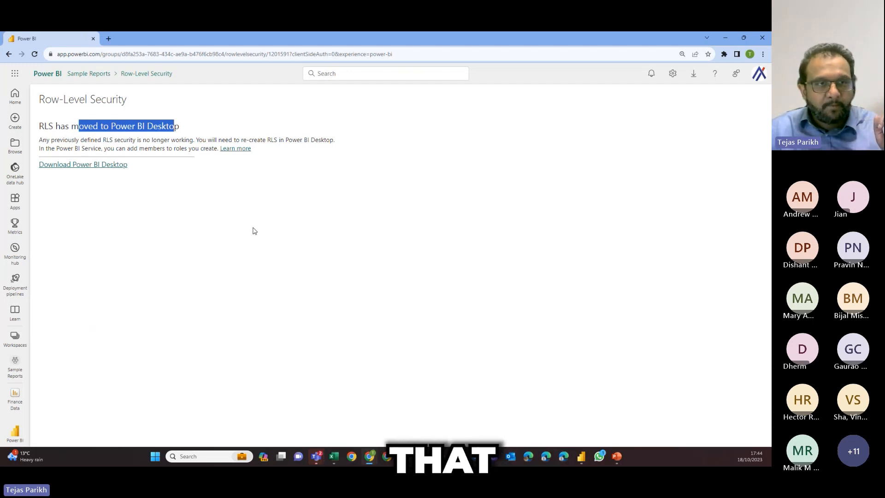
{"action": "left_click", "coordinate": [743, 37]}
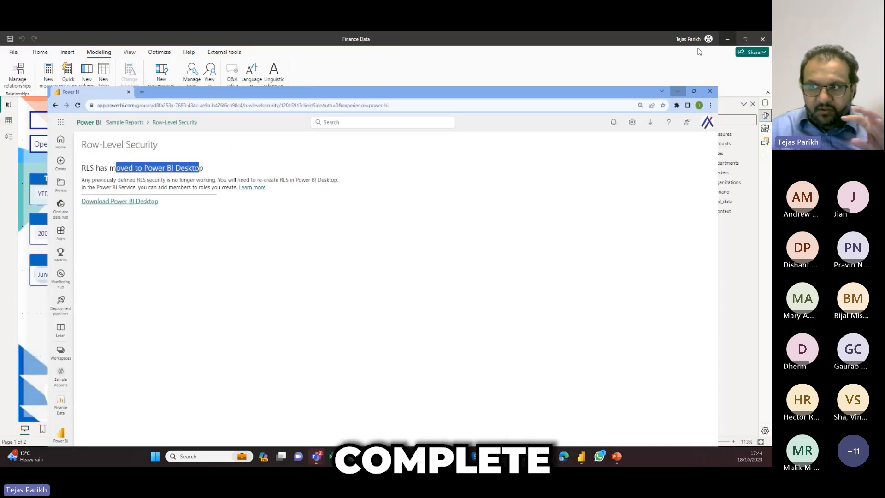
{"action": "left_click", "coordinate": [699, 52]}
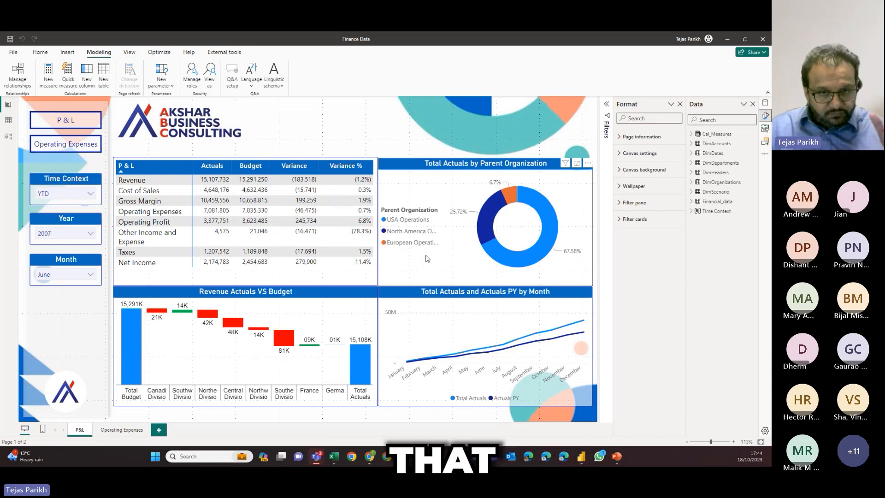
Switch to the PowerPoint presentation and highlight Power BI Services on the Agenda slide
{"action": "left_click", "coordinate": [617, 456]}
{"action": "triple_click", "coordinate": [538, 288]}
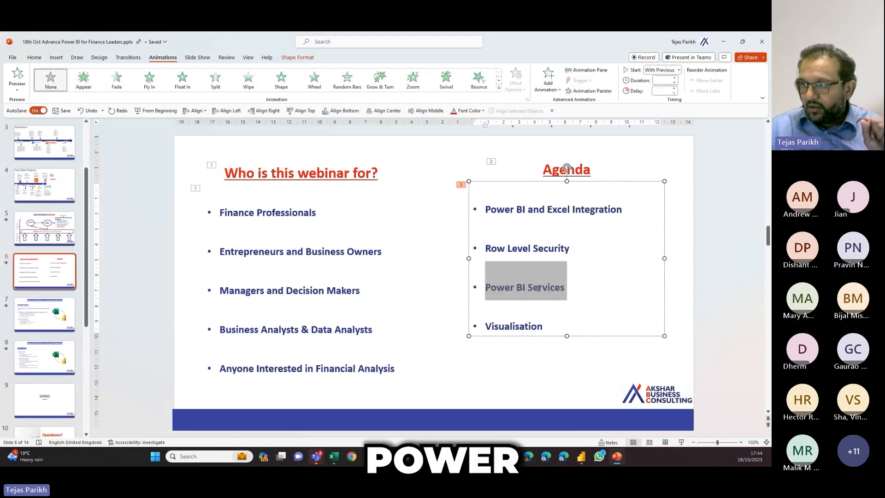
{"action": "left_click", "coordinate": [725, 44]}
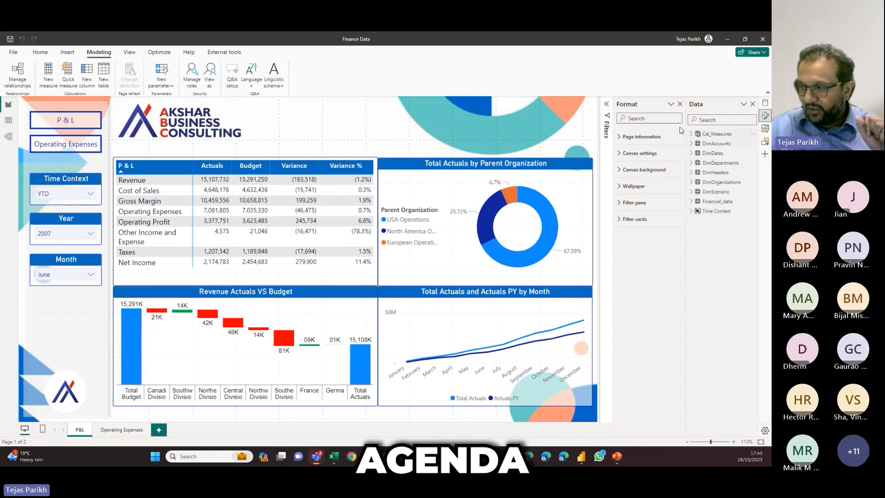
Return to the Power BI service in Chrome and show My workspace in lineage view
{"action": "mouse_move", "coordinate": [369, 457]}
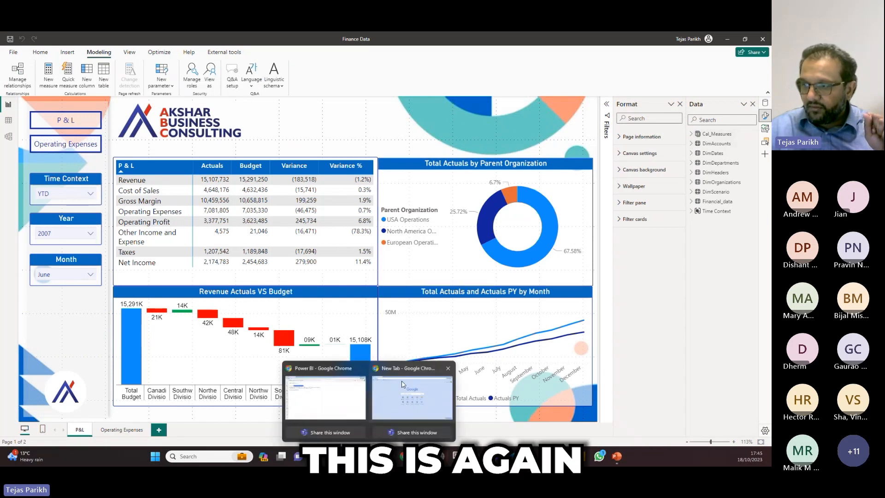
{"action": "left_click", "coordinate": [340, 393]}
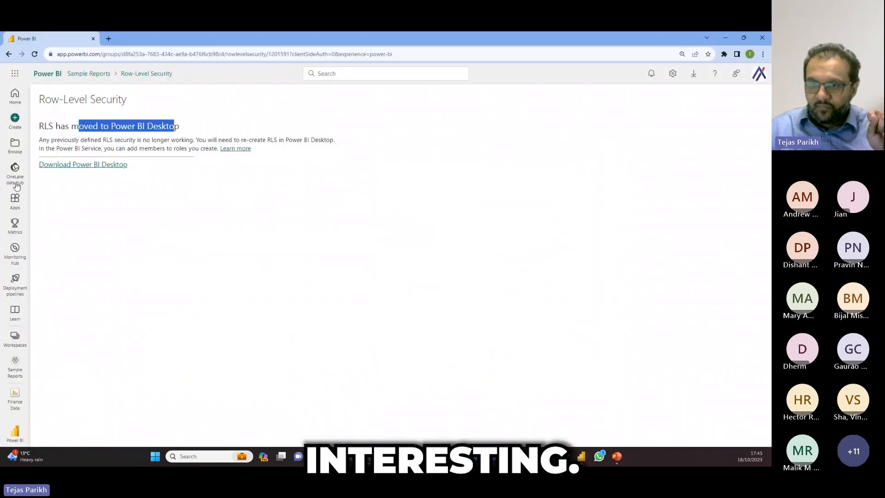
{"action": "left_click", "coordinate": [17, 342]}
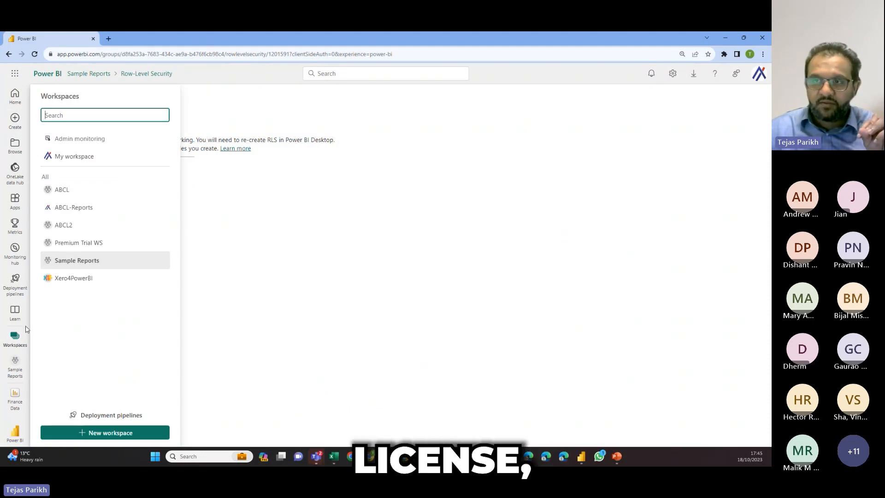
{"action": "left_click", "coordinate": [70, 160]}
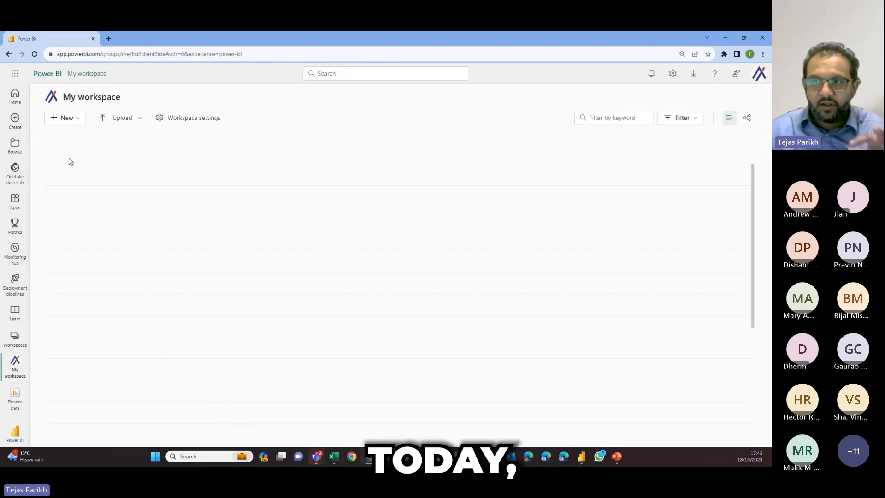
{"action": "left_click", "coordinate": [748, 118]}
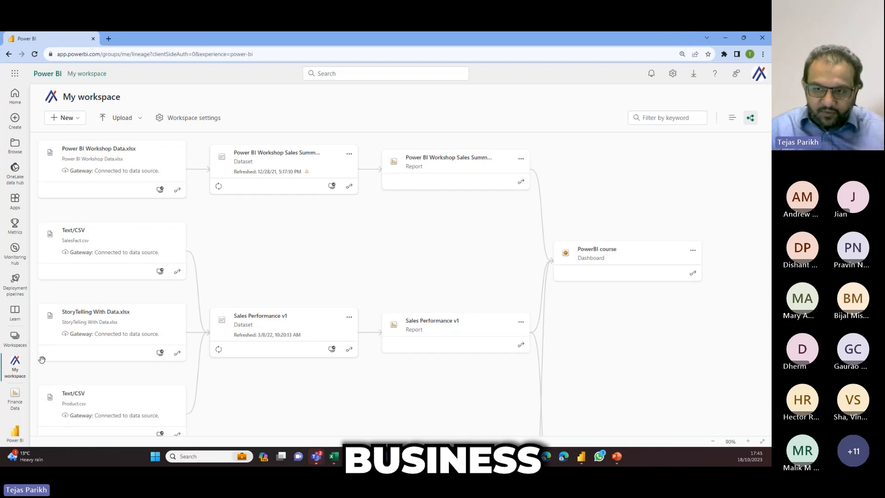
Create a new workspace named Trial Demo Workspace
{"action": "left_click", "coordinate": [17, 346]}
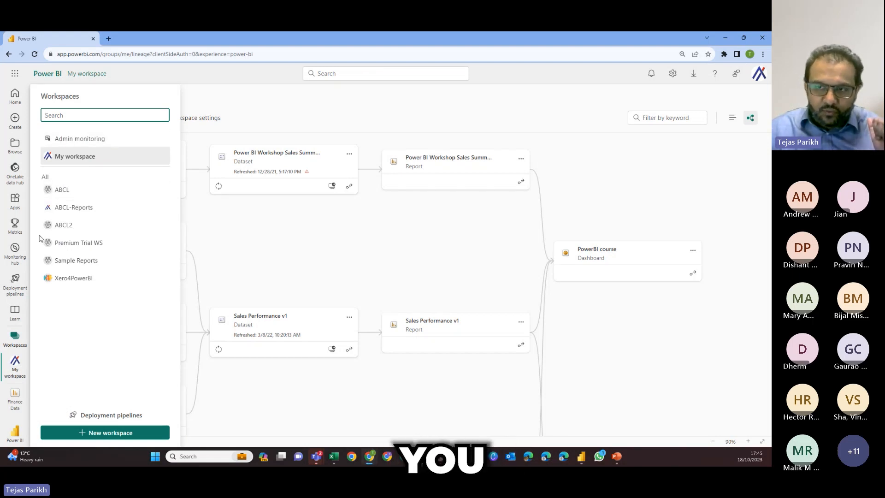
{"action": "left_click", "coordinate": [96, 435]}
{"action": "left_click", "coordinate": [556, 128]}
{"action": "type", "text": "Tria"}
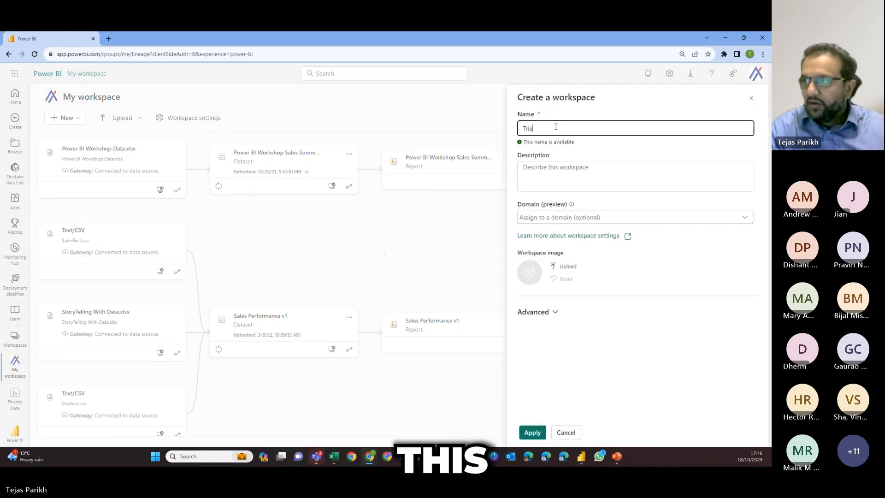
{"action": "type", "text": "l Demo Works"}
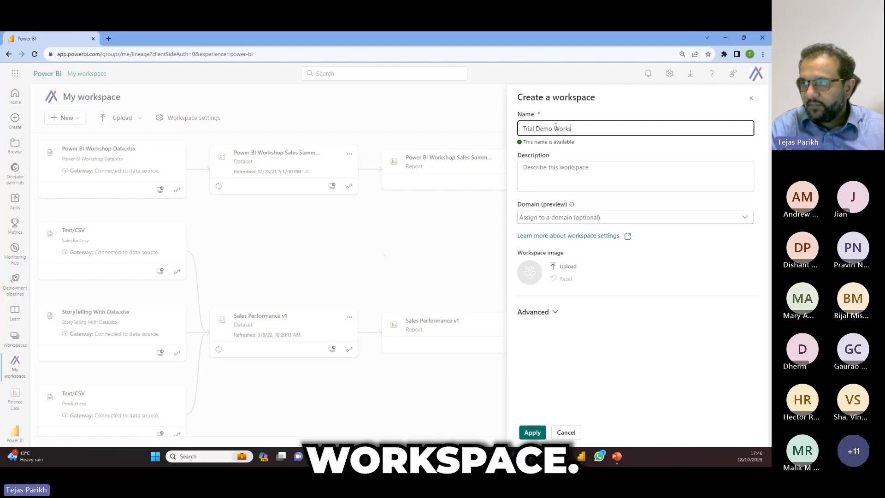
{"action": "type", "text": "pace"}
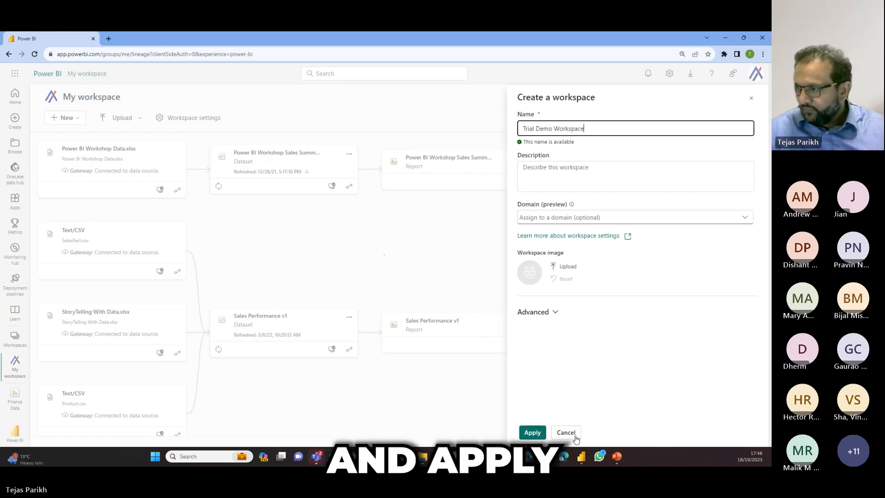
{"action": "left_click", "coordinate": [532, 432]}
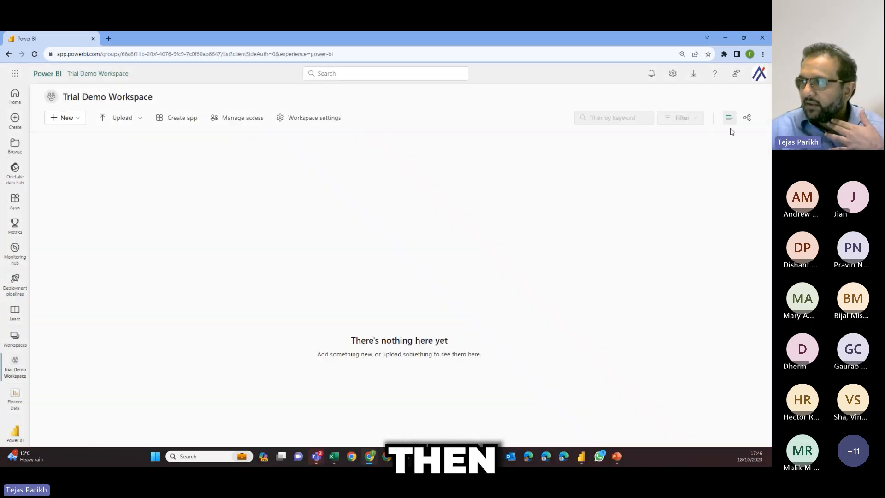
Select two colleagues for access to Trial Demo Workspace, review the available access roles, and leave without adding them
{"action": "left_click", "coordinate": [243, 119]}
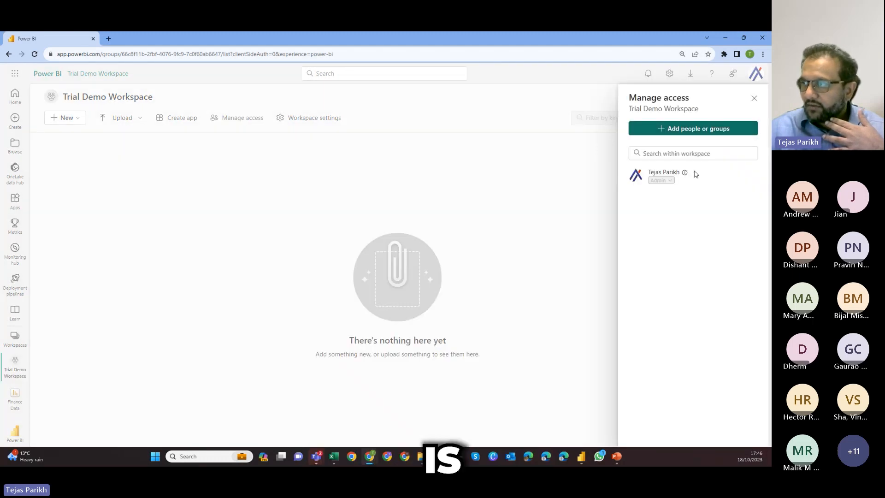
{"action": "left_click", "coordinate": [693, 128]}
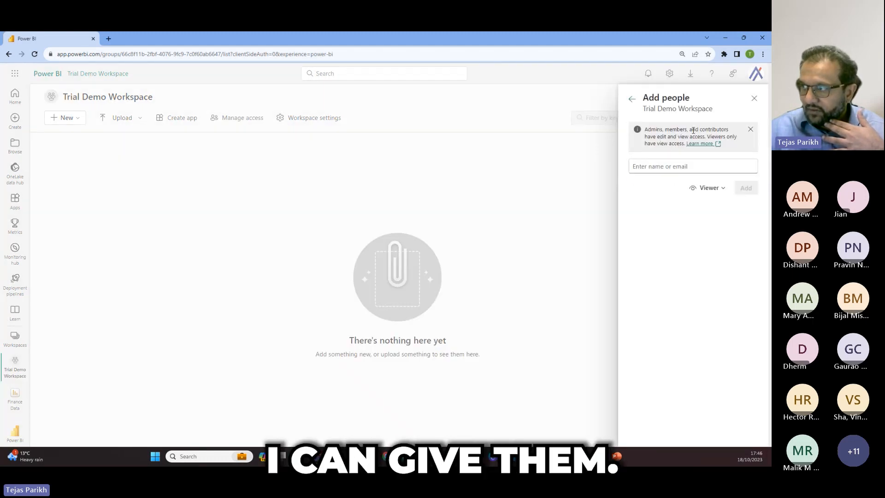
{"action": "left_click", "coordinate": [670, 167]}
{"action": "type", "text": "dis"}
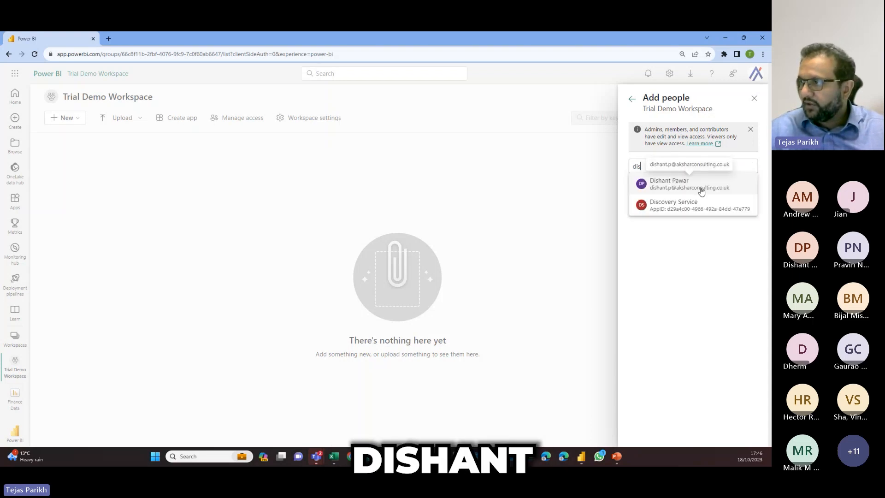
{"action": "left_click", "coordinate": [700, 191]}
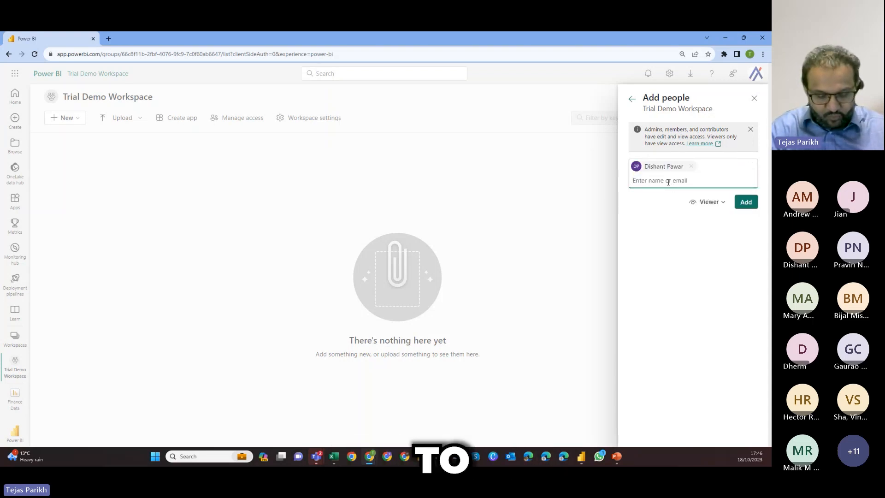
{"action": "type", "text": "Gau"}
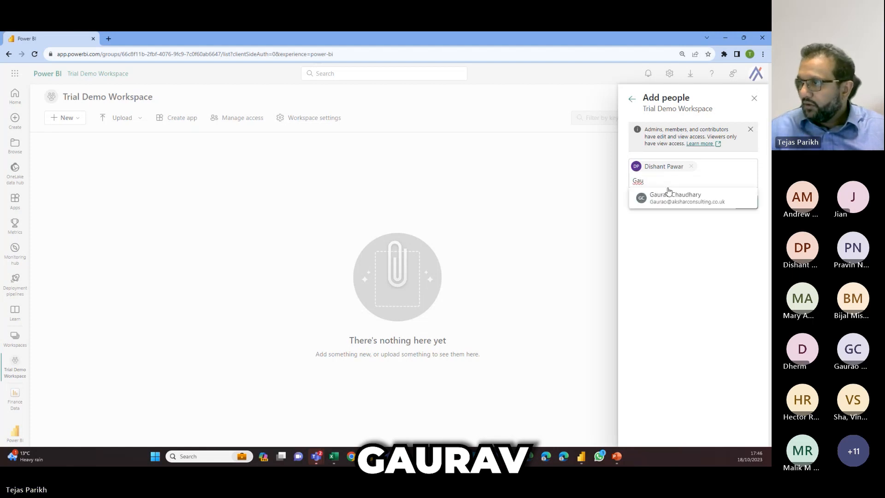
{"action": "left_click", "coordinate": [668, 196]}
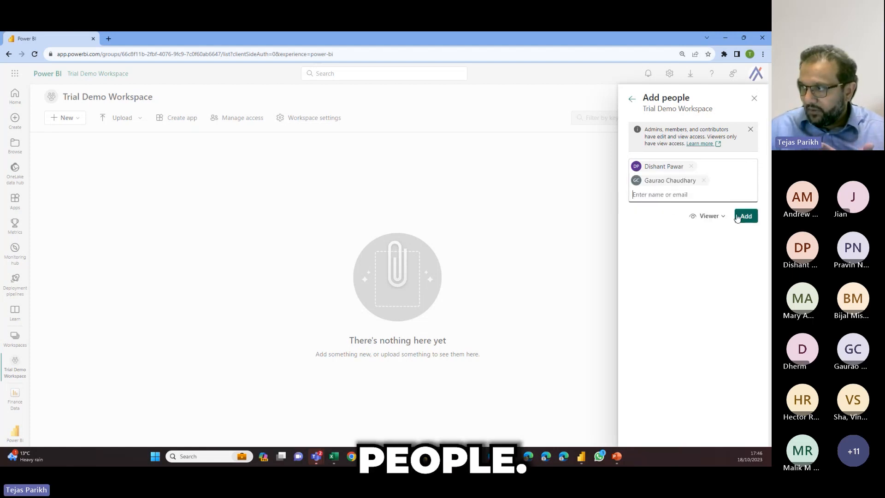
{"action": "left_click", "coordinate": [721, 217]}
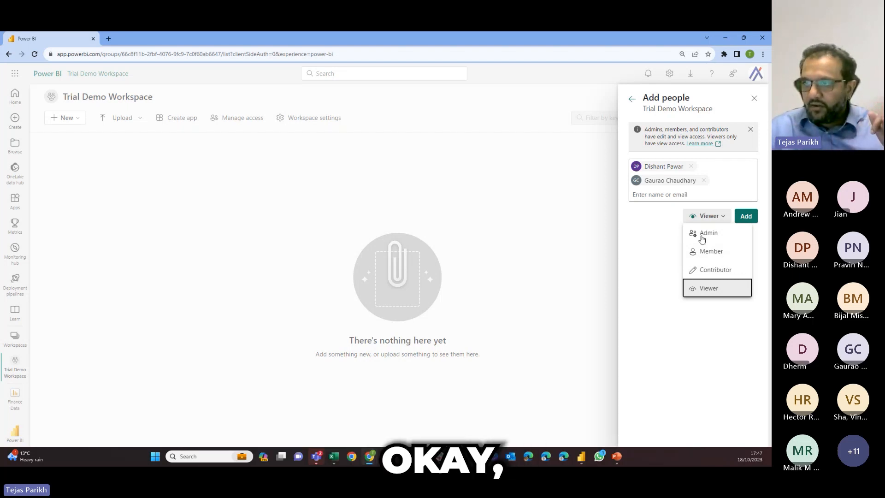
{"action": "left_click", "coordinate": [754, 99]}
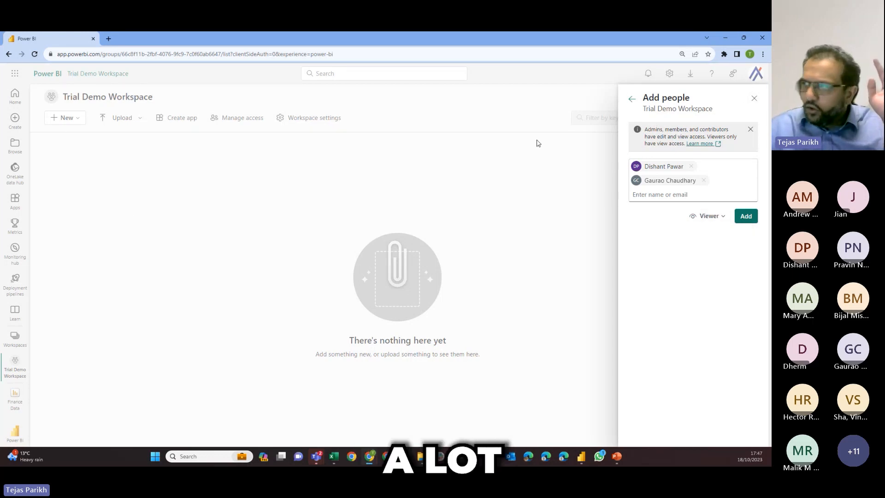
{"action": "left_click", "coordinate": [632, 100]}
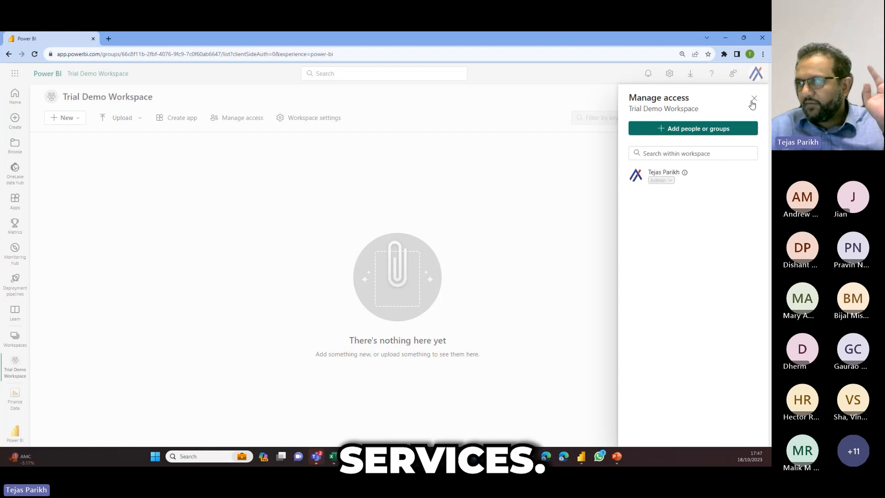
{"action": "left_click", "coordinate": [753, 100]}
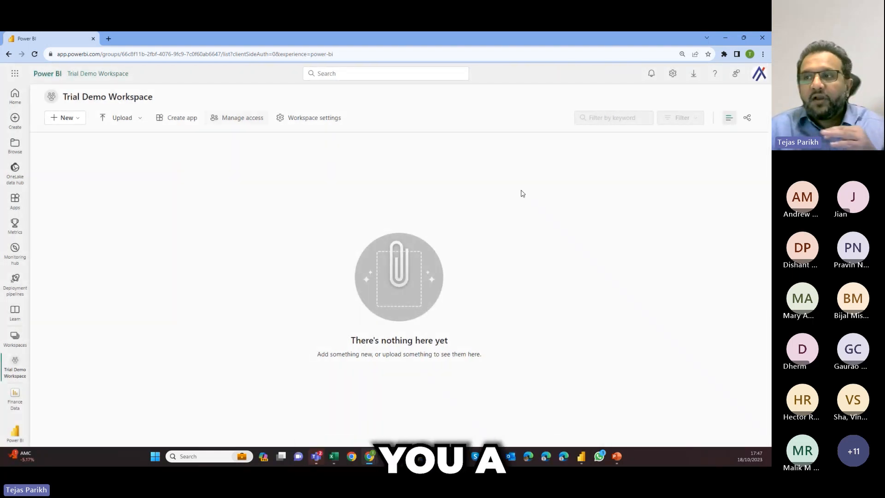
View the settings of Trial Demo Workspace and close them
{"action": "left_click", "coordinate": [309, 121]}
{"action": "left_click", "coordinate": [756, 99]}
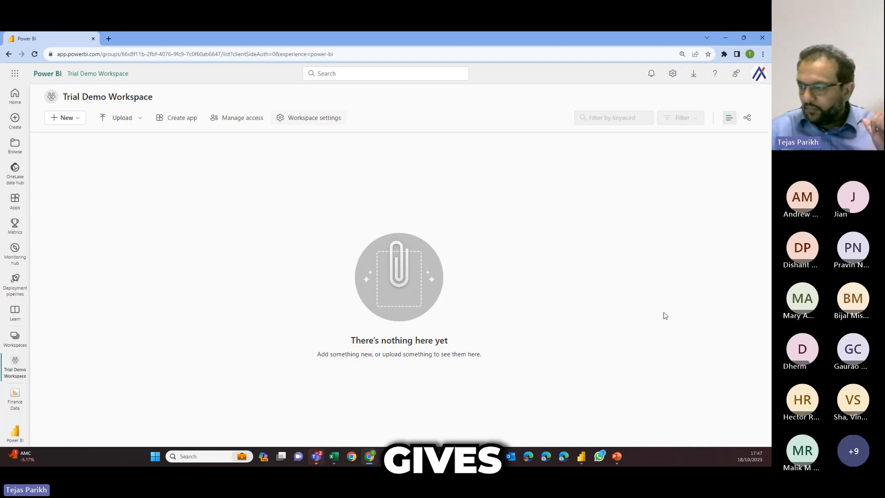
Check the webinar agenda slide in PowerPoint, switch to the Finance Data report in Power BI Desktop and expand its Filters pane
{"action": "left_click", "coordinate": [617, 456]}
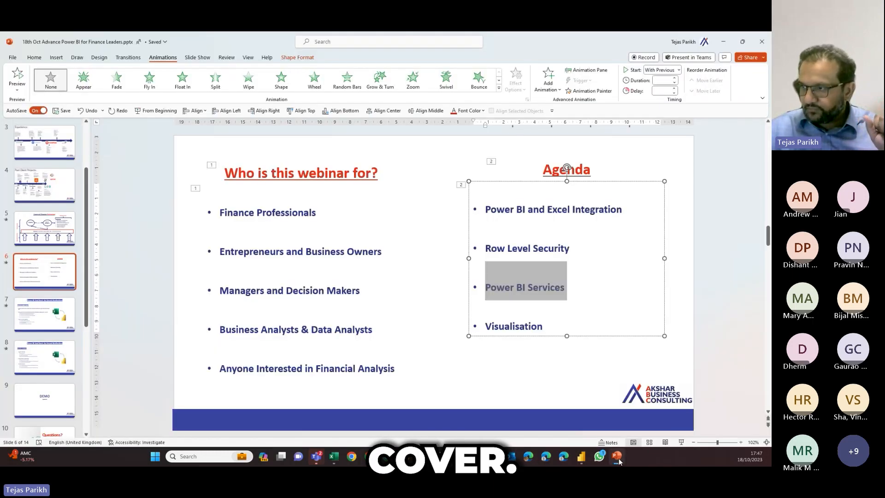
{"action": "left_click", "coordinate": [581, 457]}
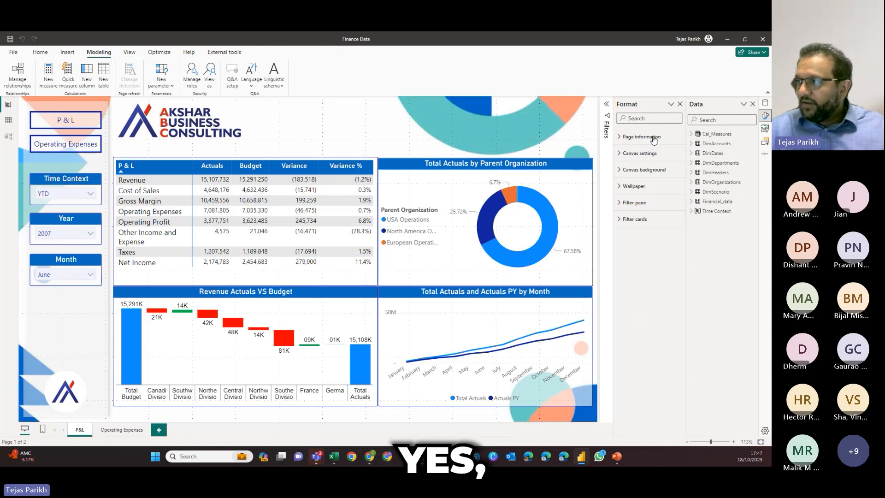
{"action": "left_click", "coordinate": [605, 109]}
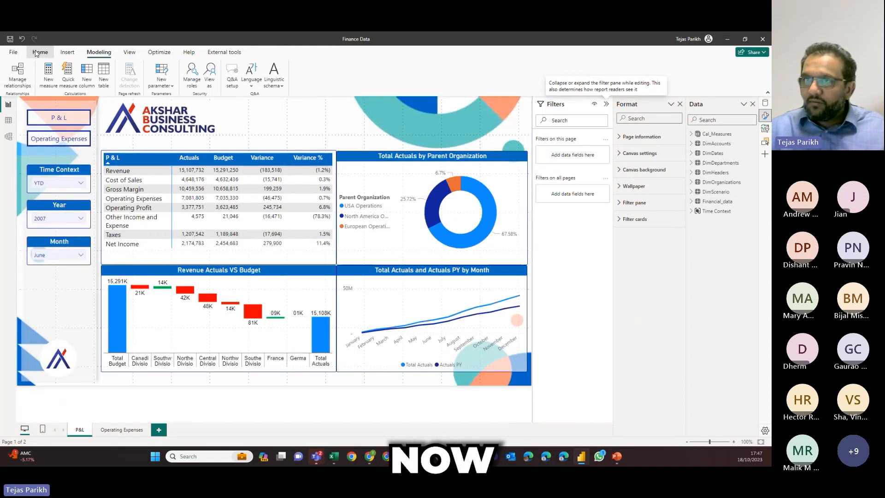
Review the full gallery of built-in visuals and open the store for getting more visuals
{"action": "left_click", "coordinate": [37, 53]}
{"action": "left_click", "coordinate": [385, 82]}
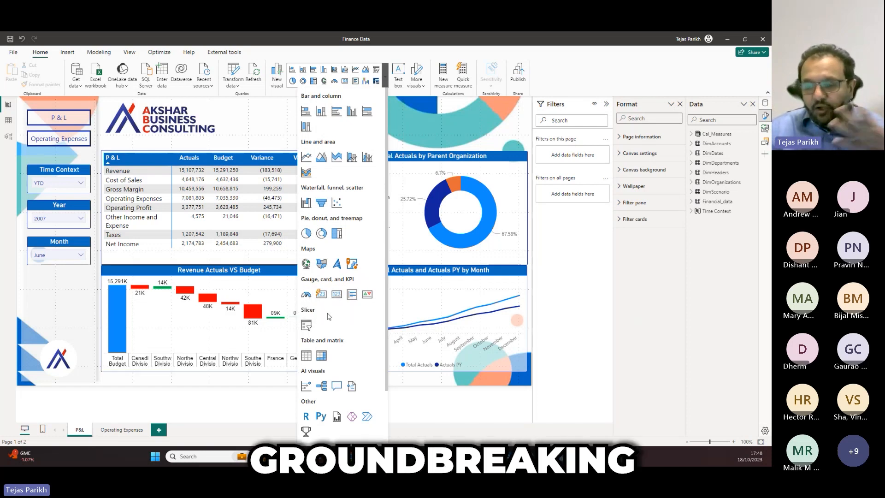
{"action": "scroll", "coordinate": [328, 323], "scroll_direction": "down", "scroll_amount": 3}
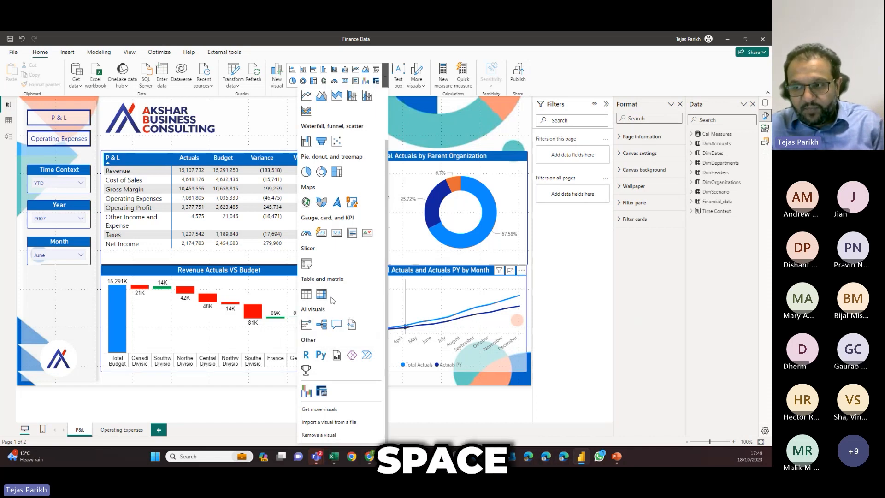
{"action": "left_click", "coordinate": [317, 410]}
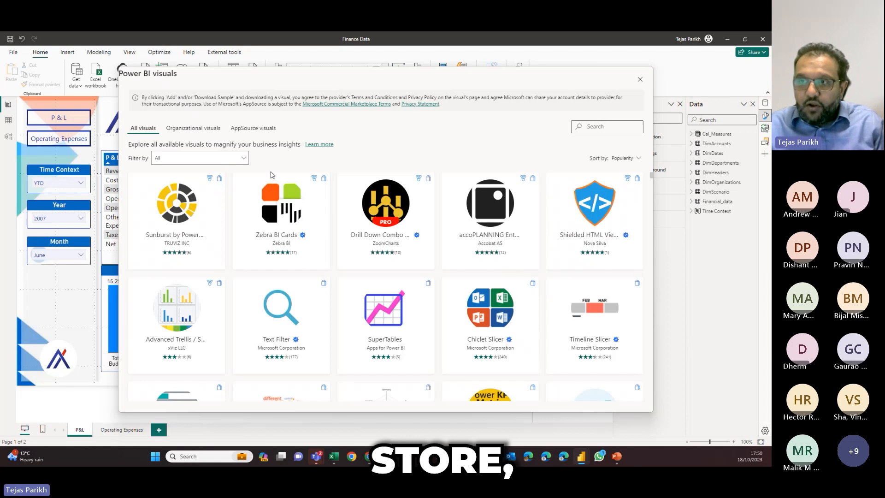
Browse the Power BI visuals store for third-party visuals suited to finance reporting, ending at Zebra BI Tables 6.6
{"action": "scroll", "coordinate": [343, 213], "scroll_direction": "down", "scroll_amount": 10}
{"action": "scroll", "coordinate": [343, 212], "scroll_direction": "down", "scroll_amount": 15}
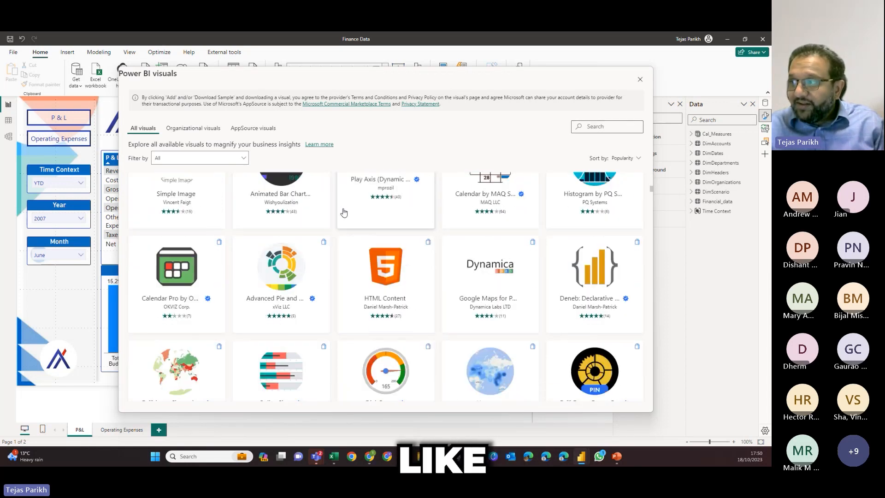
{"action": "scroll", "coordinate": [343, 211], "scroll_direction": "down", "scroll_amount": 15}
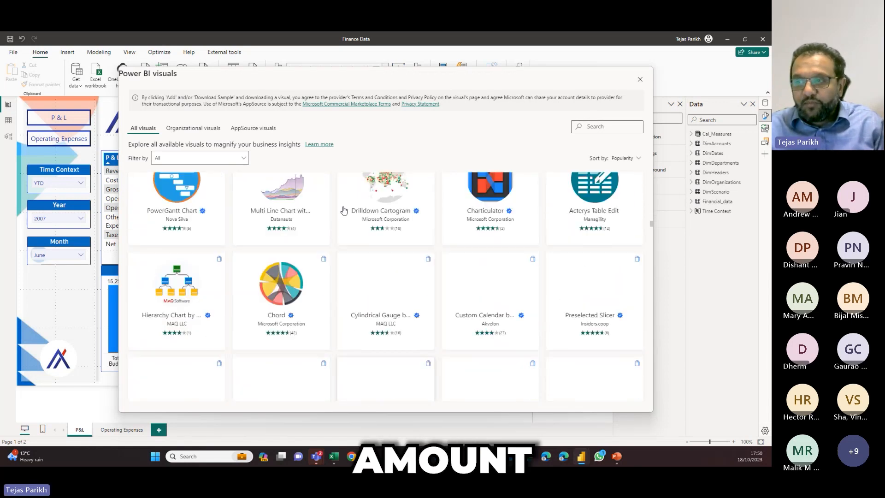
{"action": "scroll", "coordinate": [343, 211], "scroll_direction": "up", "scroll_amount": 10}
{"action": "scroll", "coordinate": [364, 230], "scroll_direction": "down", "scroll_amount": 11}
{"action": "scroll", "coordinate": [425, 286], "scroll_direction": "down", "scroll_amount": 8}
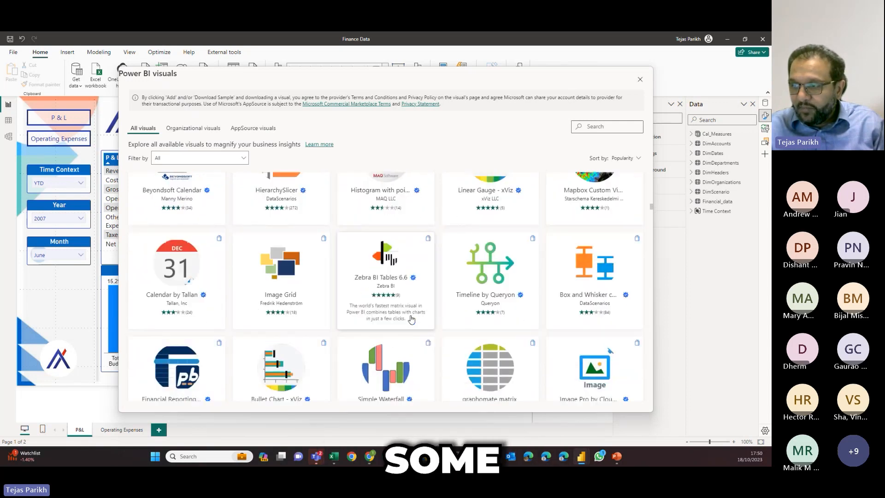
{"action": "scroll", "coordinate": [274, 300], "scroll_direction": "down", "scroll_amount": 10}
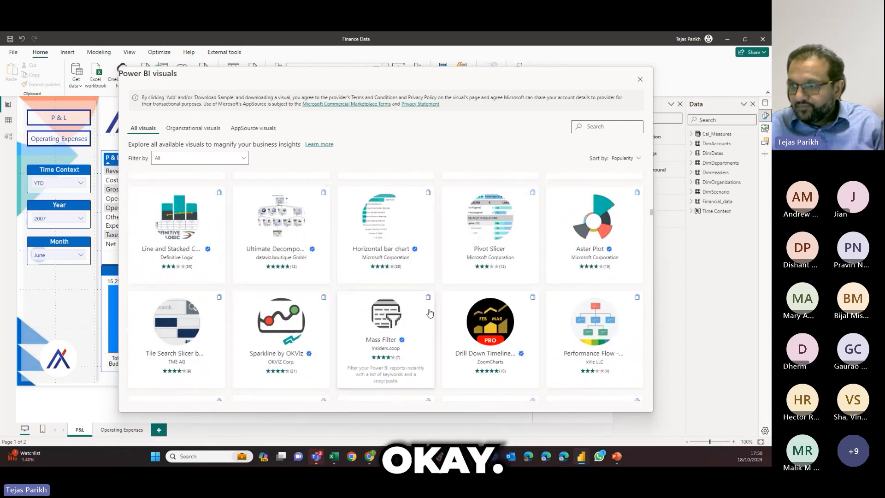
{"action": "scroll", "coordinate": [403, 308], "scroll_direction": "down", "scroll_amount": 8}
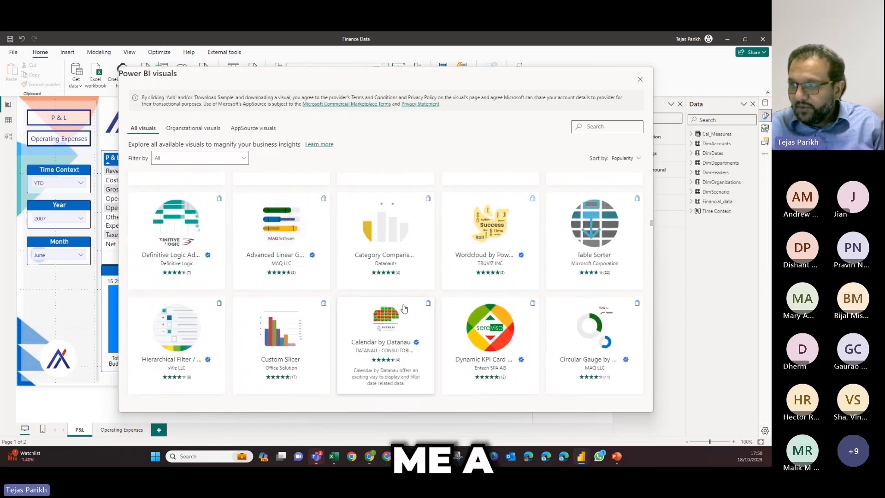
{"action": "scroll", "coordinate": [391, 263], "scroll_direction": "up", "scroll_amount": 1}
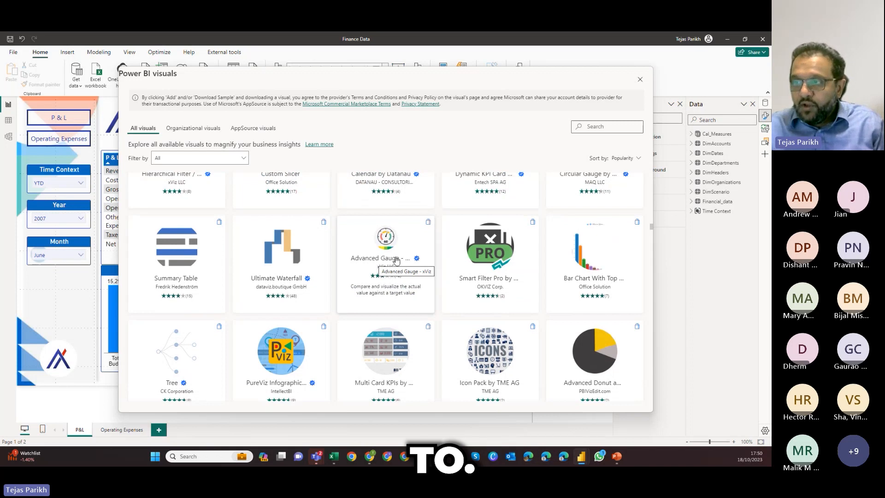
{"action": "scroll", "coordinate": [387, 260], "scroll_direction": "up", "scroll_amount": 15}
{"action": "scroll", "coordinate": [399, 254], "scroll_direction": "up", "scroll_amount": 10}
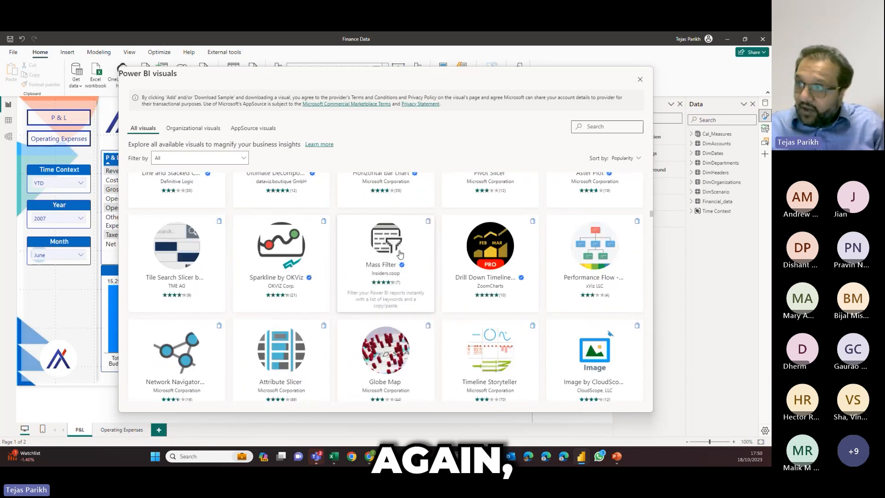
{"action": "scroll", "coordinate": [400, 254], "scroll_direction": "up", "scroll_amount": 2}
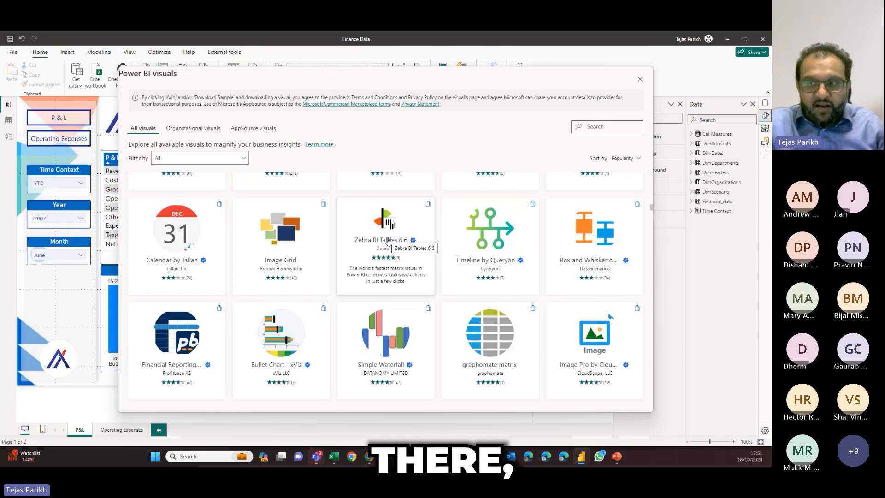
Compare Zebra BI Tables 6.6 and nearby store visuals with the report, close the store and list the report's available visuals
{"action": "left_click_drag", "start_coordinate": [594, 74], "coordinate": [668, 180]}
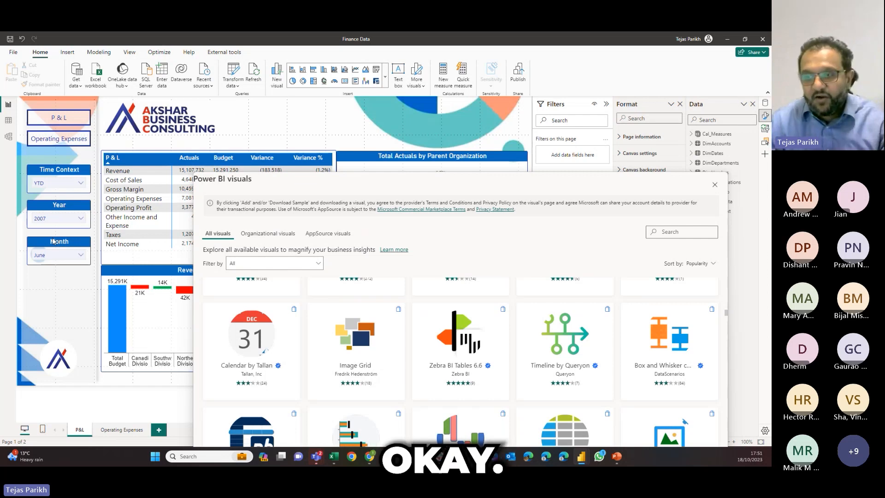
{"action": "mouse_move", "coordinate": [476, 346]}
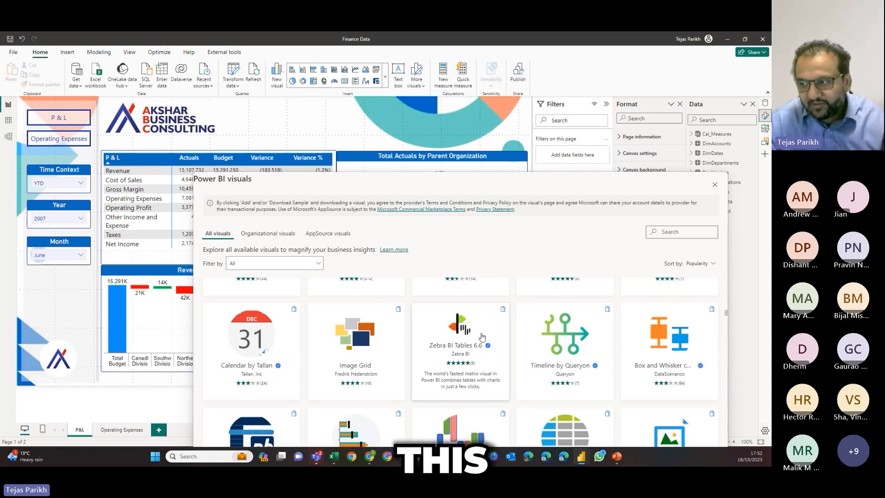
{"action": "left_click_drag", "start_coordinate": [463, 187], "coordinate": [388, 91]}
{"action": "scroll", "coordinate": [372, 274], "scroll_direction": "up", "scroll_amount": 1}
{"action": "scroll", "coordinate": [372, 274], "scroll_direction": "up", "scroll_amount": 4}
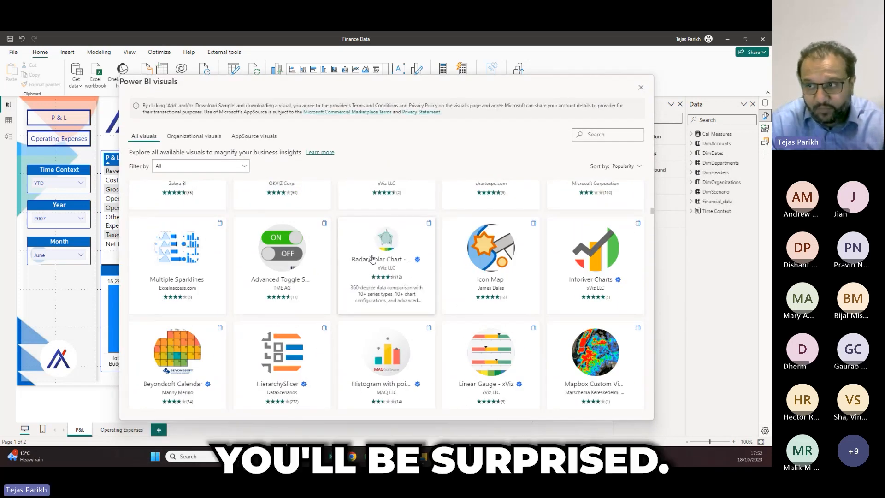
{"action": "scroll", "coordinate": [373, 262], "scroll_direction": "down", "scroll_amount": 4}
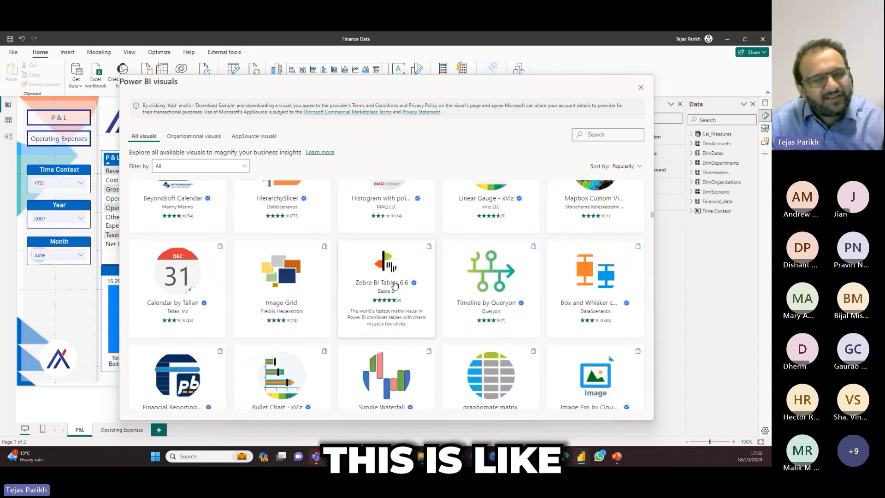
{"action": "scroll", "coordinate": [392, 276], "scroll_direction": "up", "scroll_amount": 4}
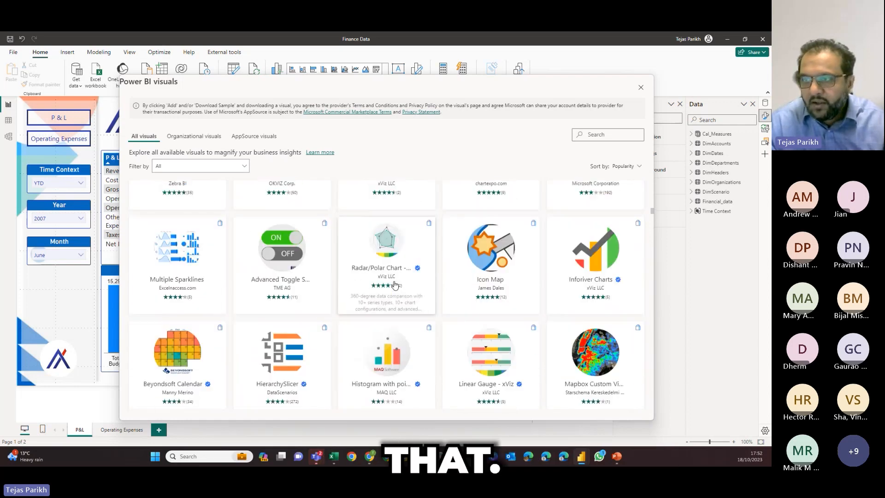
{"action": "scroll", "coordinate": [388, 252], "scroll_direction": "up", "scroll_amount": 3}
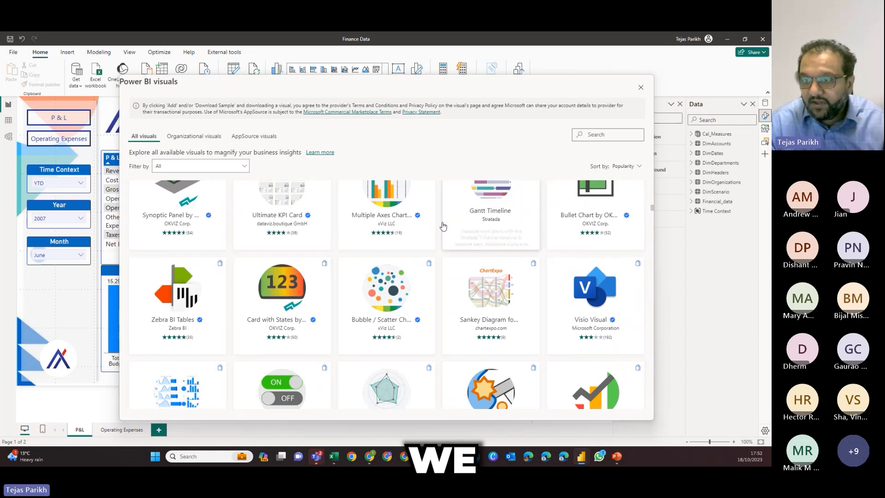
{"action": "left_click", "coordinate": [640, 88]}
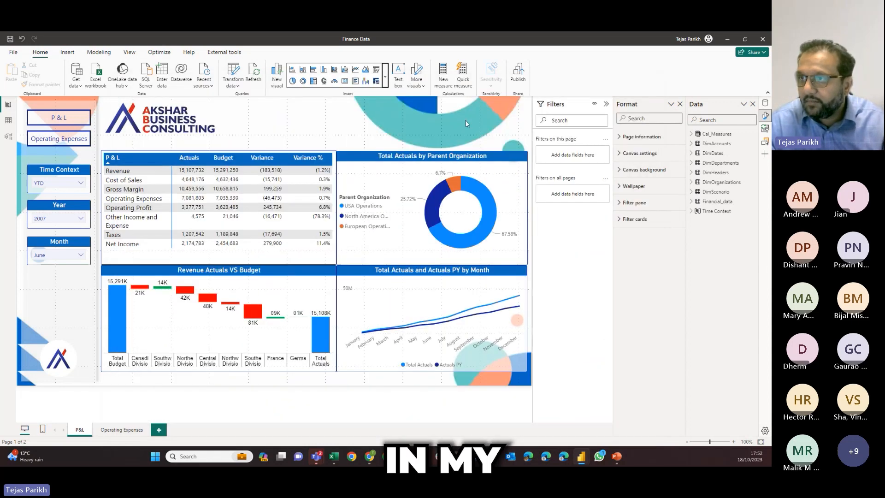
{"action": "left_click", "coordinate": [385, 81]}
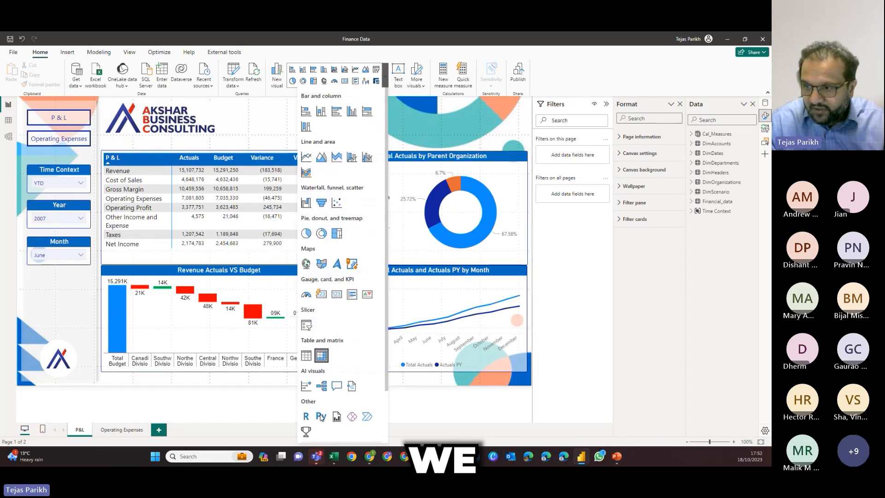
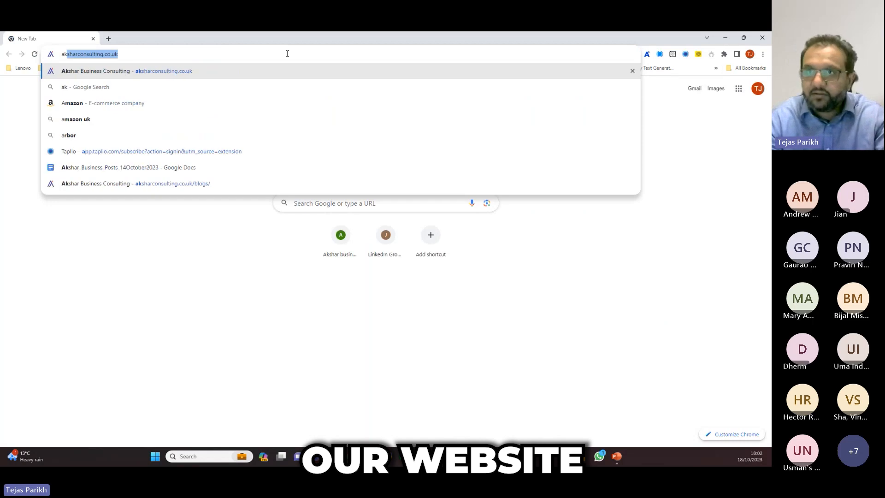
Open aksharconsulting.co.uk in Chrome and browse its page of all events and webinars
{"action": "key", "text": "Return"}
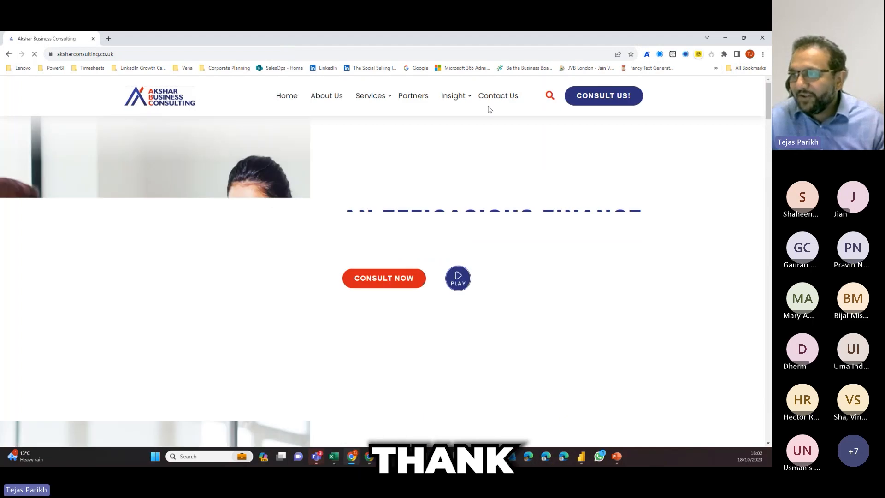
{"action": "mouse_move", "coordinate": [462, 99]}
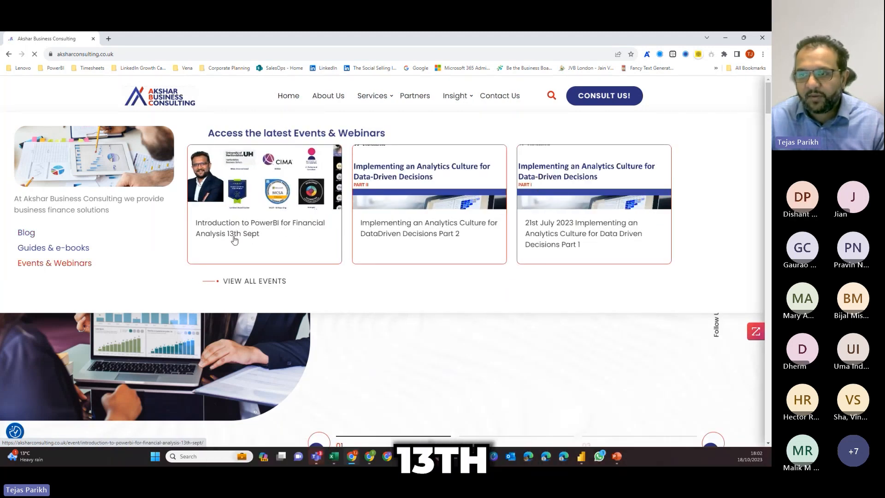
{"action": "left_click", "coordinate": [248, 287]}
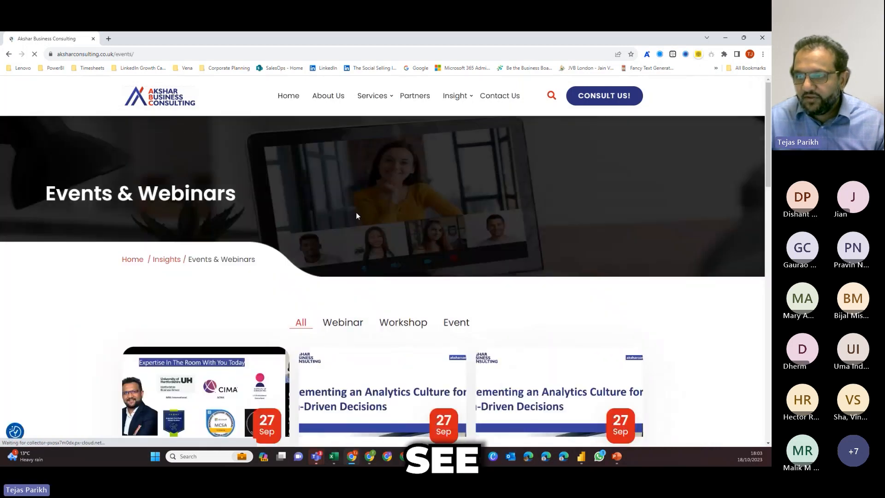
{"action": "scroll", "coordinate": [239, 320], "scroll_direction": "down", "scroll_amount": 5}
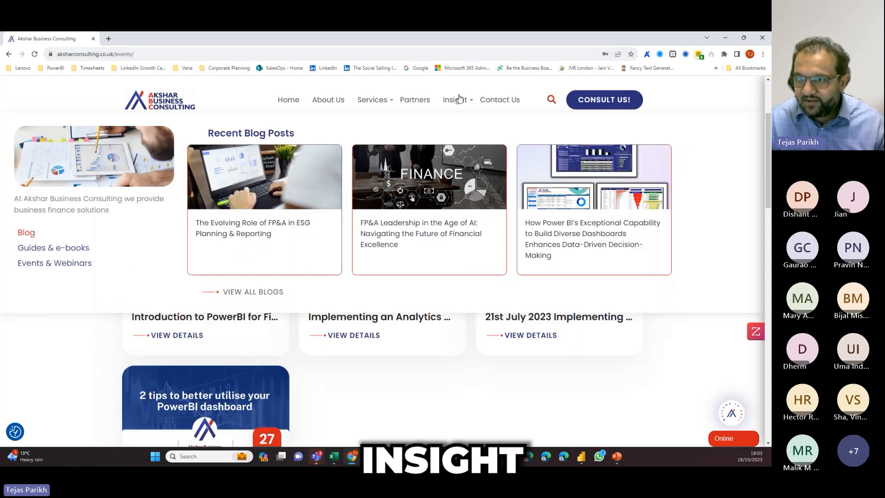
Reload the full events listing from the Events & Webinars section and preview the Guides & e-books section
{"action": "mouse_move", "coordinate": [65, 261]}
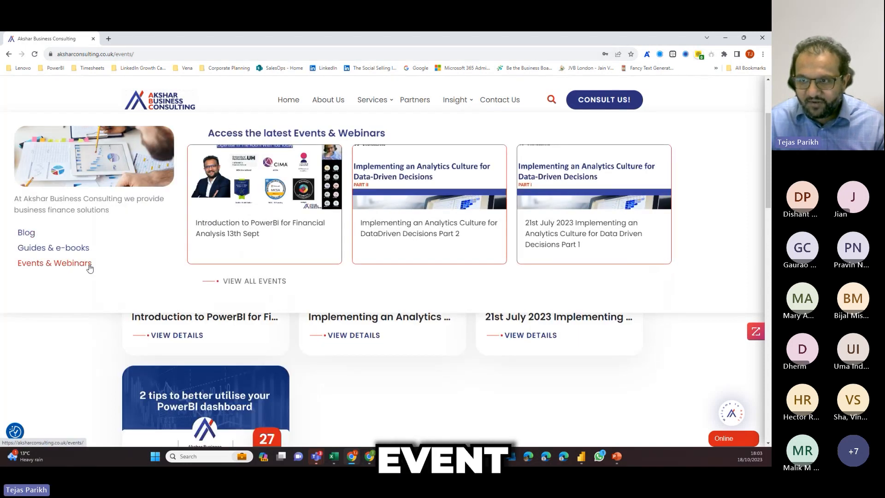
{"action": "left_click", "coordinate": [248, 282]}
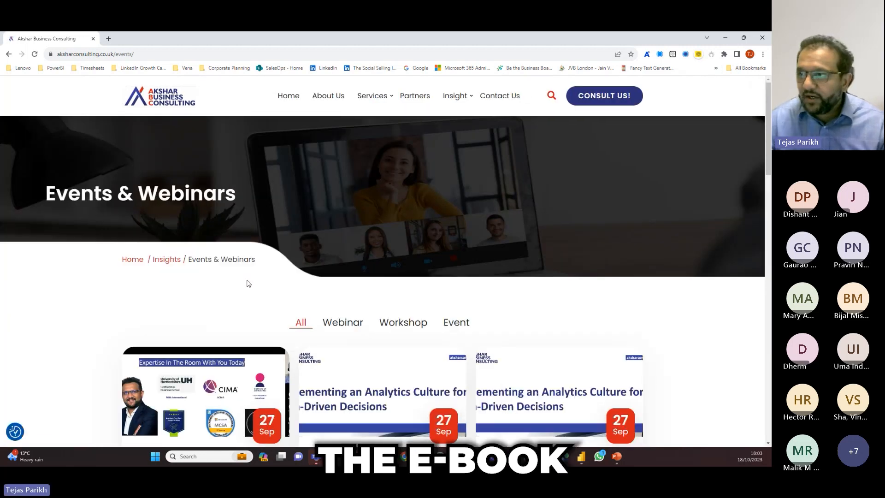
{"action": "mouse_move", "coordinate": [452, 96]}
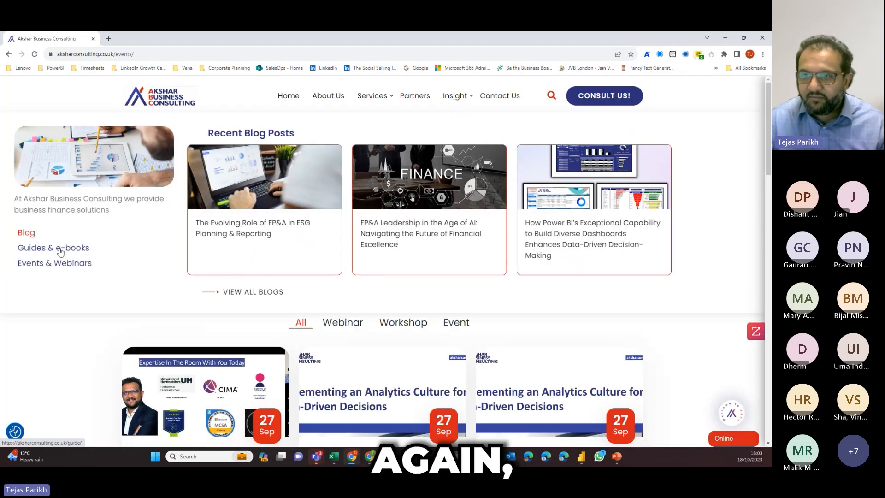
{"action": "mouse_move", "coordinate": [60, 248]}
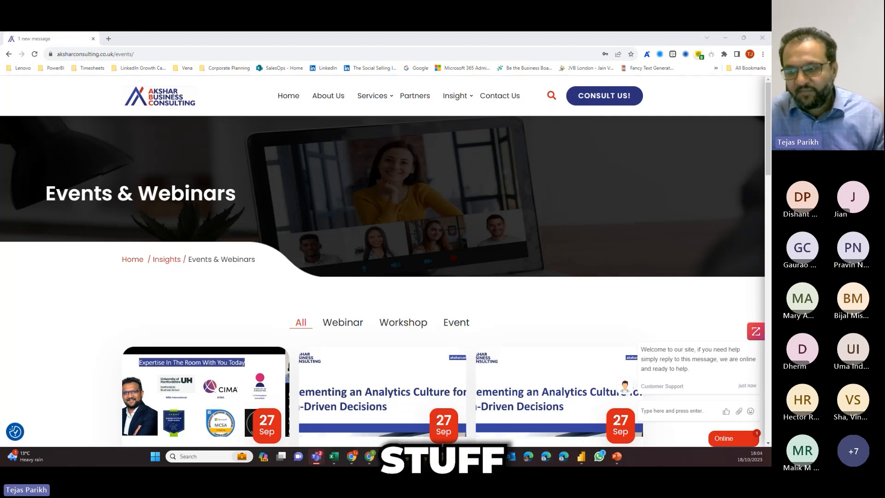
Switch briefly to the Finance Data report, return to the website's webinar listing and show its latest e-books
{"action": "left_click", "coordinate": [582, 456]}
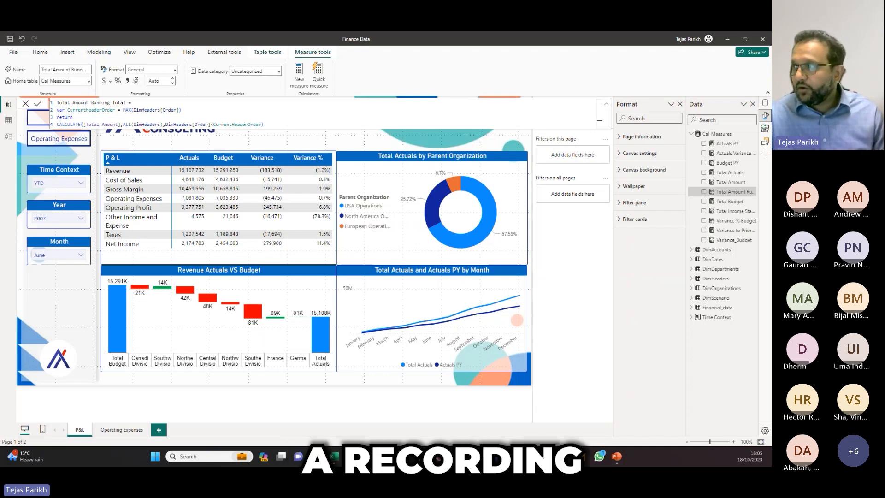
{"action": "left_click", "coordinate": [727, 40]}
{"action": "scroll", "coordinate": [452, 136], "scroll_direction": "down", "scroll_amount": 3}
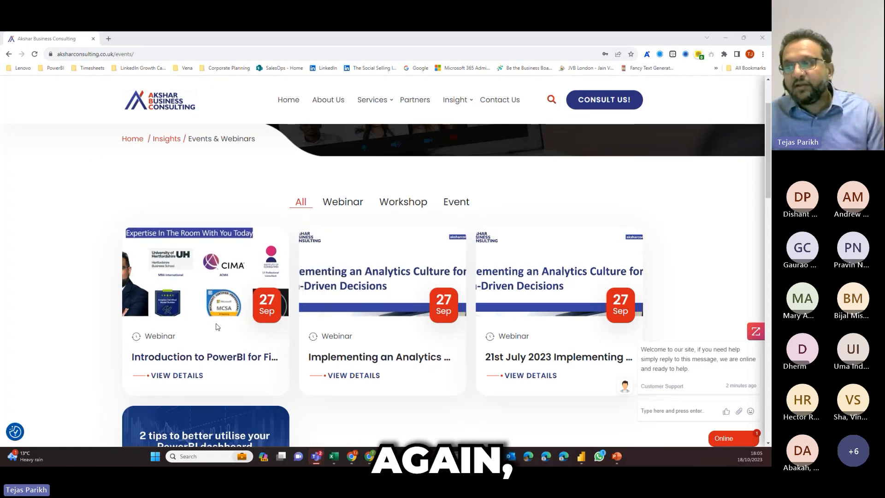
{"action": "mouse_move", "coordinate": [458, 104]}
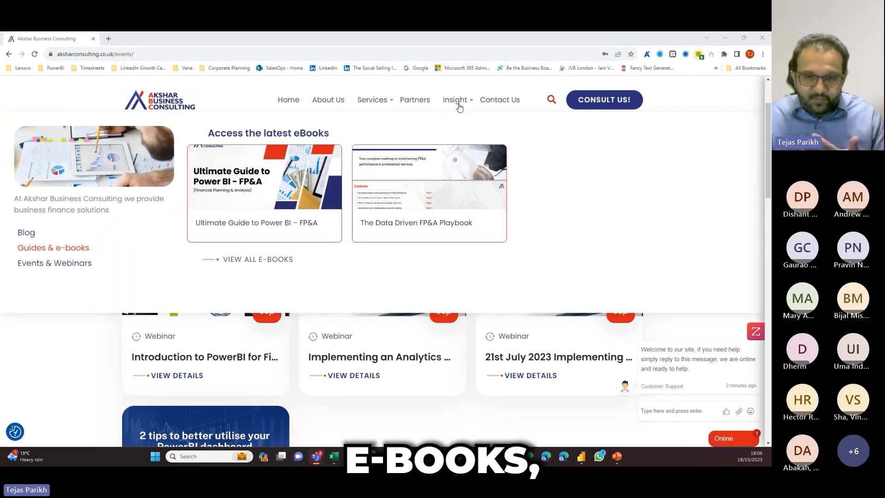